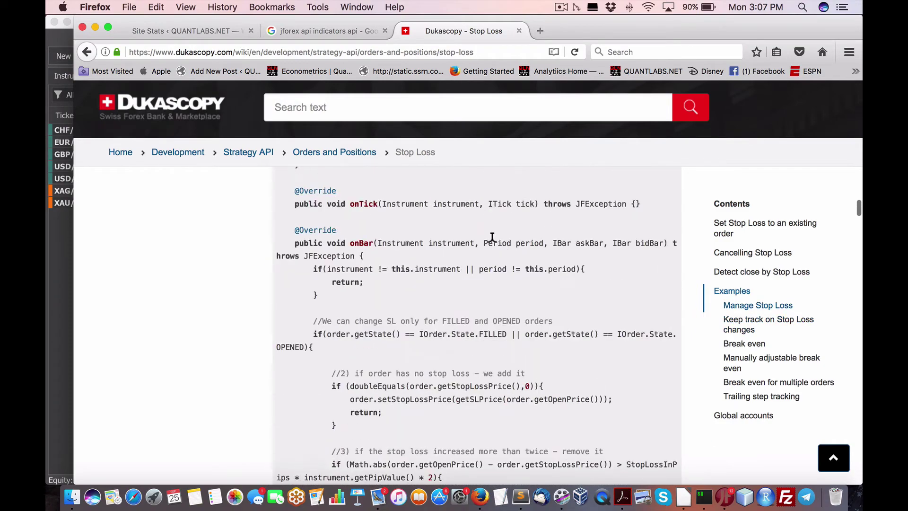
scroll(492, 239, "up", 15)
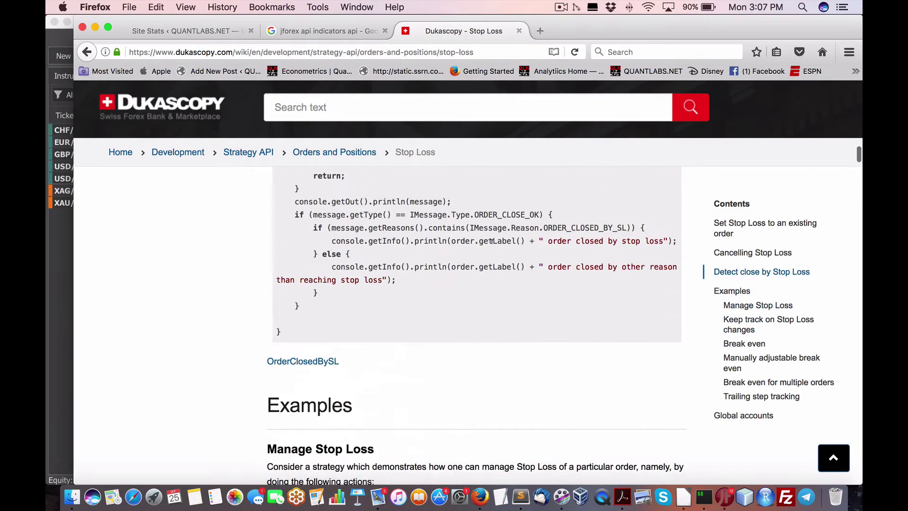
- Scroll the Stop Loss wiki page down to the SlTpUpdateWithOrigLines example under 'Keep track on Stop Loss changes'
scroll(492, 242, "down", 5)
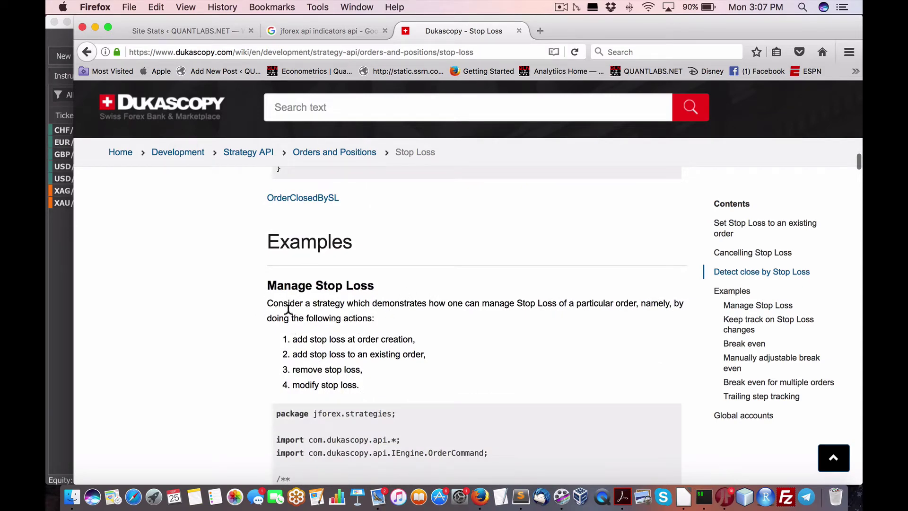
scroll(428, 344, "down", 1)
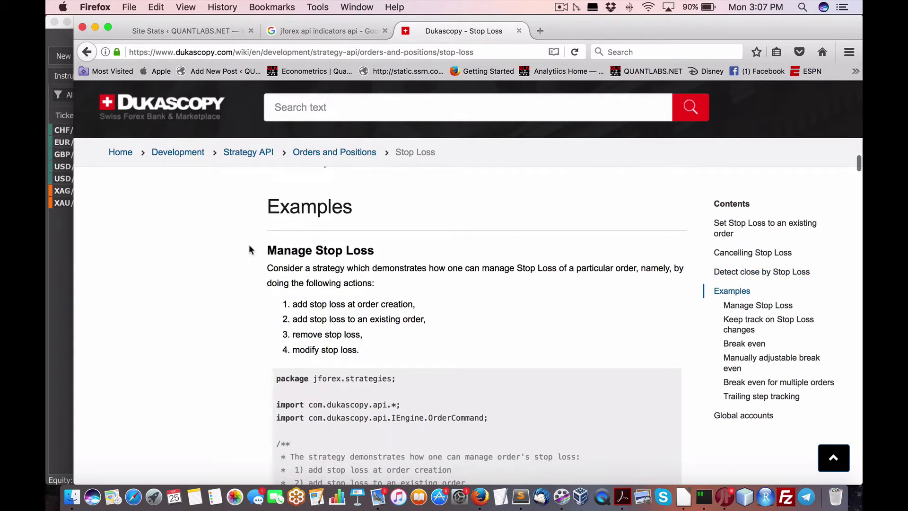
scroll(397, 312, "down", 20)
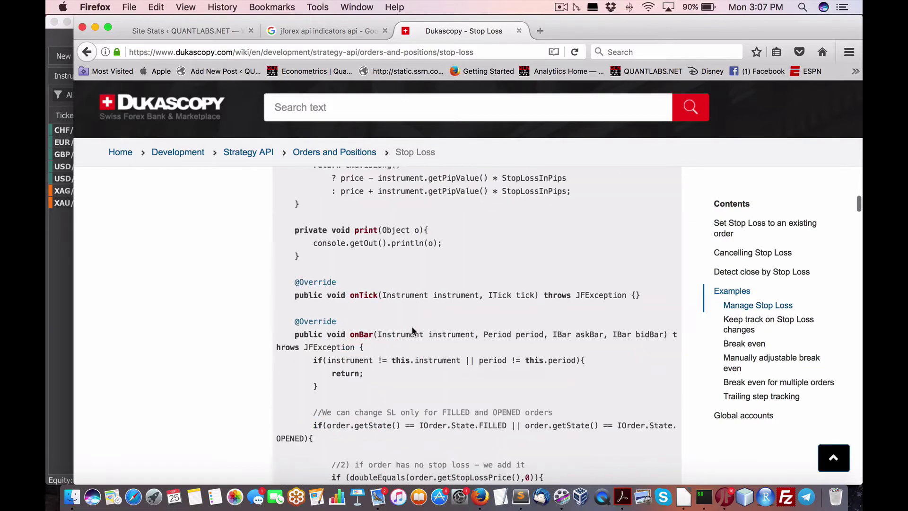
scroll(412, 331, "down", 10)
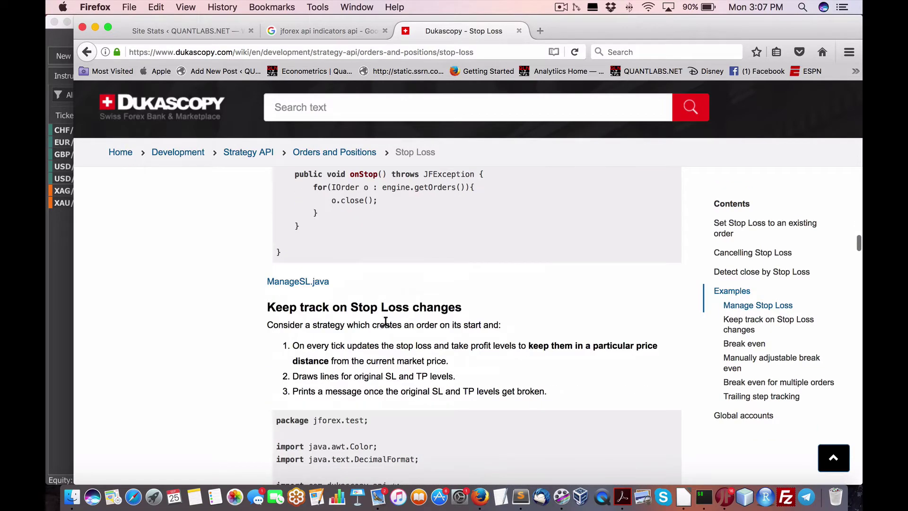
scroll(386, 322, "down", 1)
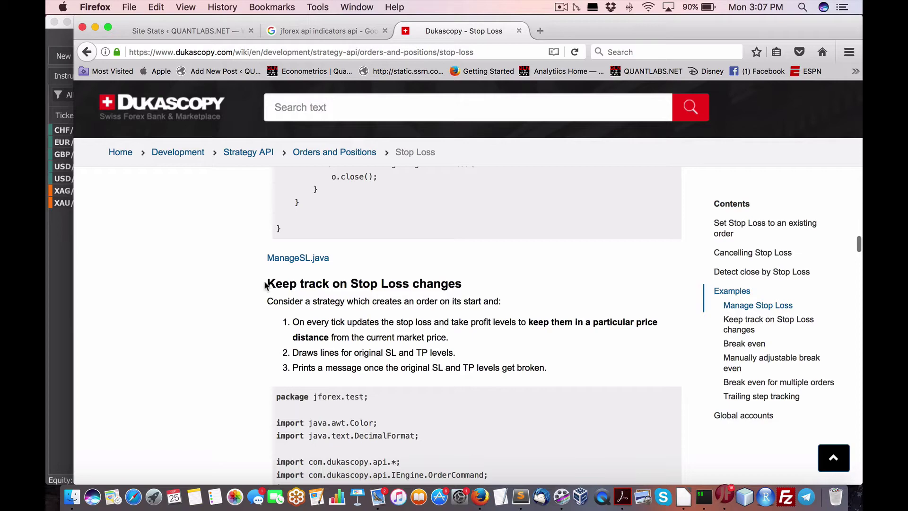
left_click_drag(266, 285, 457, 287)
scroll(421, 333, "down", 15)
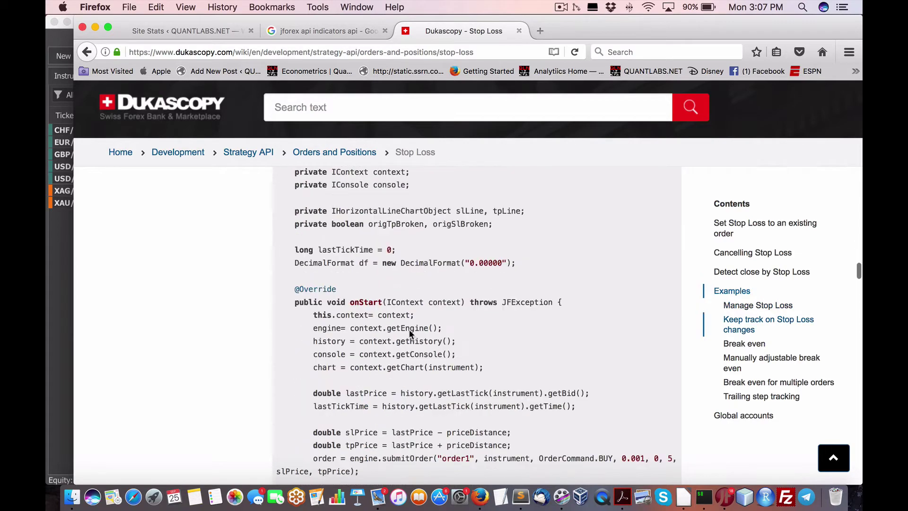
scroll(407, 329, "down", 20)
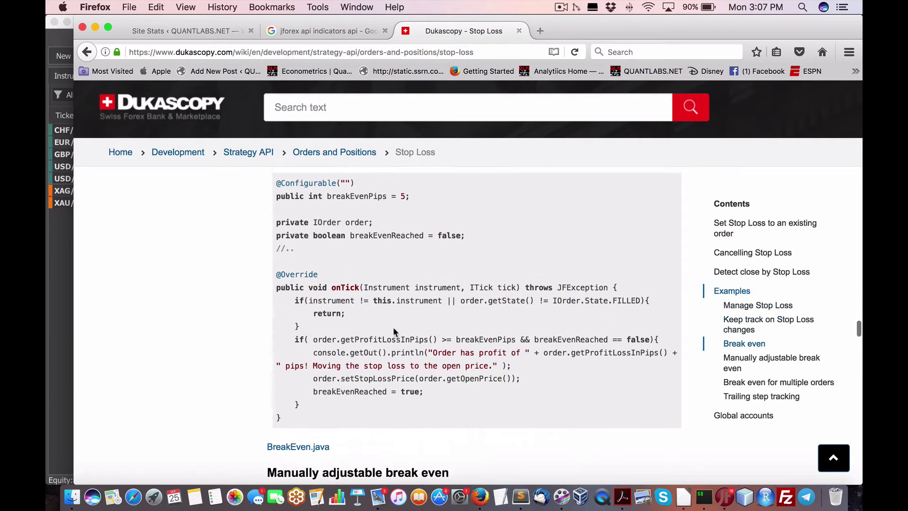
scroll(290, 265, "up", 6)
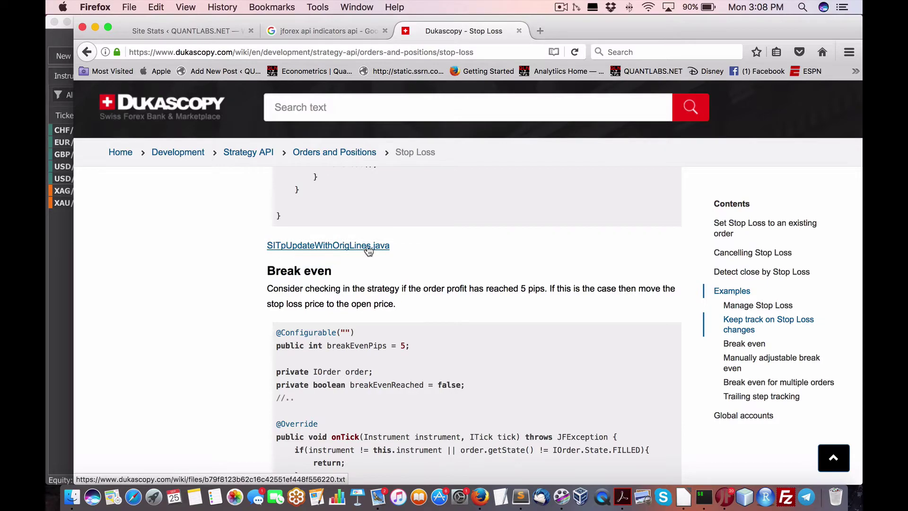
scroll(416, 248, "up", 15)
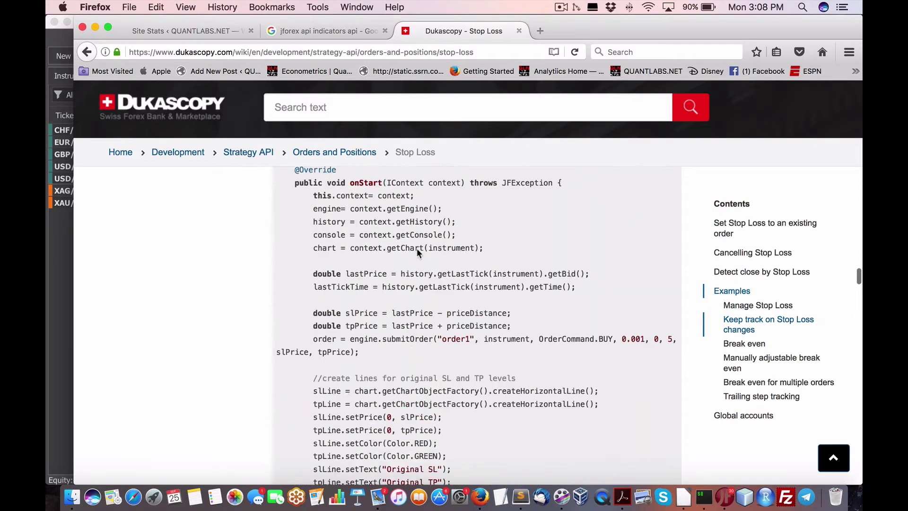
scroll(416, 248, "up", 10)
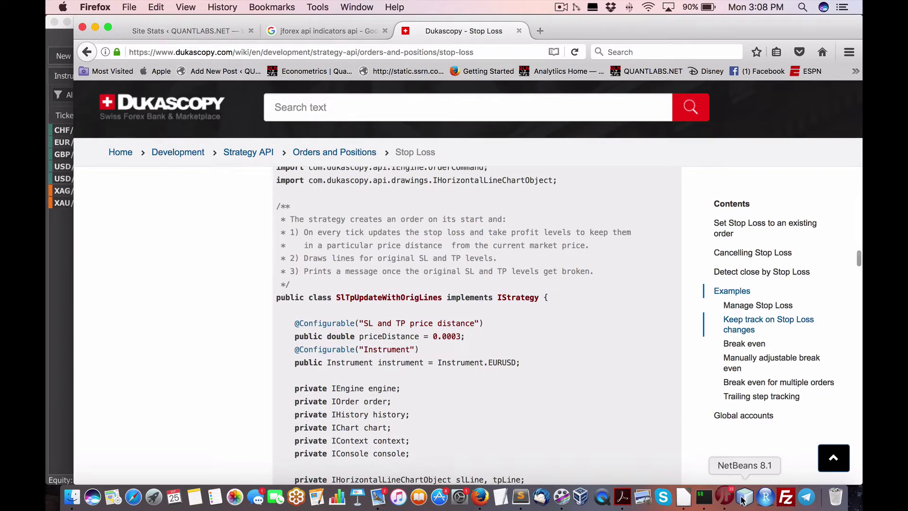
- Bring JForex forward, view the SlTpUpdateWithOrigLines output, then return to the SL/TP change messages
left_click(724, 496)
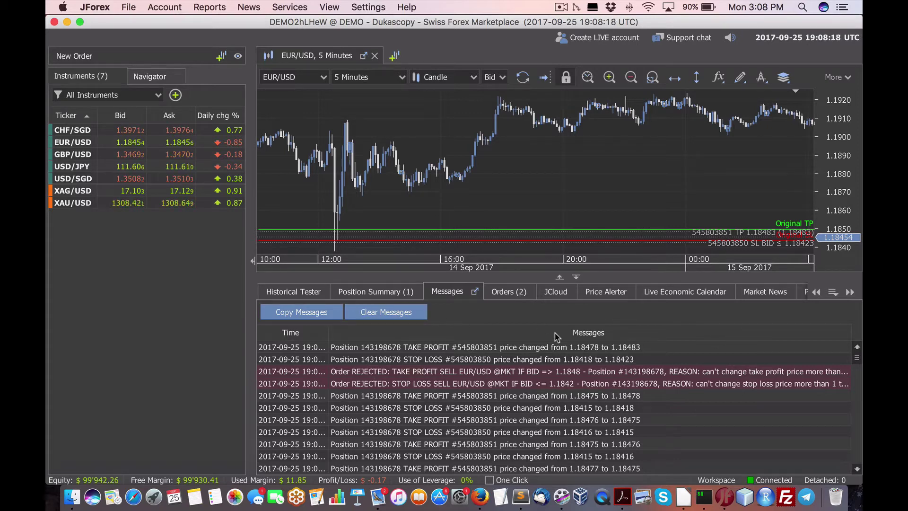
scroll(672, 296, "right", 5)
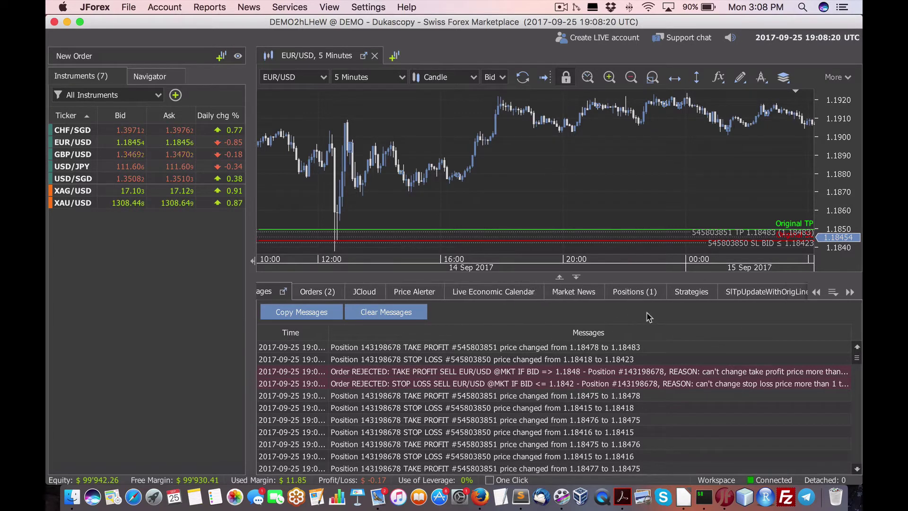
left_click(728, 295)
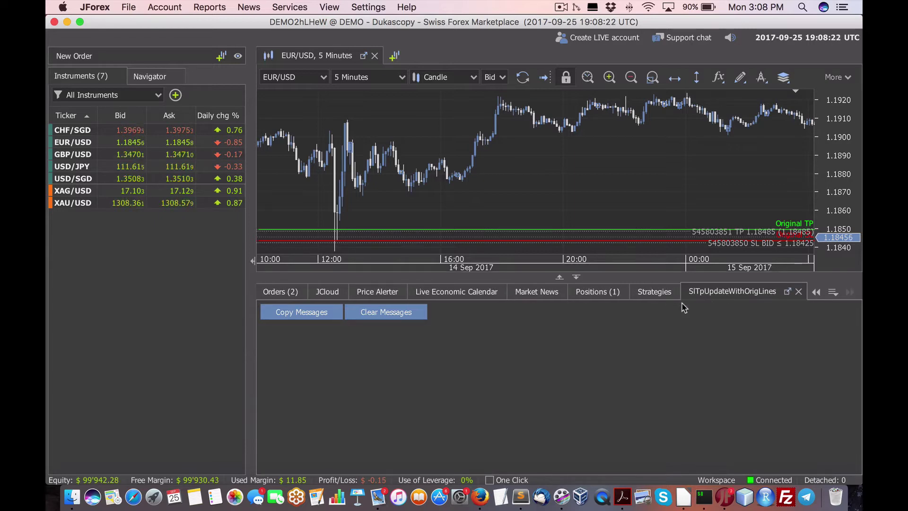
scroll(373, 298, "left", 5)
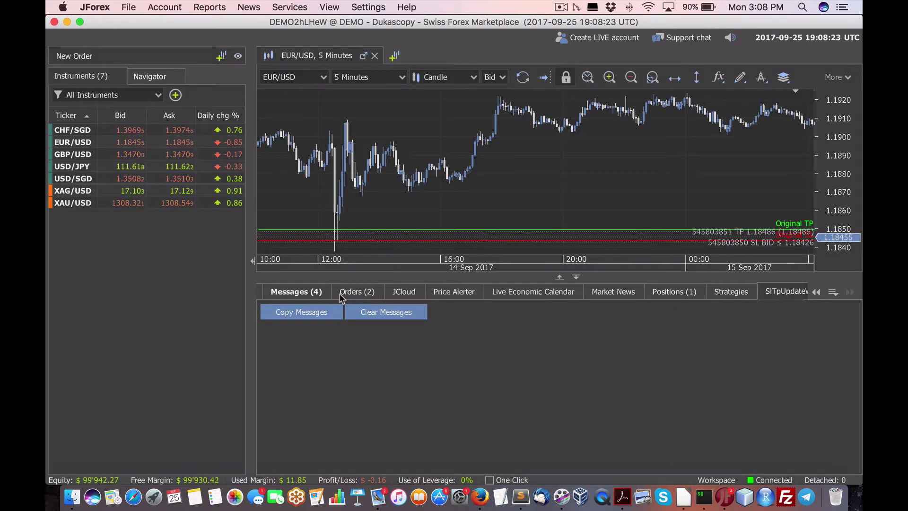
left_click(285, 292)
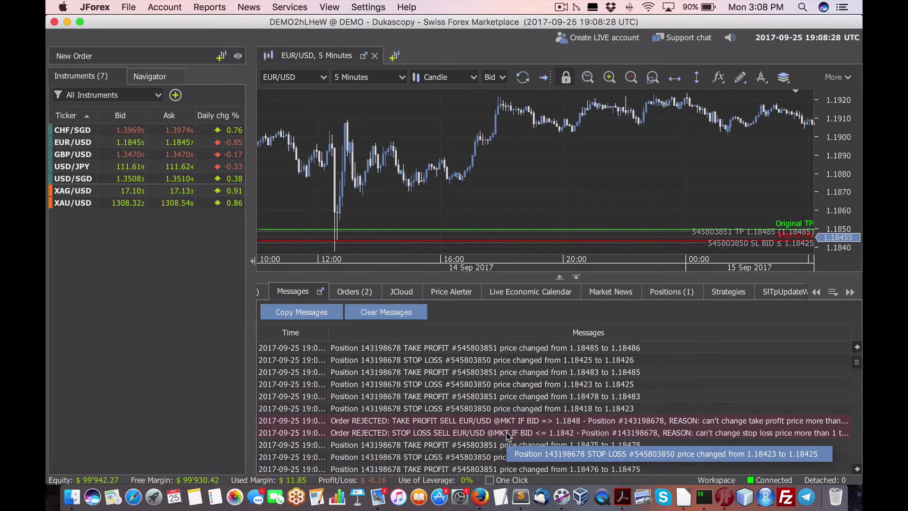
scroll(508, 433, "down", 3)
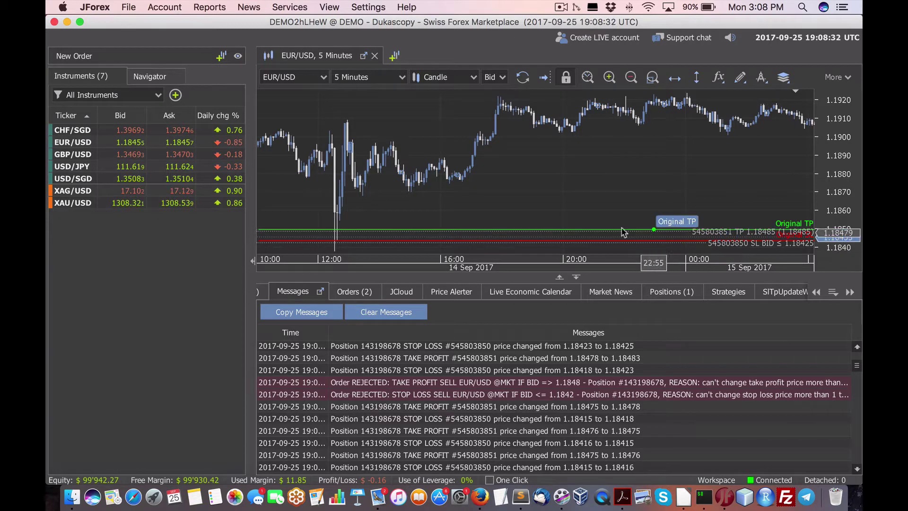
- Zoom into the EUR/USD 5-minute chart and pan back to 23:00–11:00 on 14 Sep 2017
left_click(609, 77)
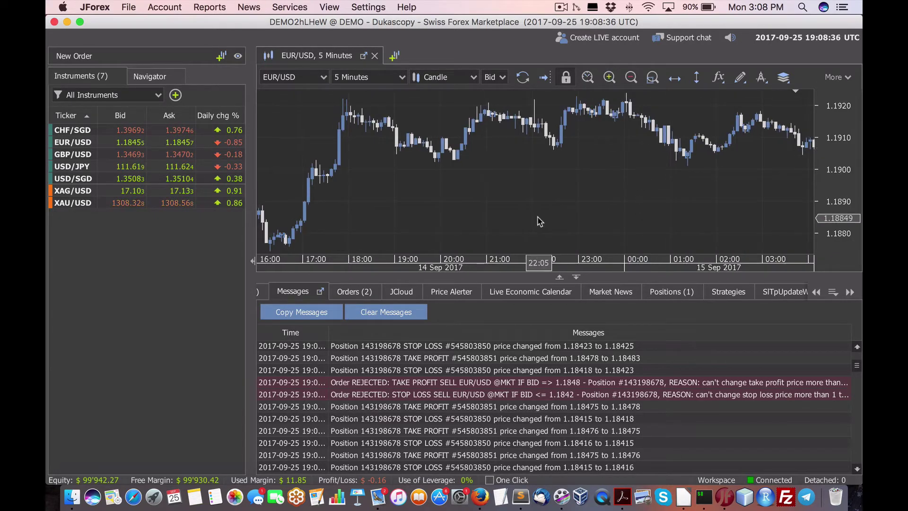
scroll(539, 221, "left", 15)
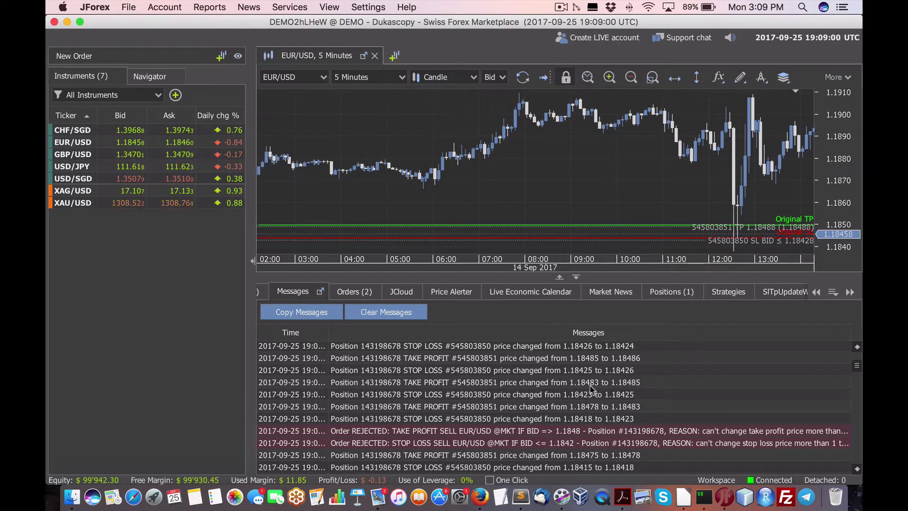
scroll(591, 390, "down", 2)
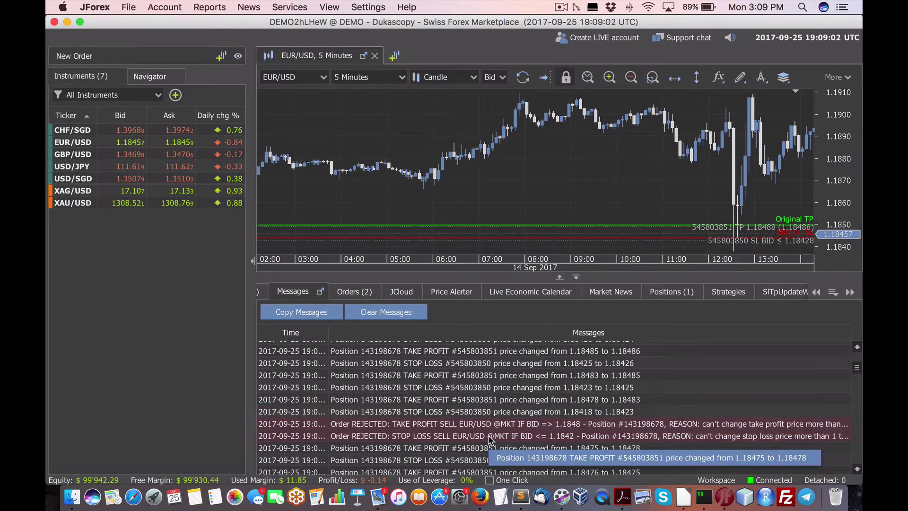
scroll(520, 450, "down", 5)
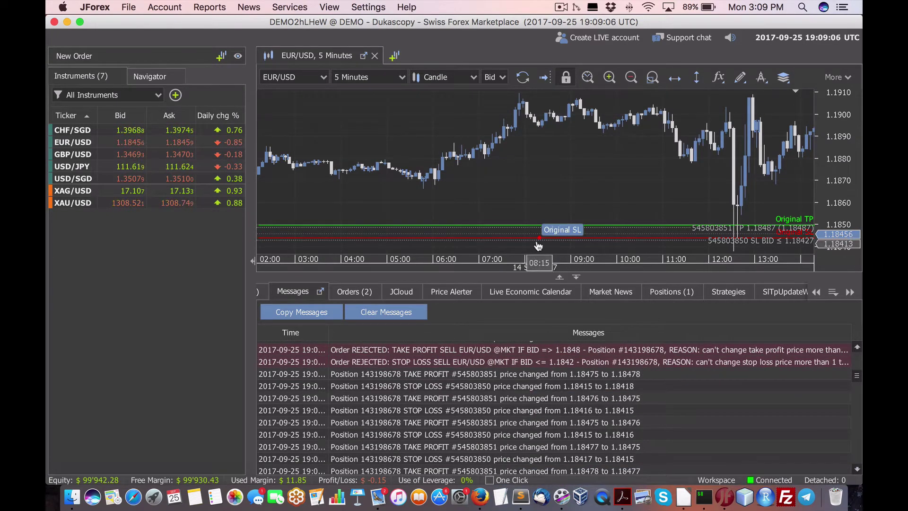
left_click_drag(445, 246, 563, 223)
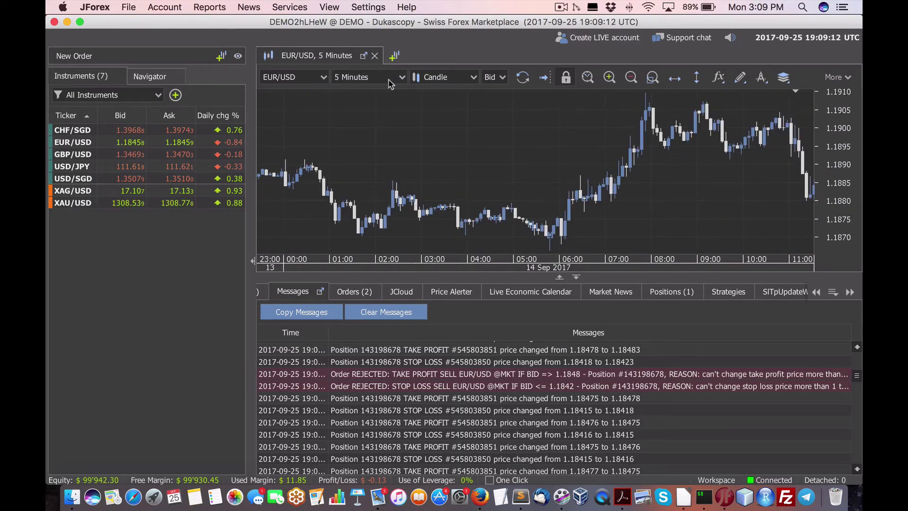
- Try 1-minute and then 10-second candles on the EUR/USD chart, and zoom out three times
left_click(404, 77)
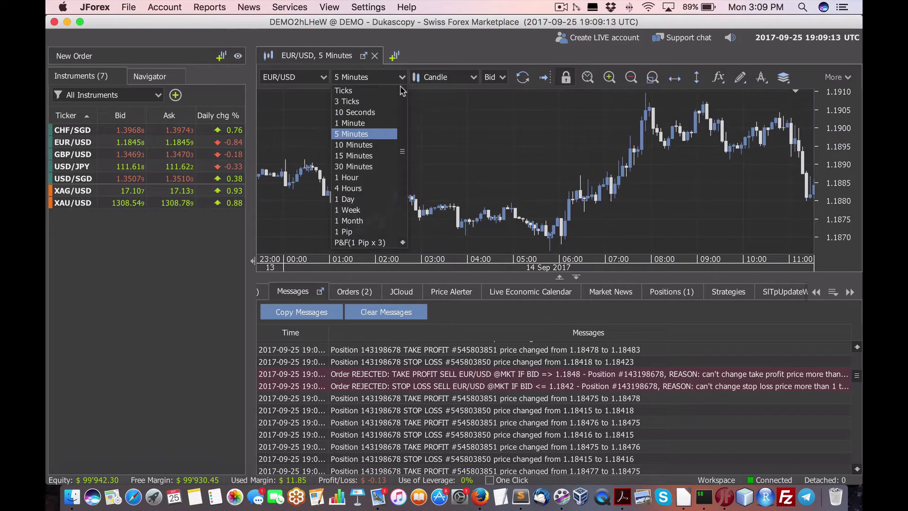
left_click(364, 127)
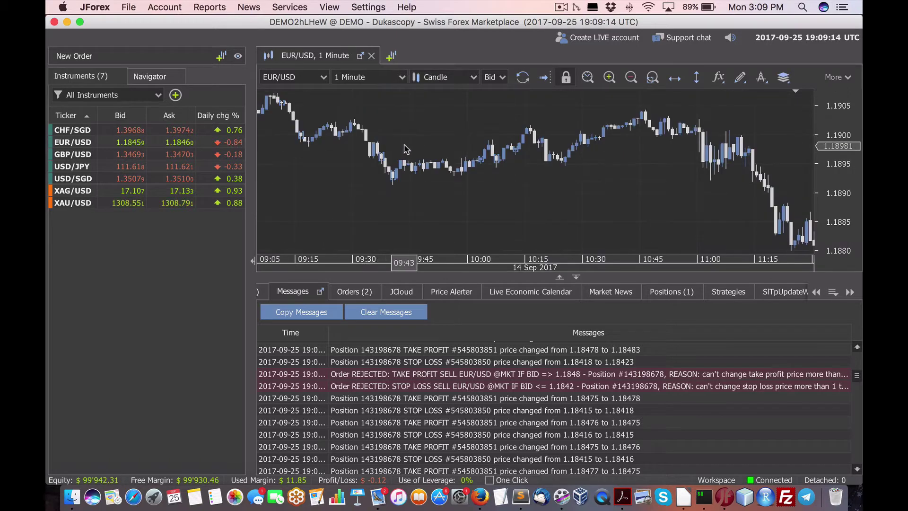
left_click(407, 78)
left_click(376, 111)
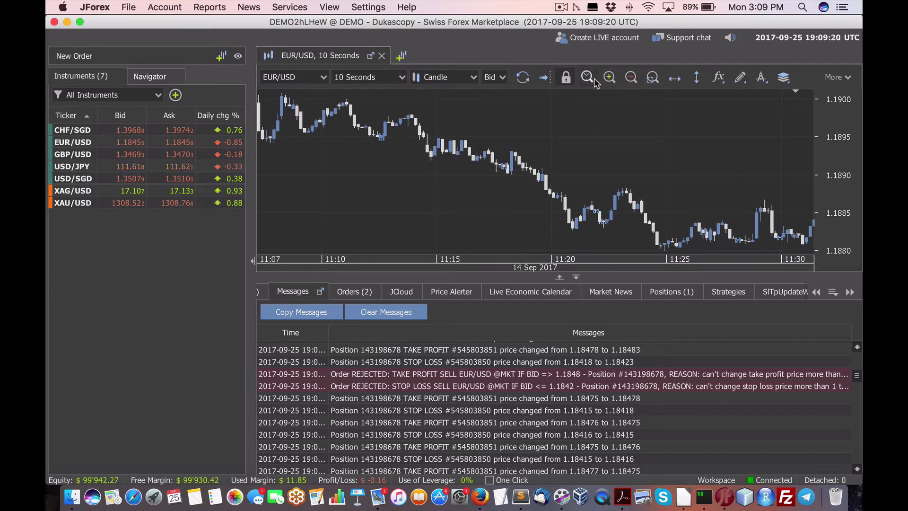
left_click(630, 79)
left_click(630, 78)
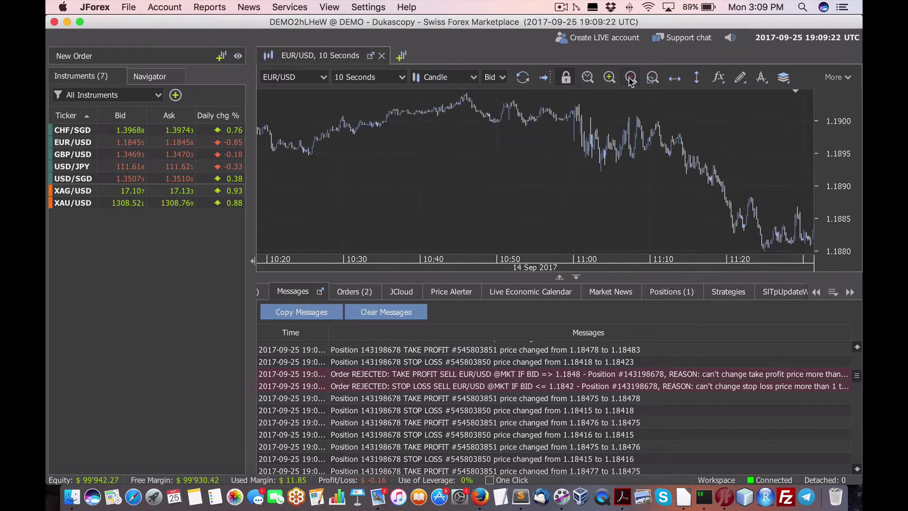
left_click(630, 78)
- Switch the chart period to 10 minutes, then settle on 15-minute candles
left_click(403, 78)
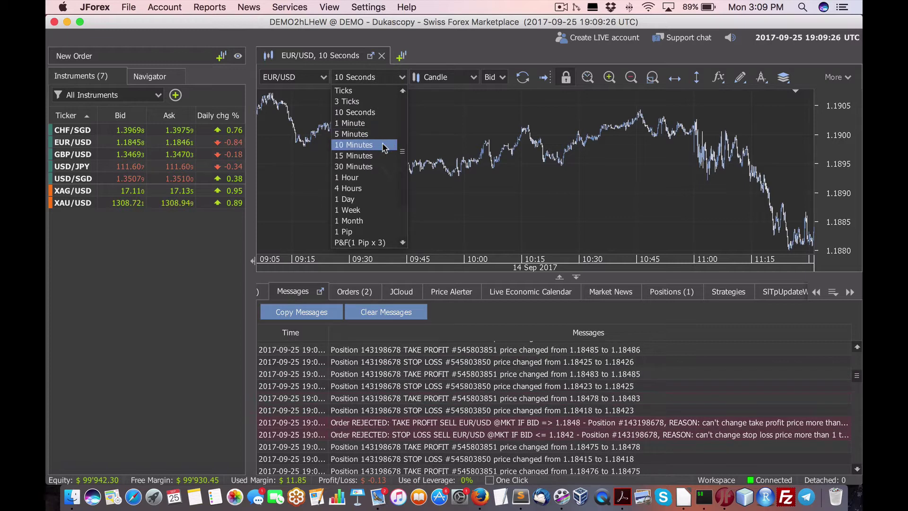
left_click(386, 145)
left_click(403, 78)
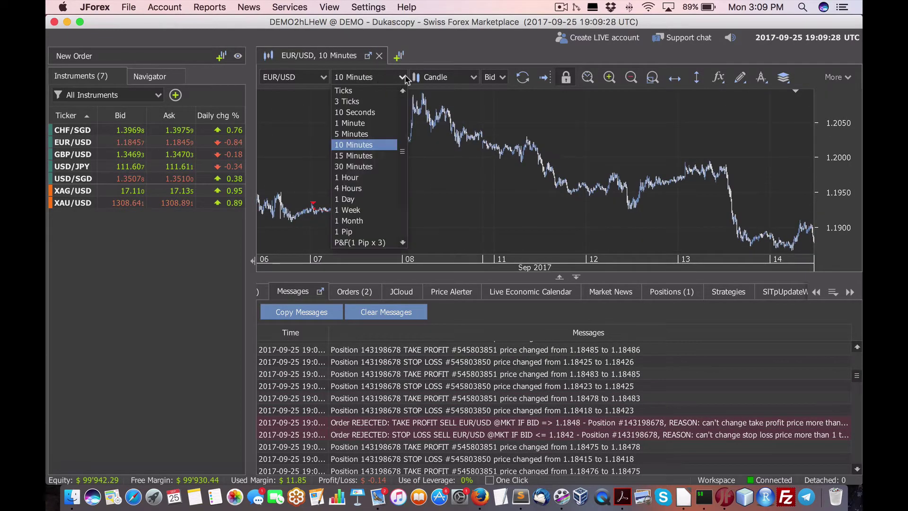
left_click(364, 155)
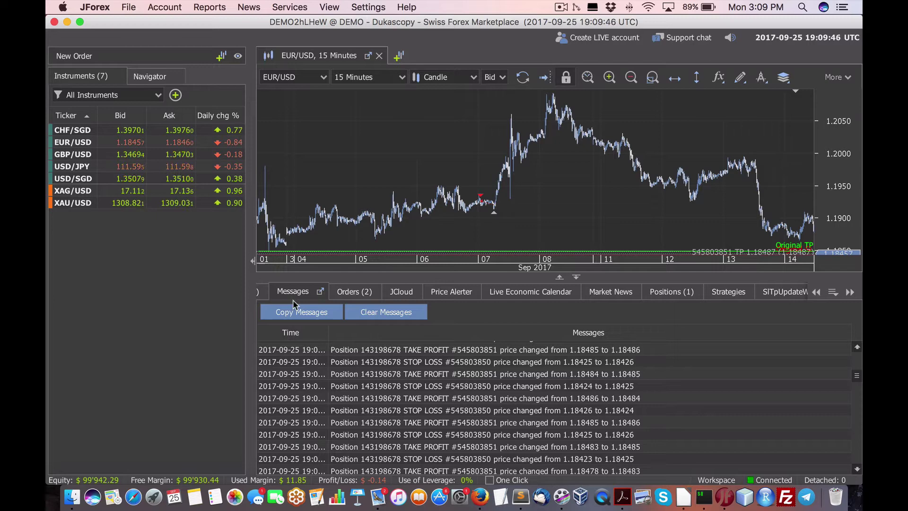
- Review pending orders and messages, then view the EUR/USD long of EUR 1'000 at 1.18471
left_click(368, 293)
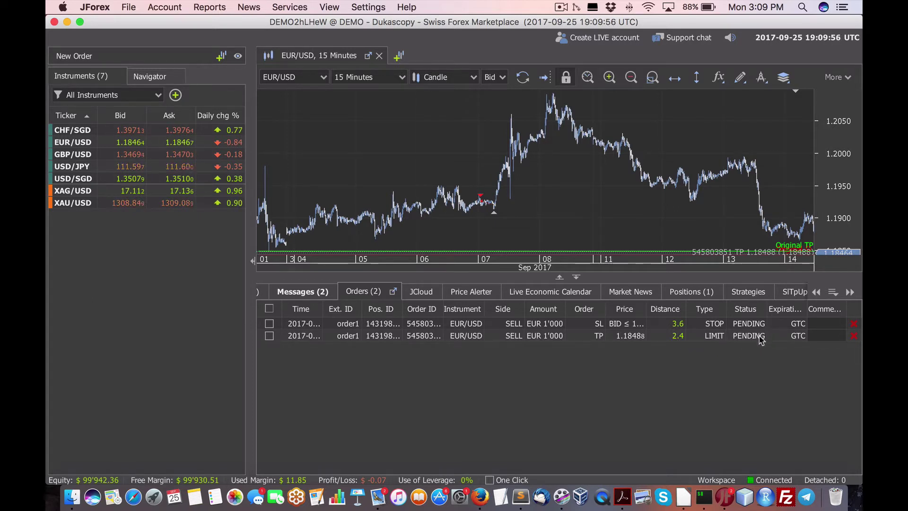
left_click(298, 293)
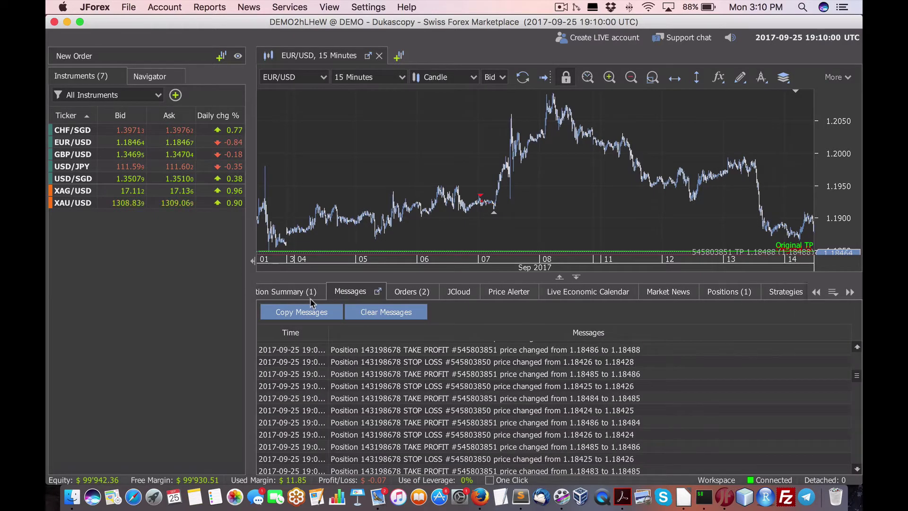
left_click(343, 298)
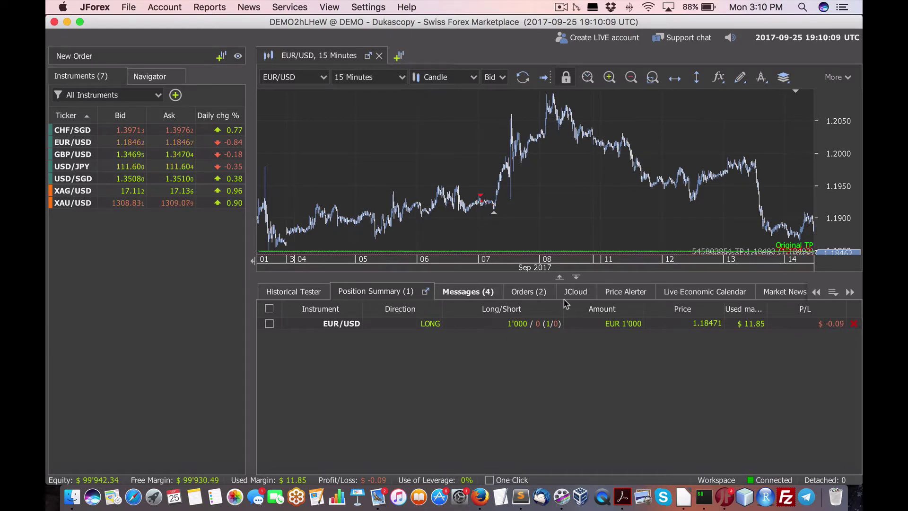
- Stop the SlTpUpdateWithOrigLines strategy and select ManageSL in the strategies list
left_click(850, 292)
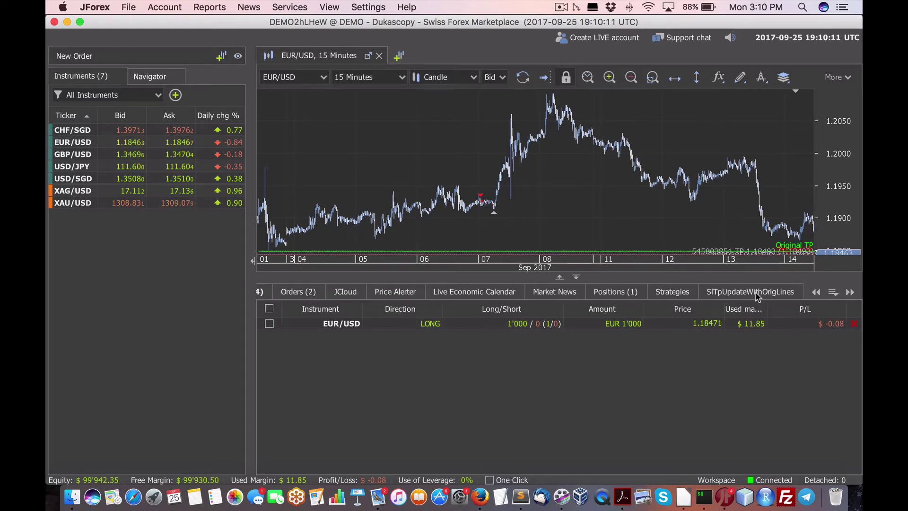
left_click(672, 293)
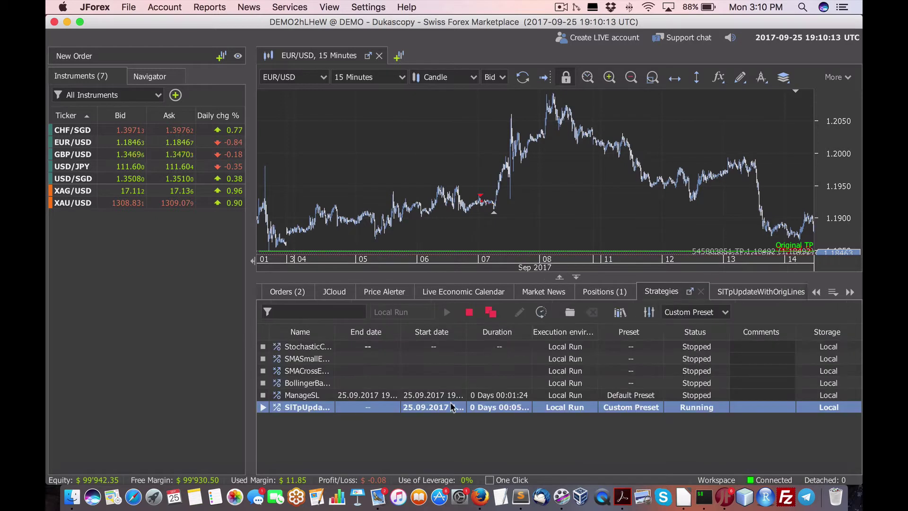
left_click(470, 313)
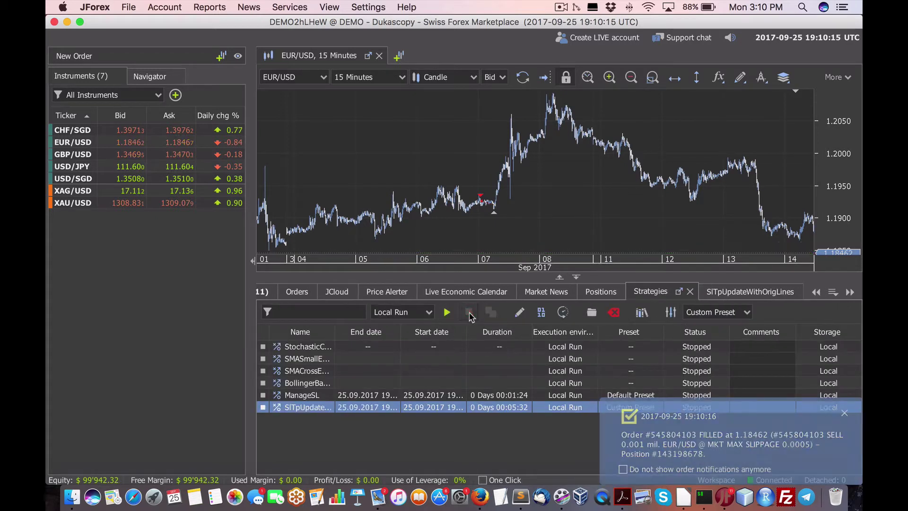
left_click(517, 396)
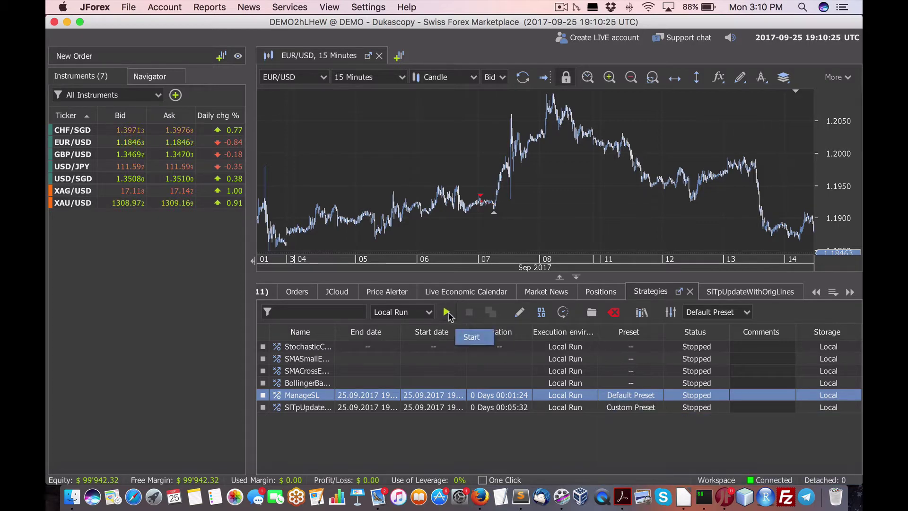
- Close the SlTpUpdateWithOrigLines console tab, clear the message log, and return to Strategies
left_click(789, 293)
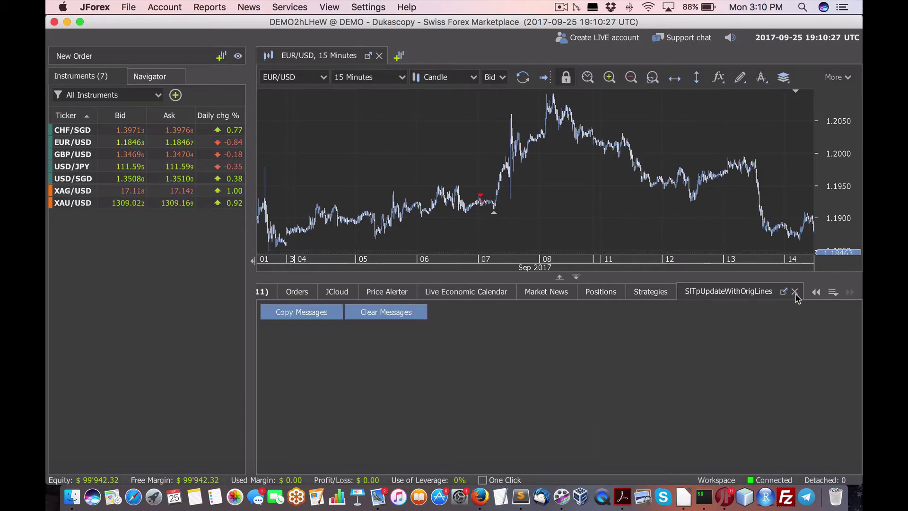
left_click(795, 292)
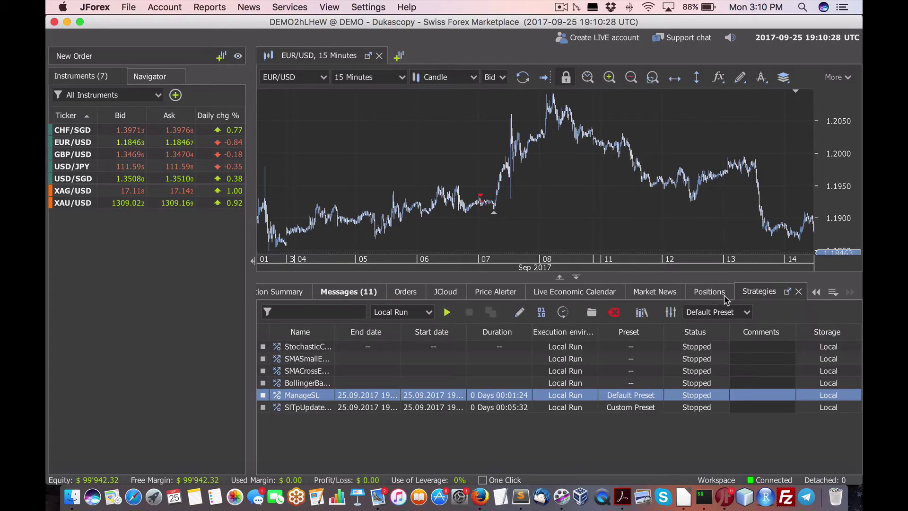
left_click(350, 293)
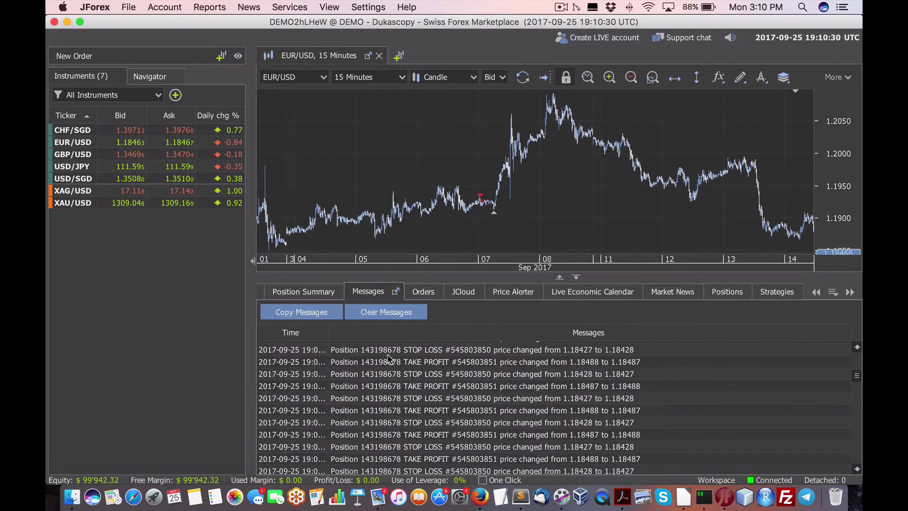
left_click(416, 314)
left_click(778, 292)
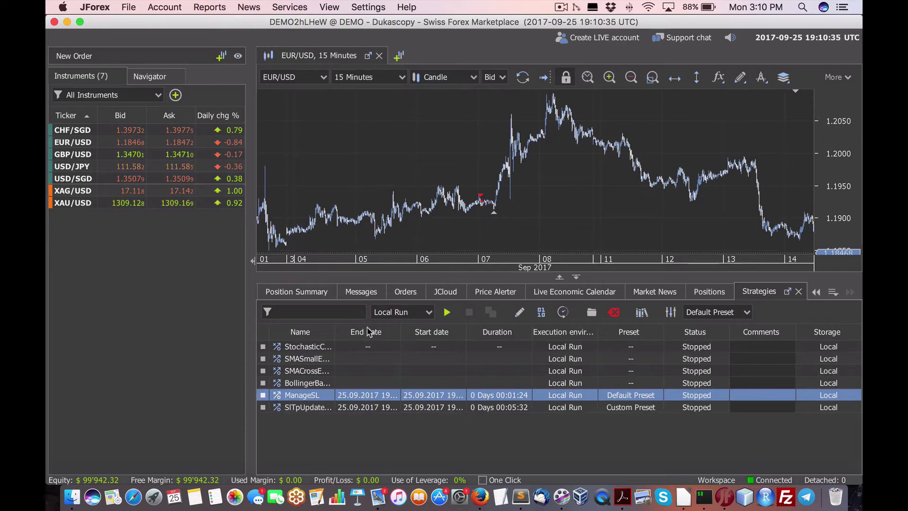
- Run ManageSL with default parameters (5-pip stop loss), dismiss the order pop-ups, and view the new position
left_click(446, 312)
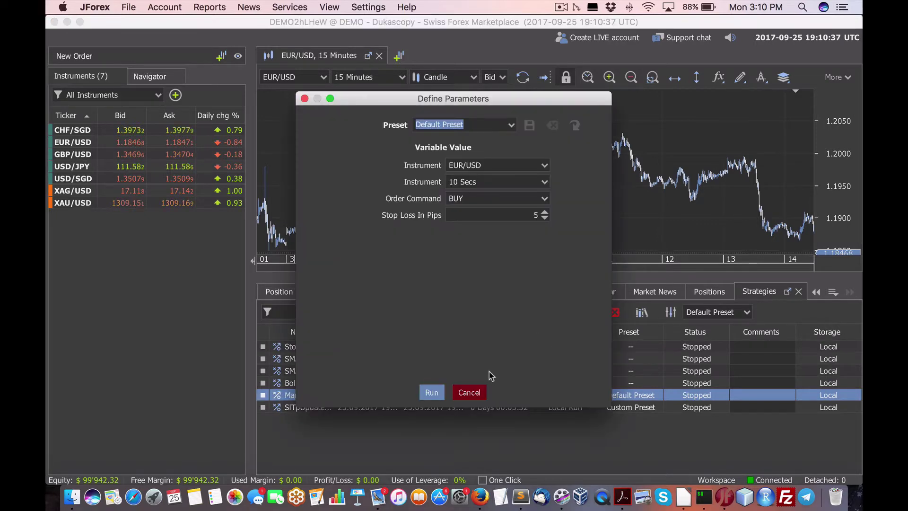
left_click(431, 392)
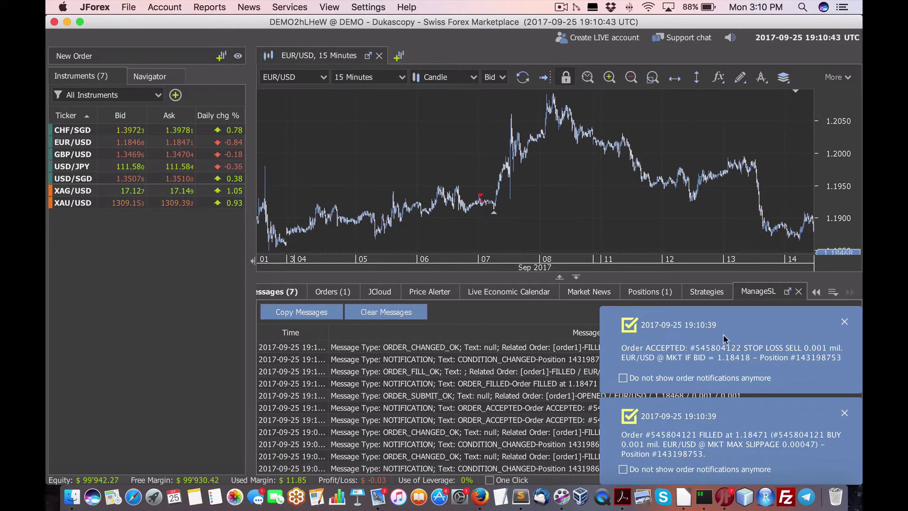
left_click(844, 324)
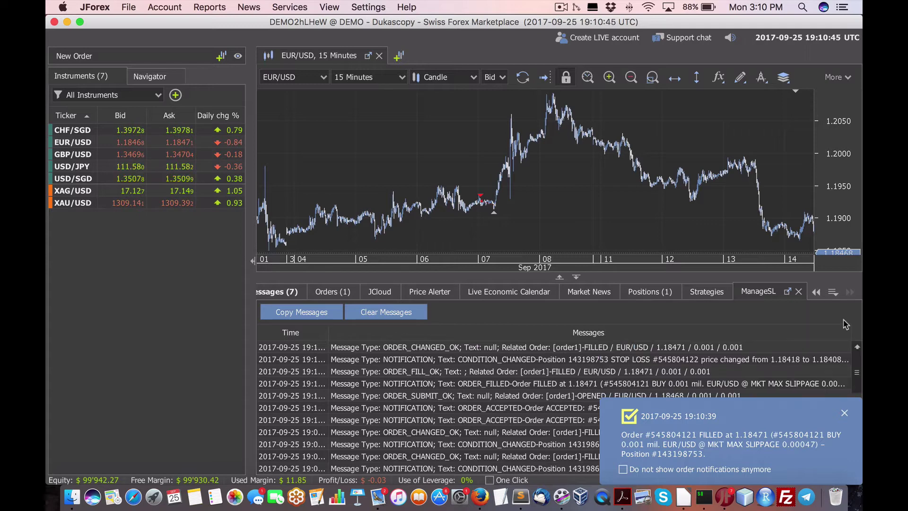
left_click(845, 414)
scroll(634, 386, "down", 10)
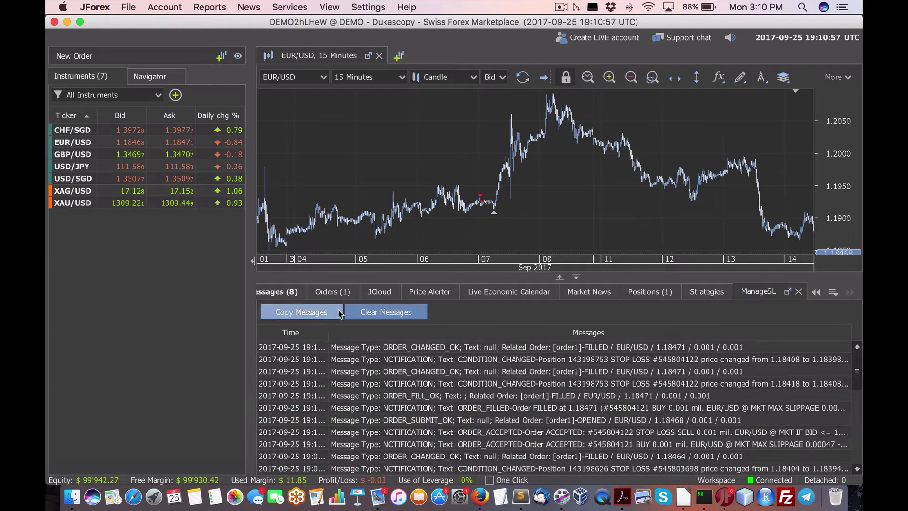
left_click(266, 294)
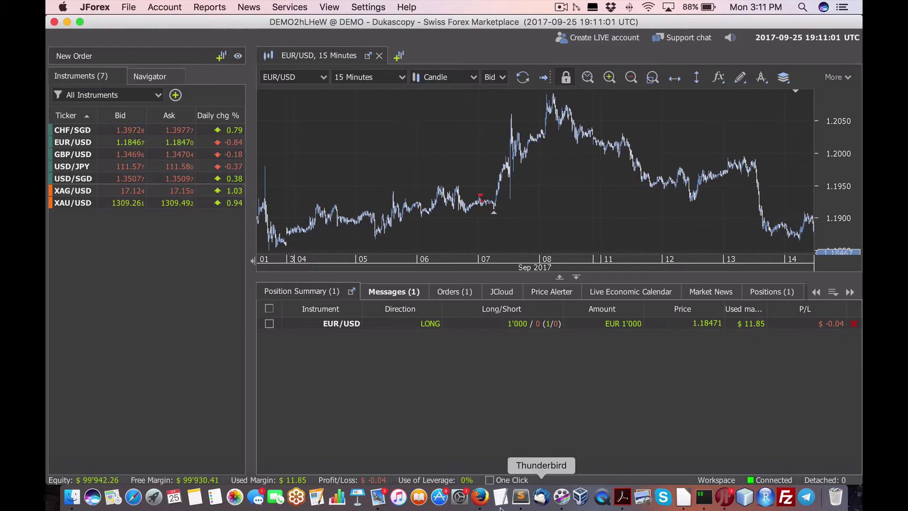
left_click(480, 497)
scroll(525, 310, "down", 20)
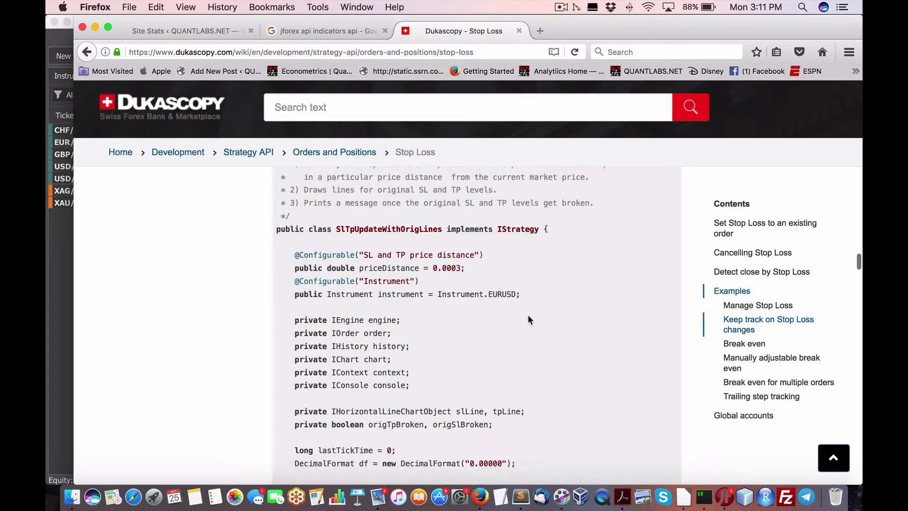
scroll(523, 310, "down", 4)
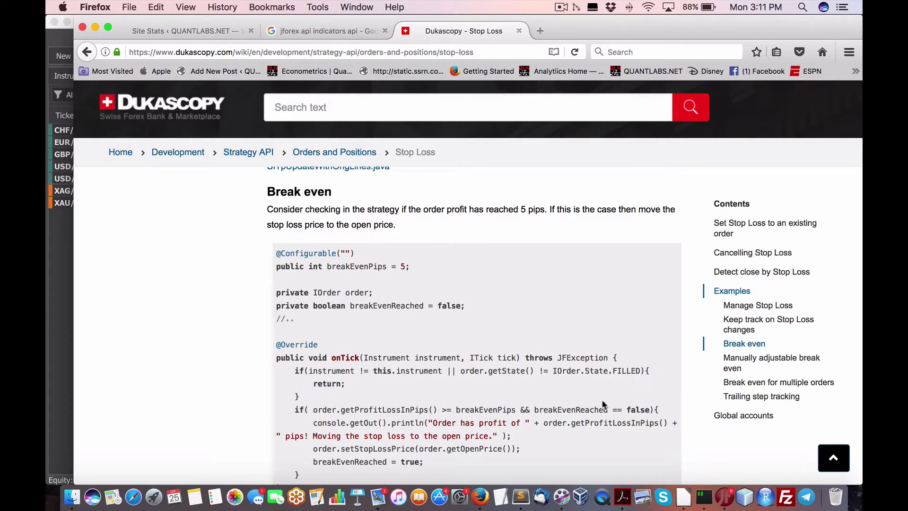
left_click(724, 496)
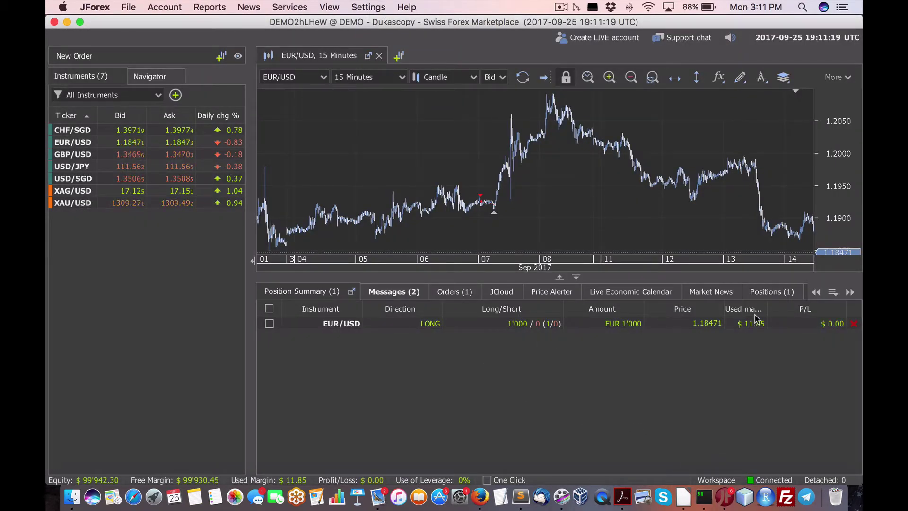
- Check the open position's stop loss, the message log and market news, then the positions again
left_click(773, 291)
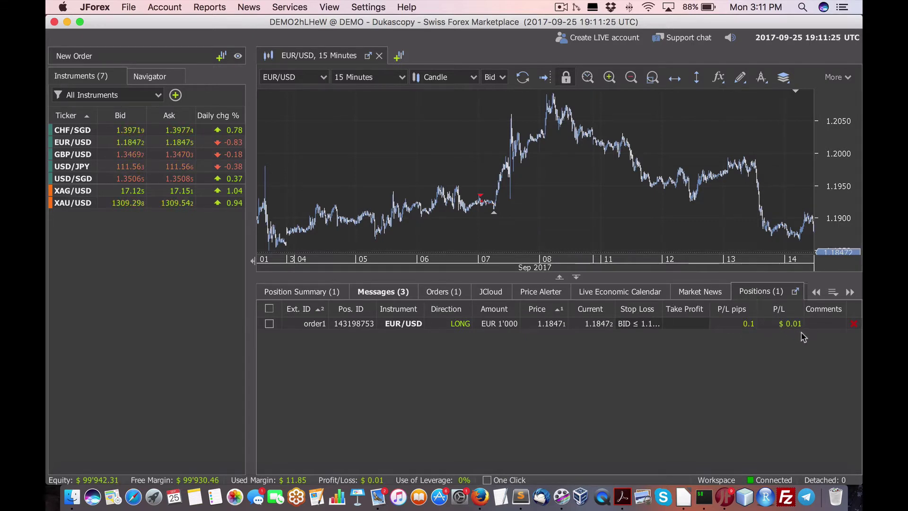
left_click(382, 292)
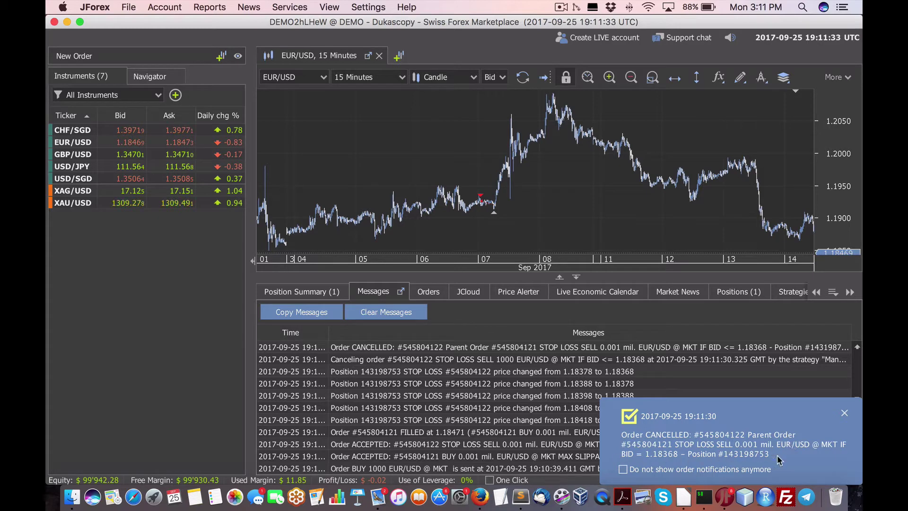
left_click(683, 290)
left_click(731, 293)
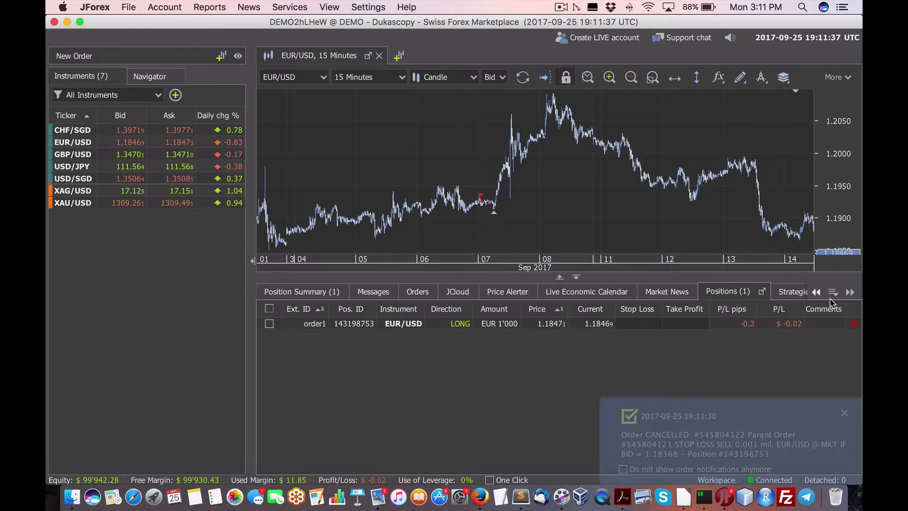
- Stop the ManageSL strategy from the Strategies list and dismiss the order notifications
left_click(793, 291)
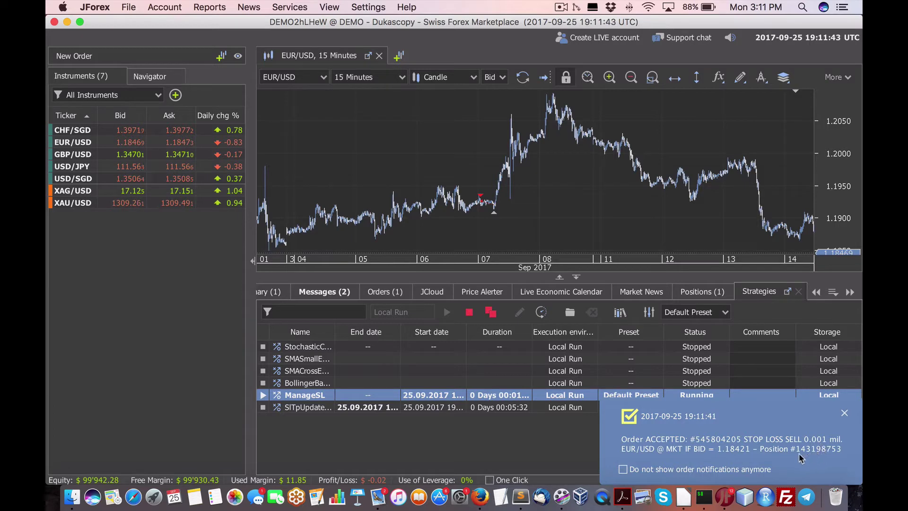
left_click(469, 314)
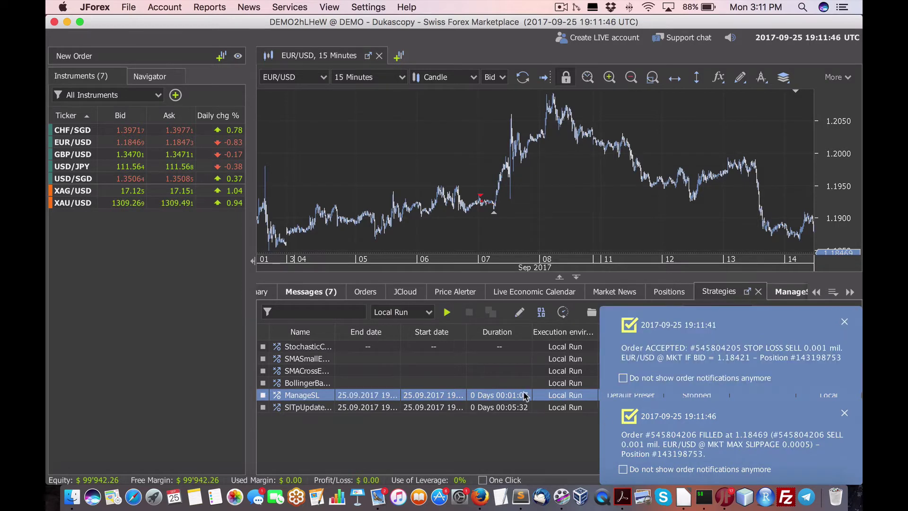
left_click(844, 323)
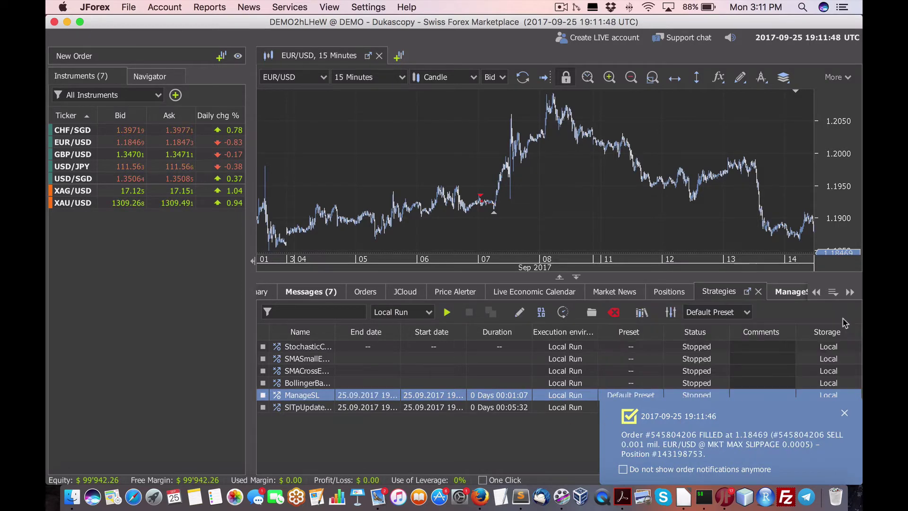
left_click(845, 411)
left_click(479, 498)
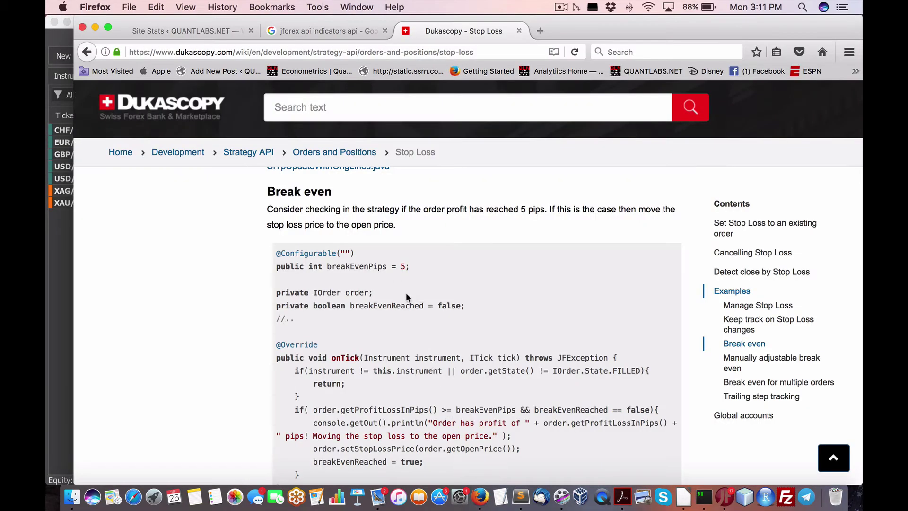
scroll(394, 276, "down", 5)
scroll(395, 278, "down", 2)
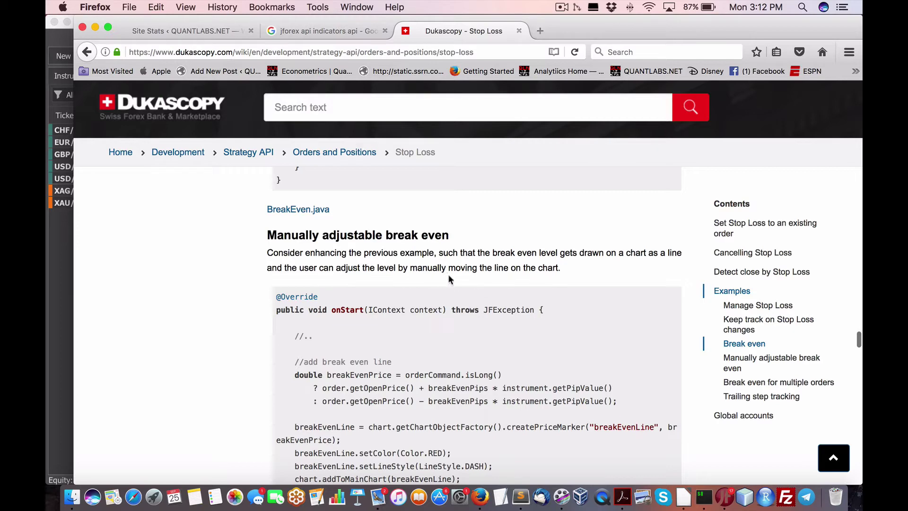
scroll(506, 277, "down", 10)
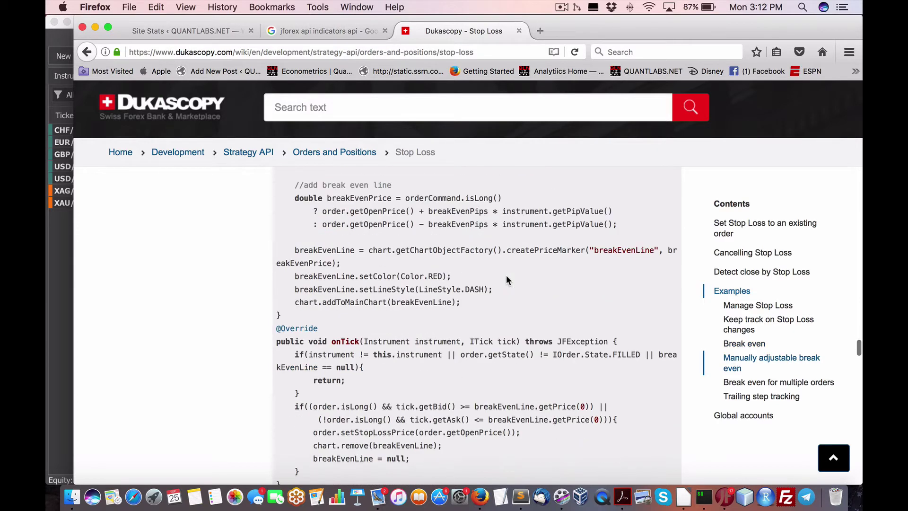
scroll(507, 279, "up", 8)
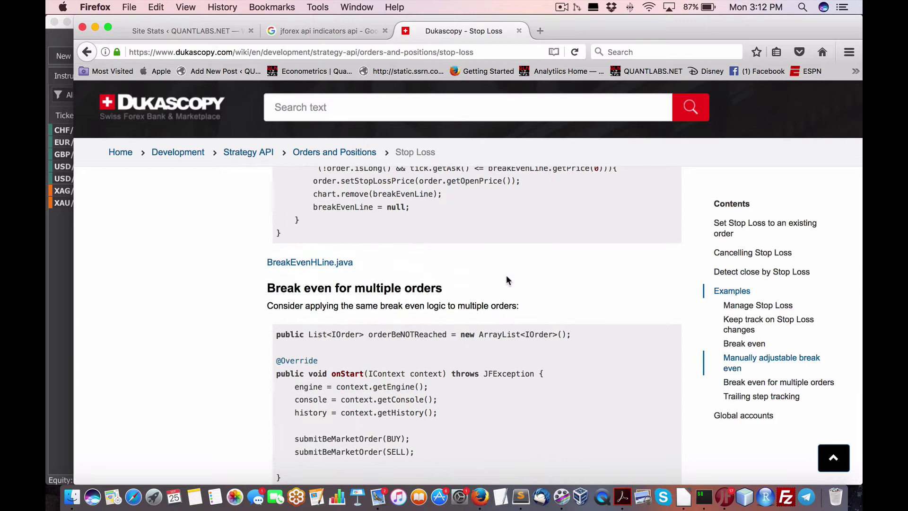
scroll(507, 280, "down", 6)
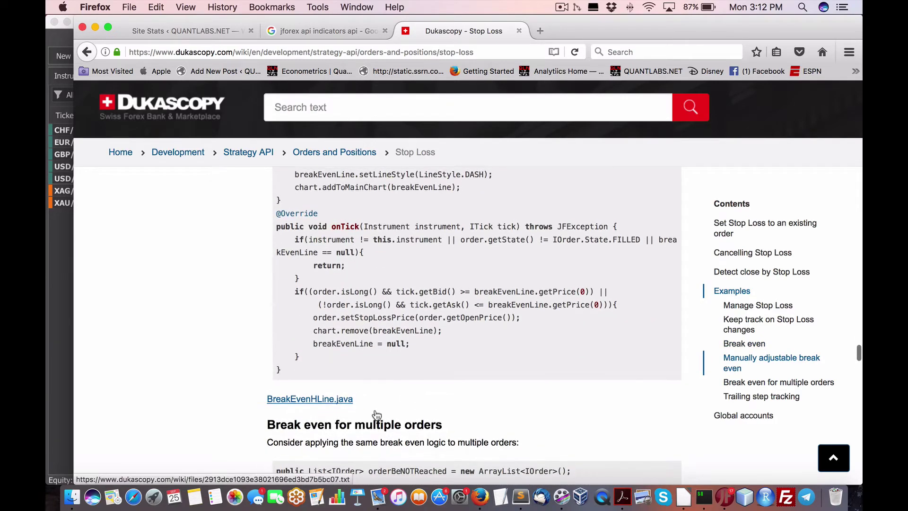
scroll(473, 450, "up", 1)
left_click(723, 499)
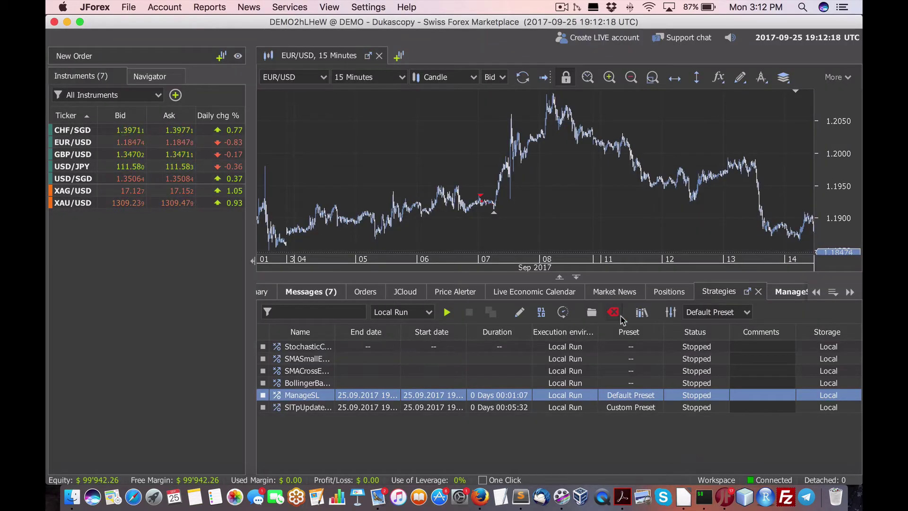
- Browse the local strategy files folder, with BreakEven.java, in the Open dialog without loading anything
left_click(591, 312)
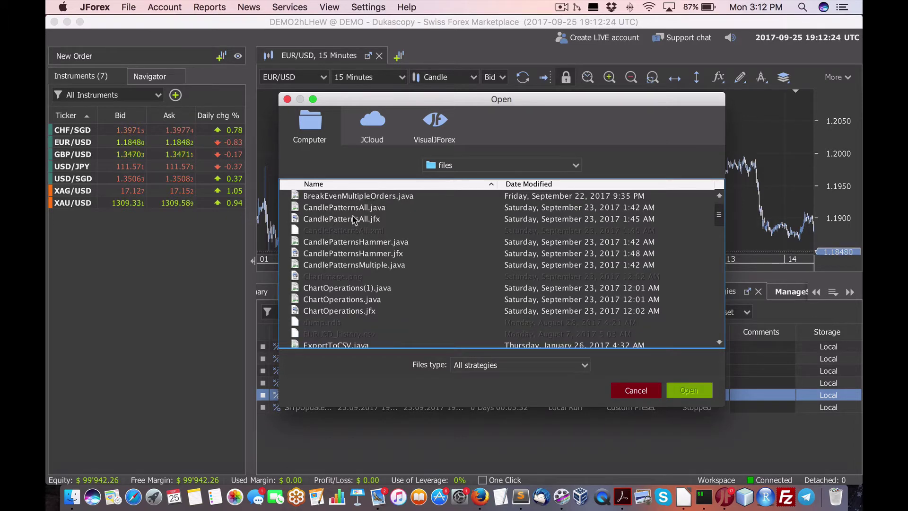
scroll(334, 218, "down", 1)
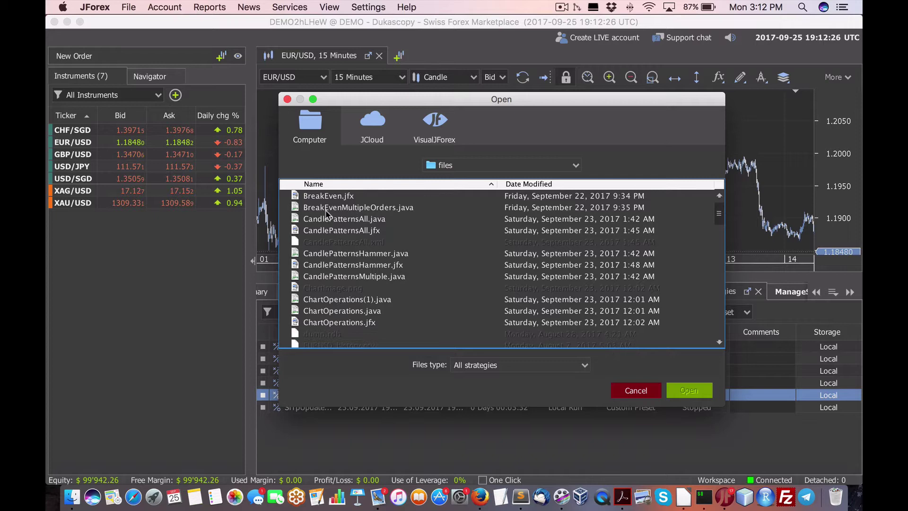
scroll(341, 257, "up", 1)
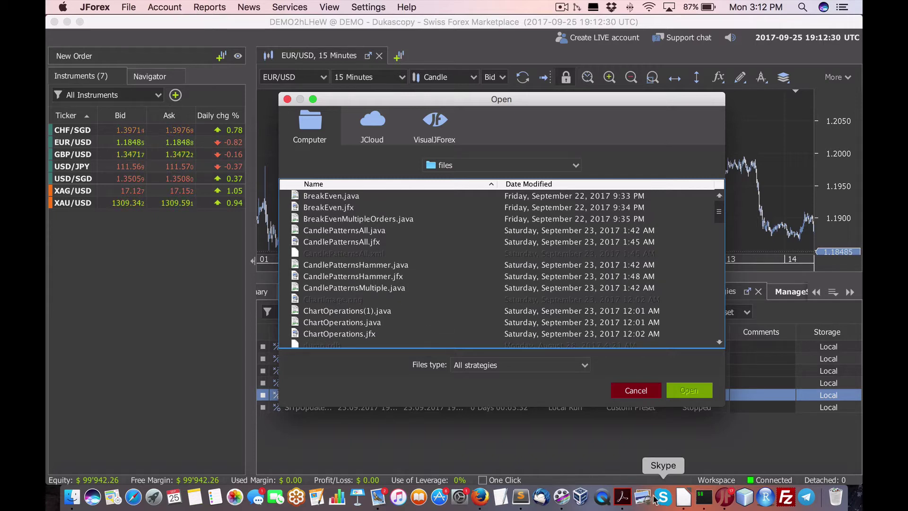
- Download and save the BreakEvenHLine.java example from the Stop Loss wiki page
left_click(484, 503)
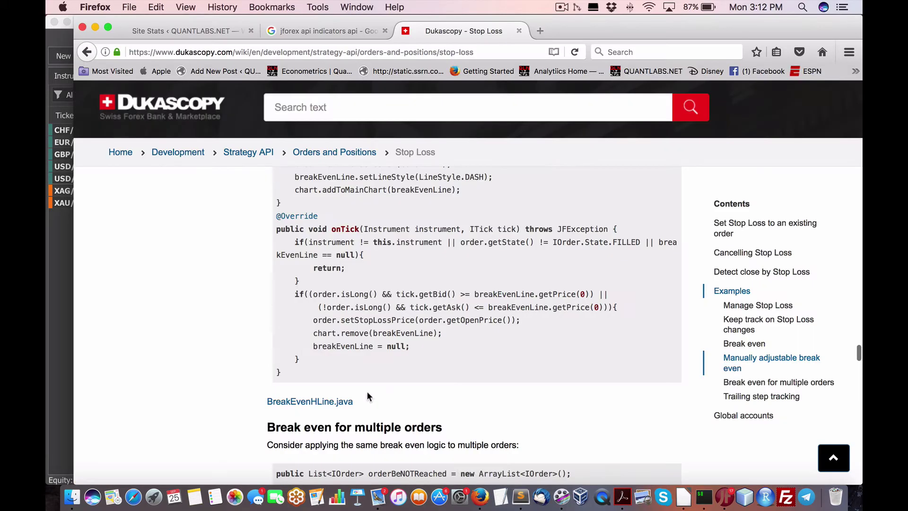
scroll(367, 390, "down", 2)
left_click(325, 354)
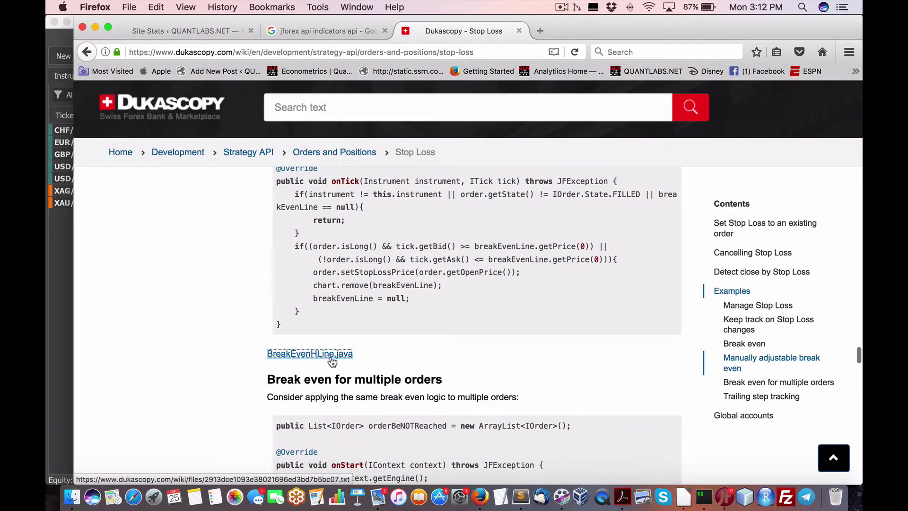
left_click(682, 404)
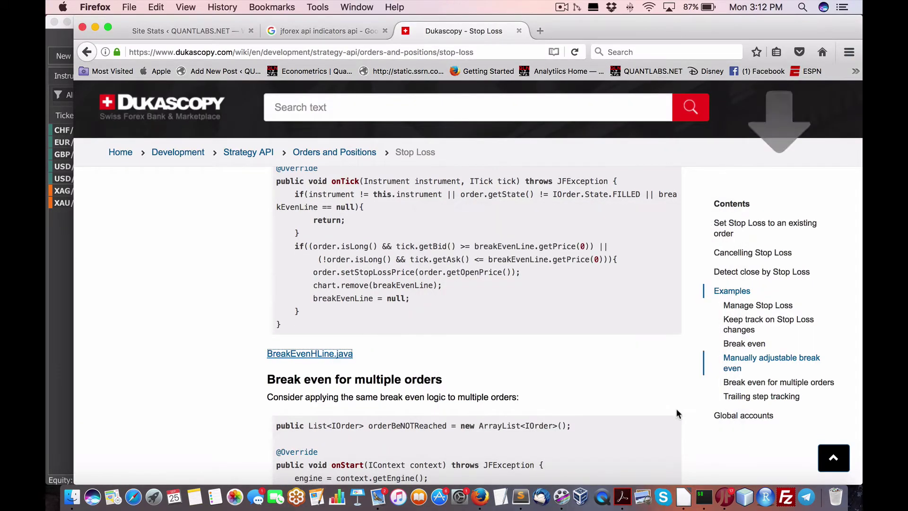
- In iTerm, stop the running file search and print the current directory with pwd
left_click(705, 499)
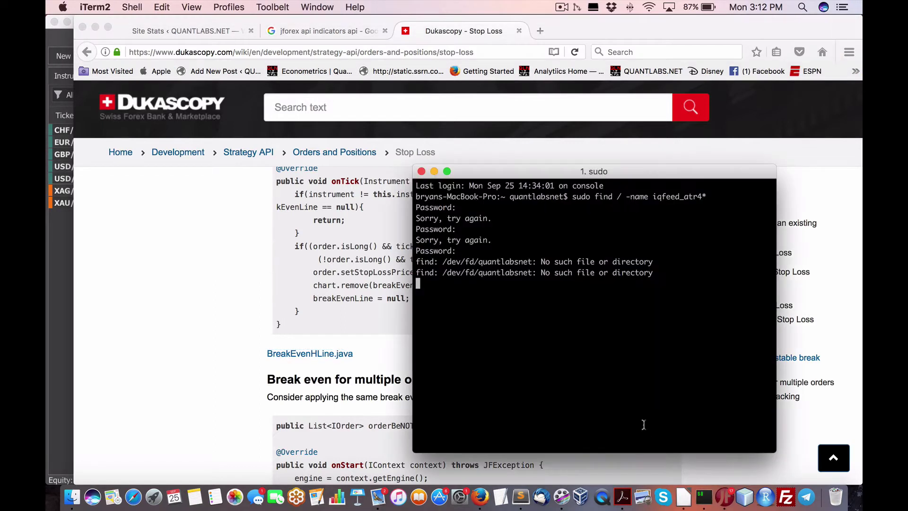
key("ctrl+c")
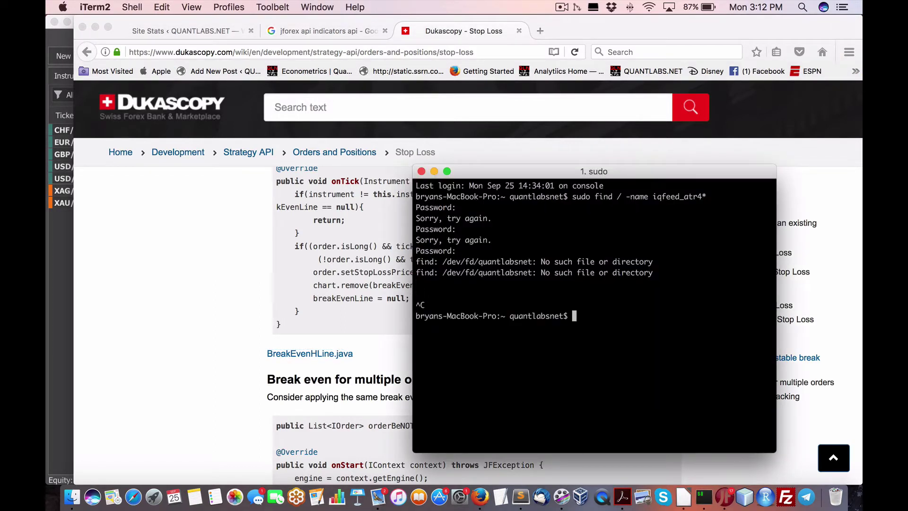
type("pwd")
key("Return")
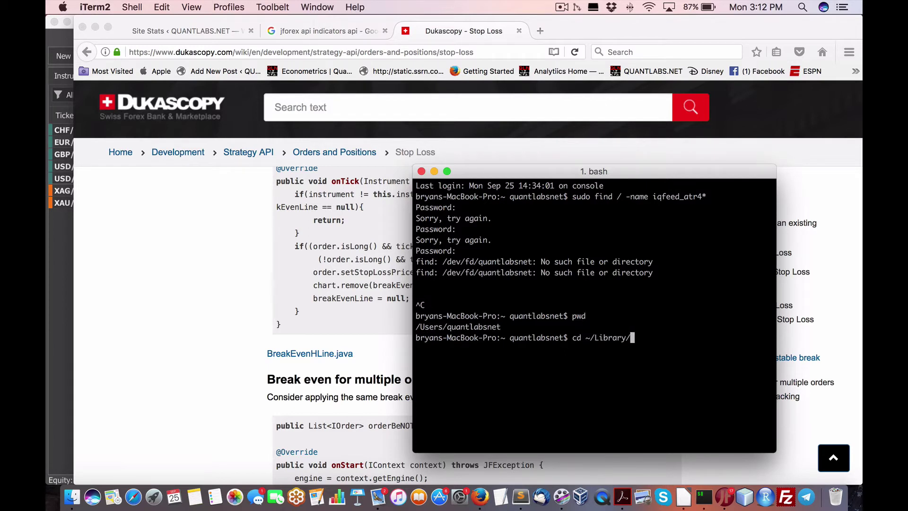
- Change to ~/Library/Application Support/JForex/Strategies/files and list its contents
type("cd ~/Library/Appl")
key("Tab")
type("S")
key("Tab")
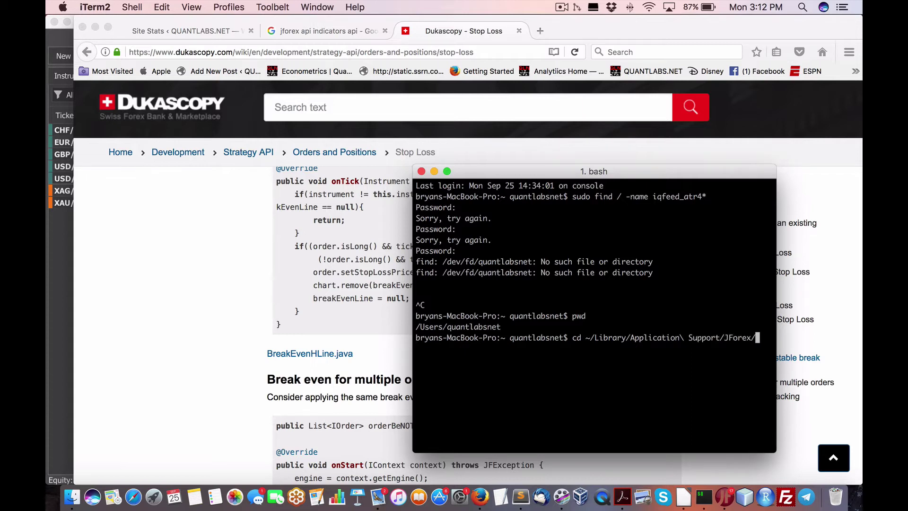
type("JForex/Str")
key("Tab")
type("F")
key("Tab")
key("Return")
type("ls")
key("Return")
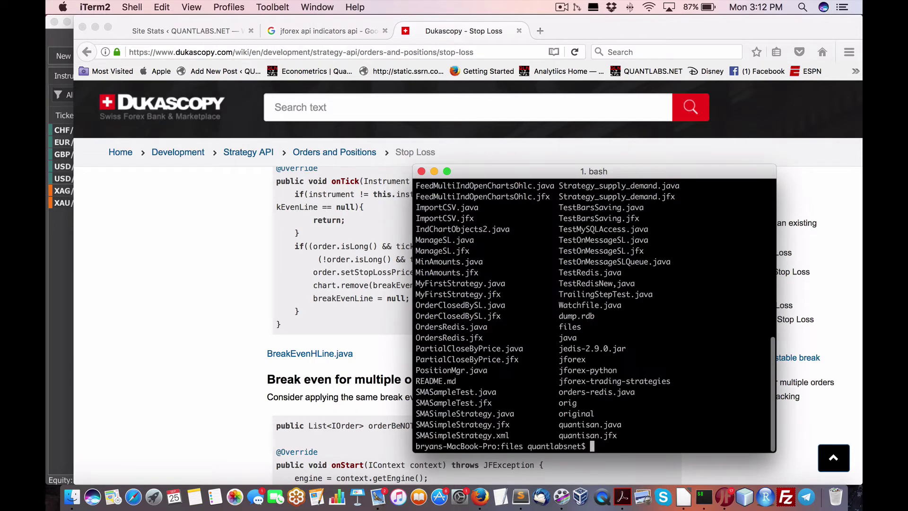
- Start an mv command for the downloaded BreakEven file from ~/Downloads
type("mv ~/D")
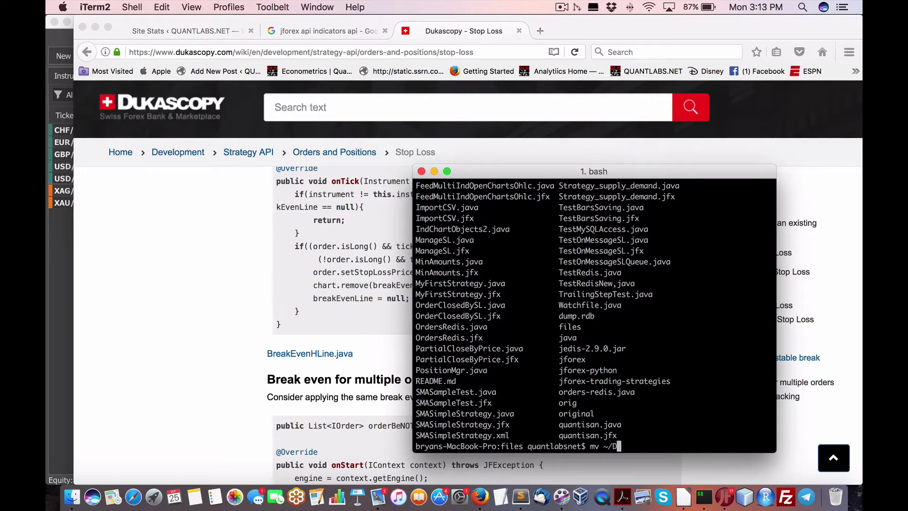
type("ow")
key("Tab")
type("Break")
key("Tab")
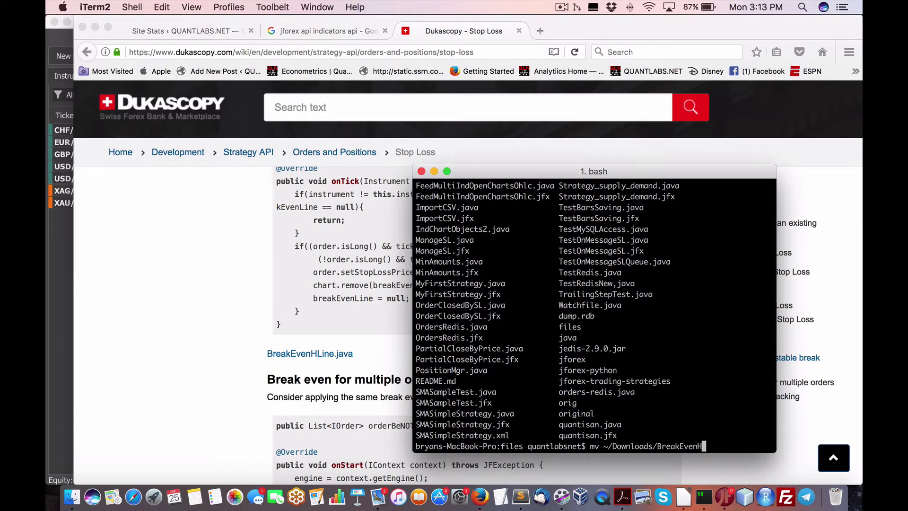
- Begin saving the BreakEvenHLine.java link from the Stop Loss wiki page, cancel, and return via the Dock
left_click(274, 353)
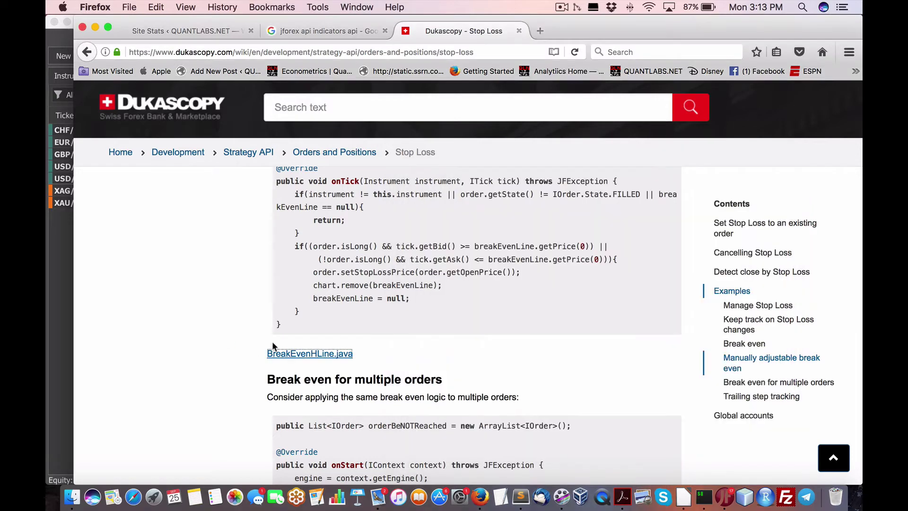
right_click(322, 356)
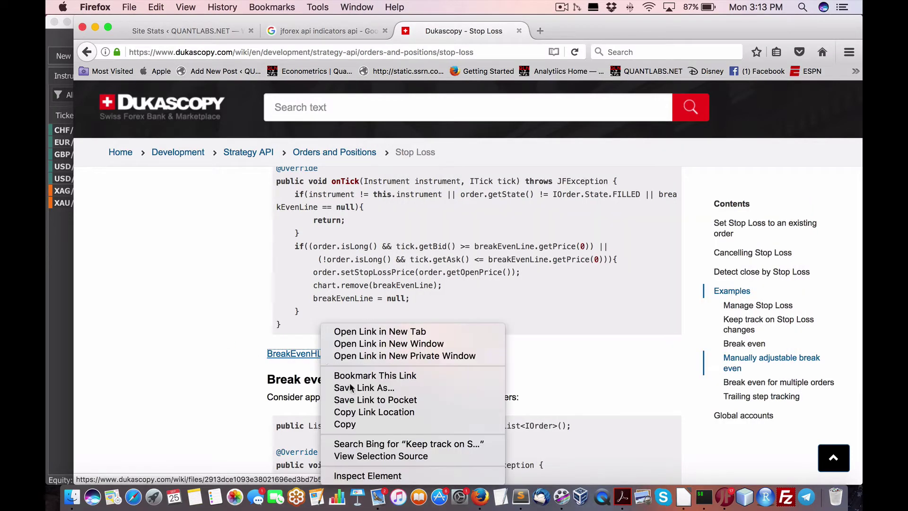
left_click(387, 388)
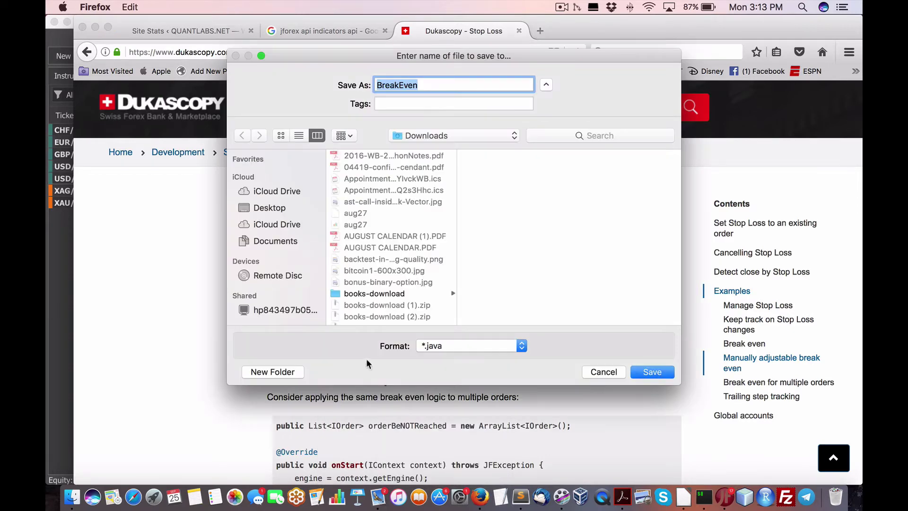
left_click(597, 372)
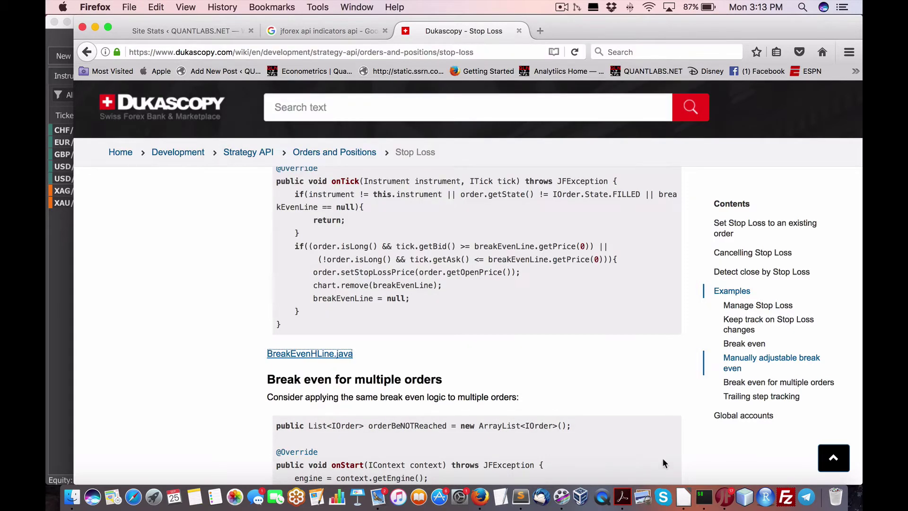
left_click(703, 496)
- Load BreakEven.java from the strategy folder, close its source editor, and open its run parameters
left_click(724, 497)
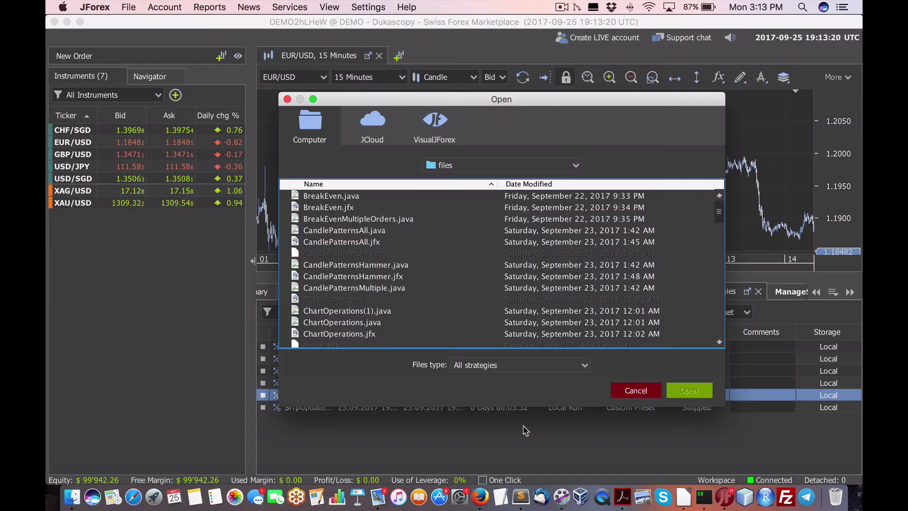
left_click(339, 198)
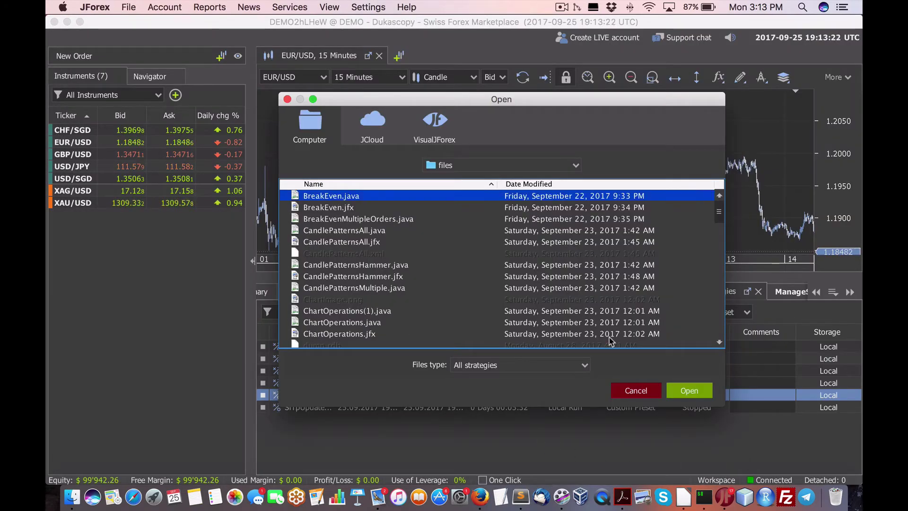
left_click(683, 387)
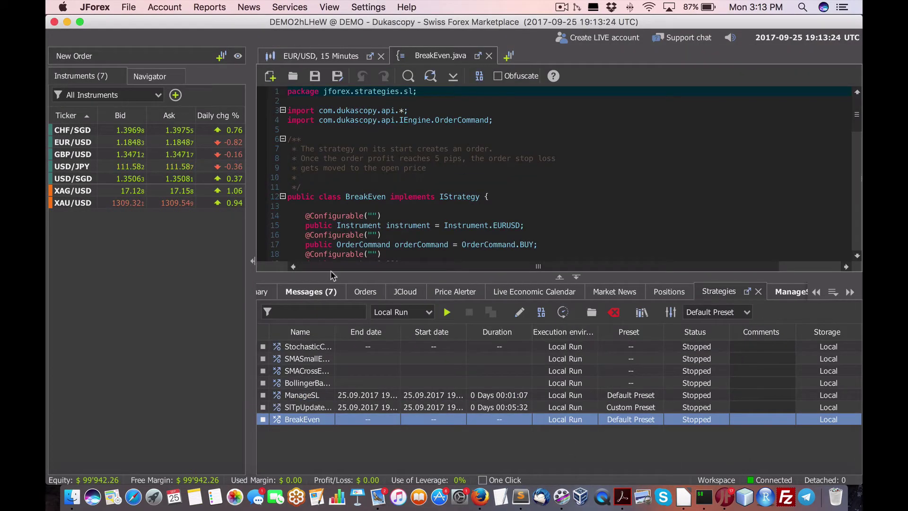
left_click(489, 56)
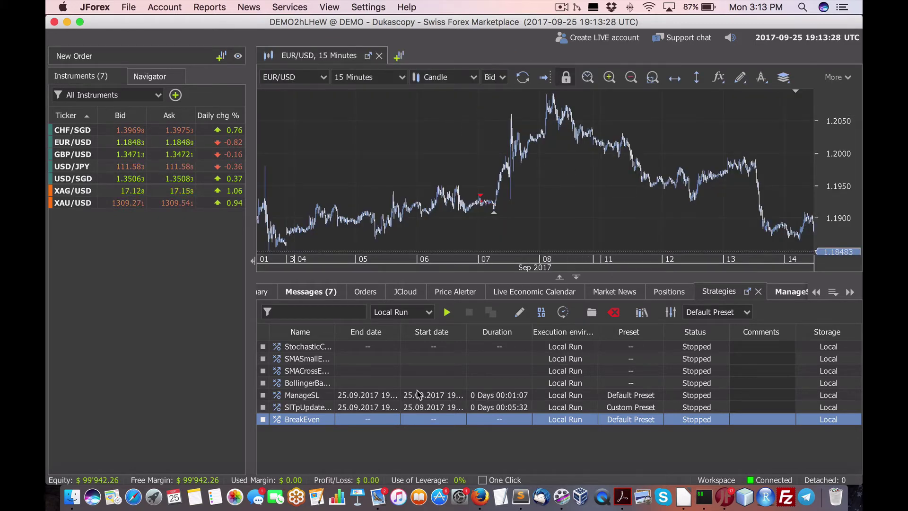
left_click(447, 313)
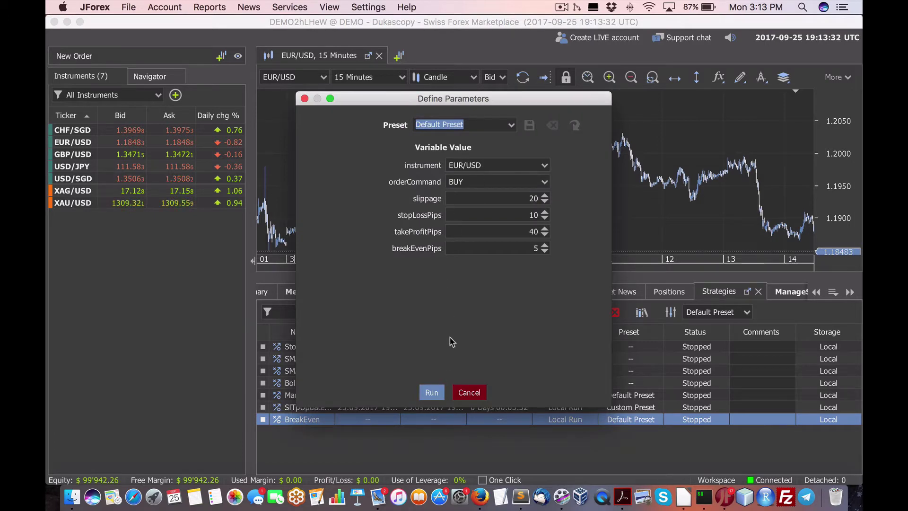
- Run BreakEven with its EUR/USD BUY parameters and close the stop-loss and other order notifications
left_click(432, 392)
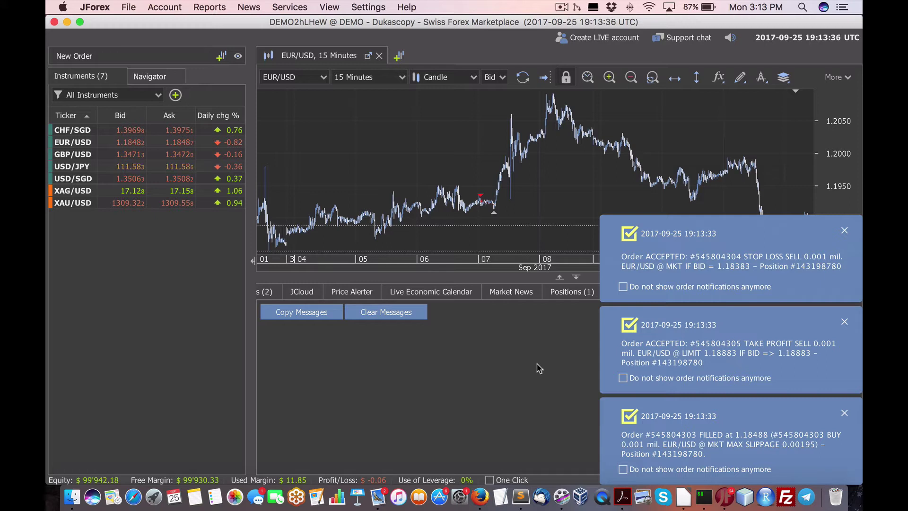
left_click(844, 232)
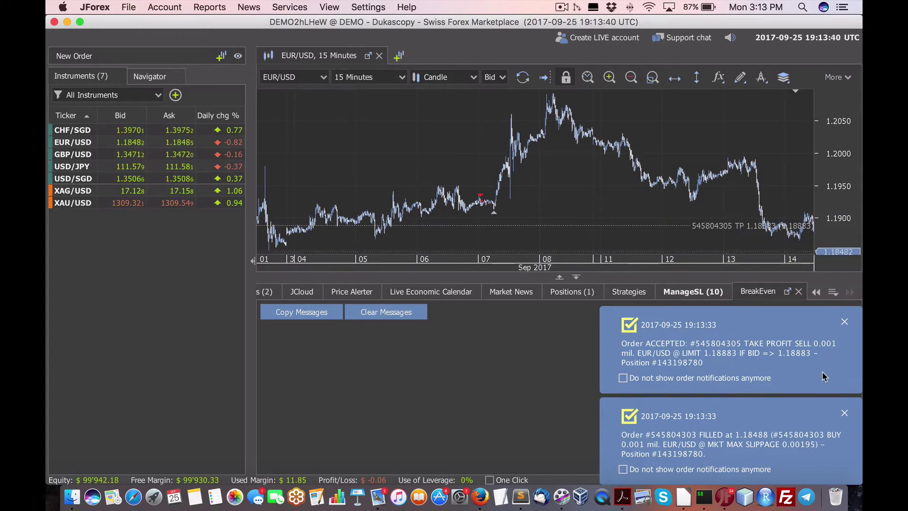
left_click(845, 321)
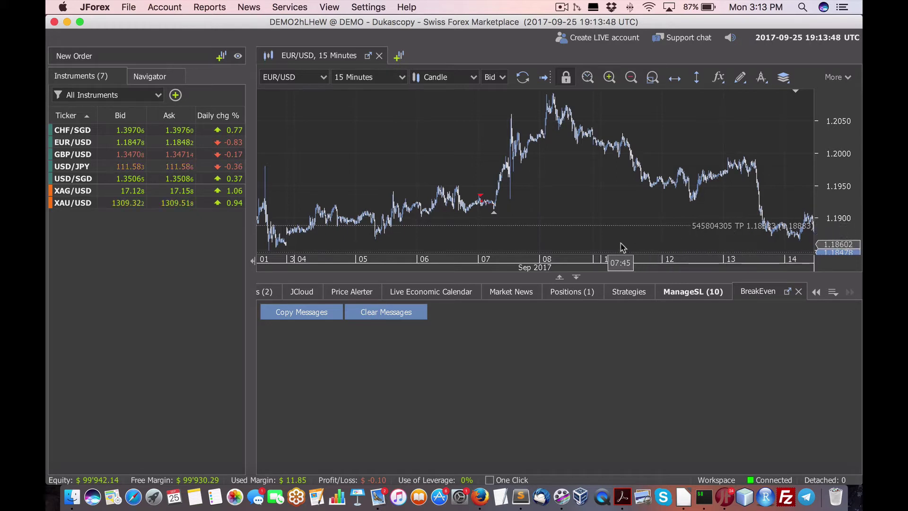
left_click(692, 293)
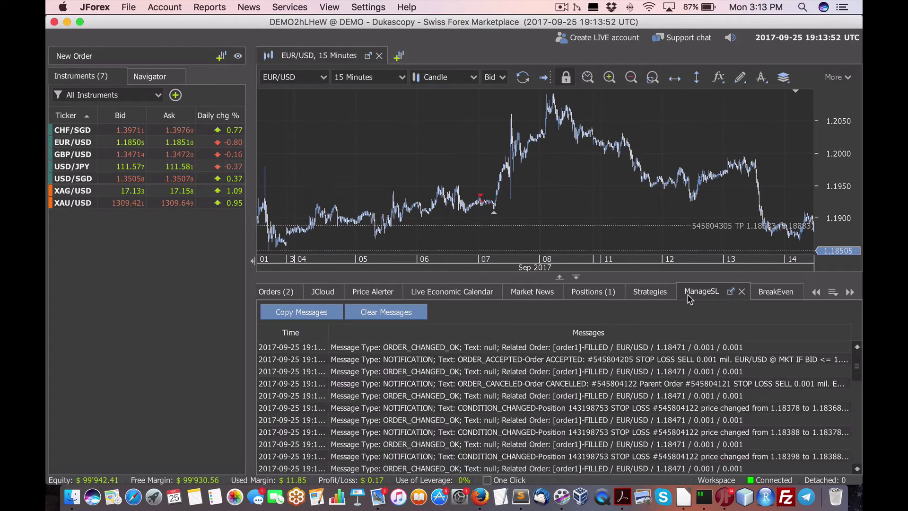
left_click(399, 315)
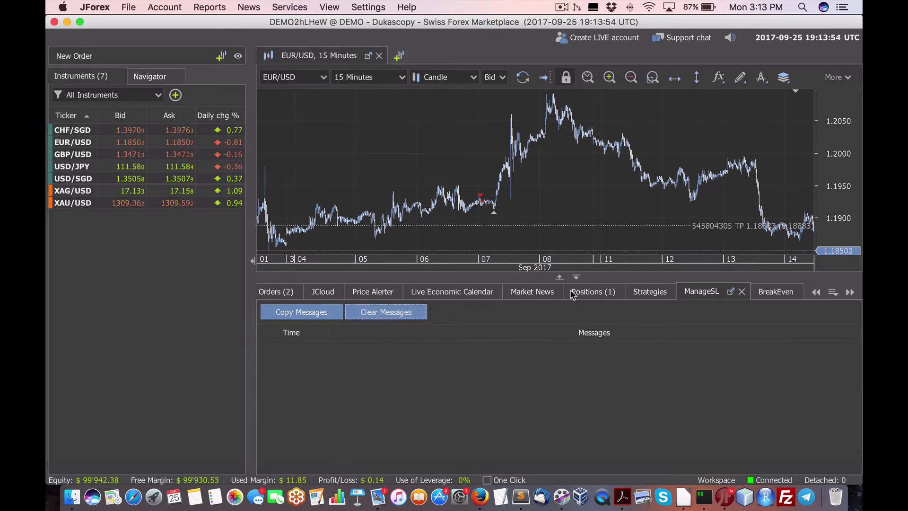
left_click(605, 295)
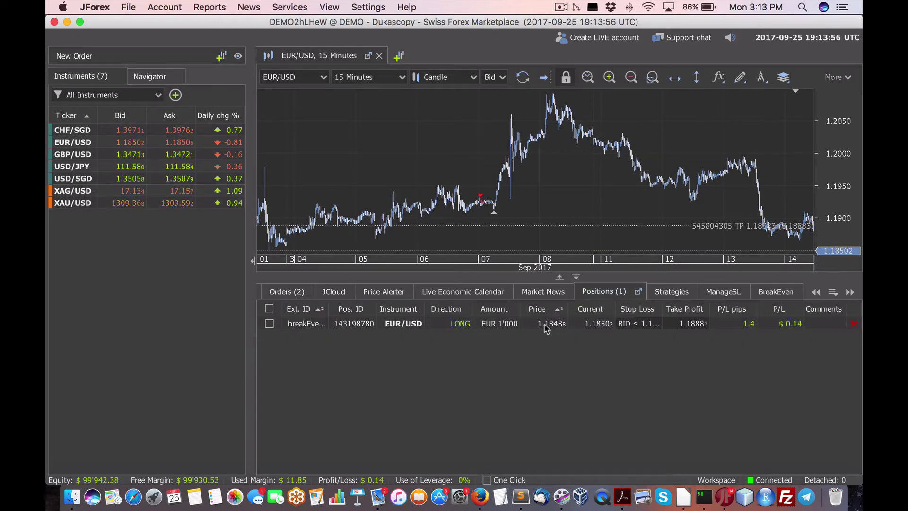
left_click(284, 294)
scroll(426, 291, "up", 2)
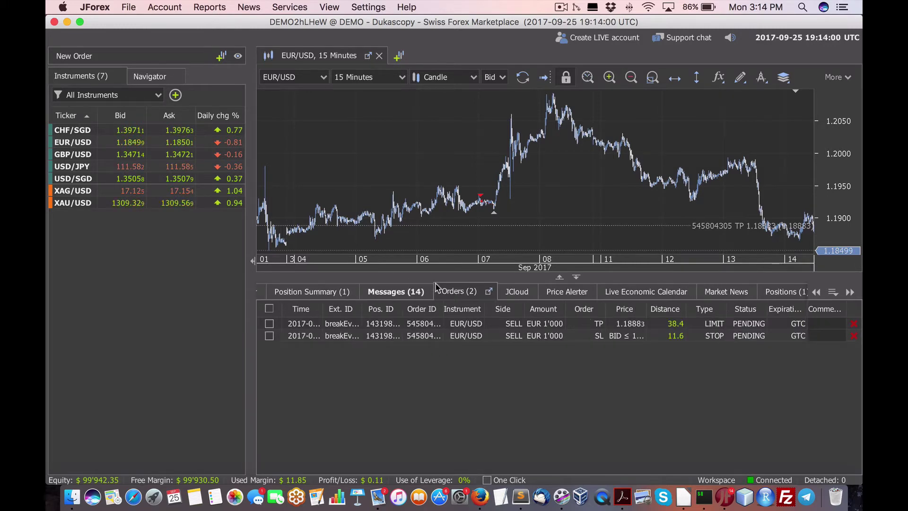
left_click(416, 292)
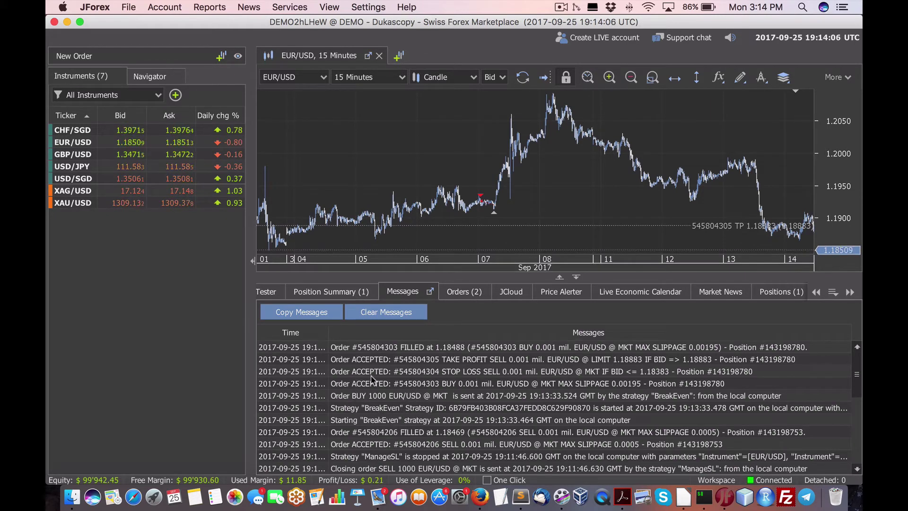
left_click(785, 296)
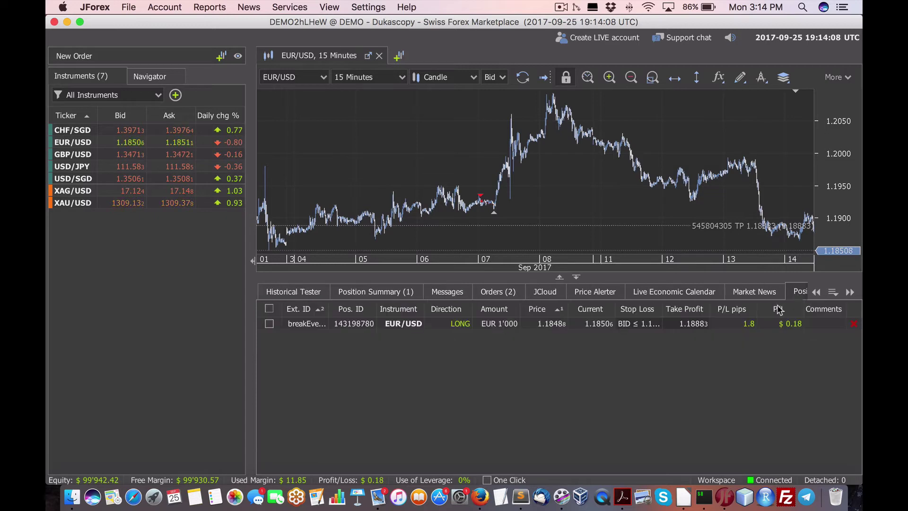
left_click(806, 242)
left_click(806, 244)
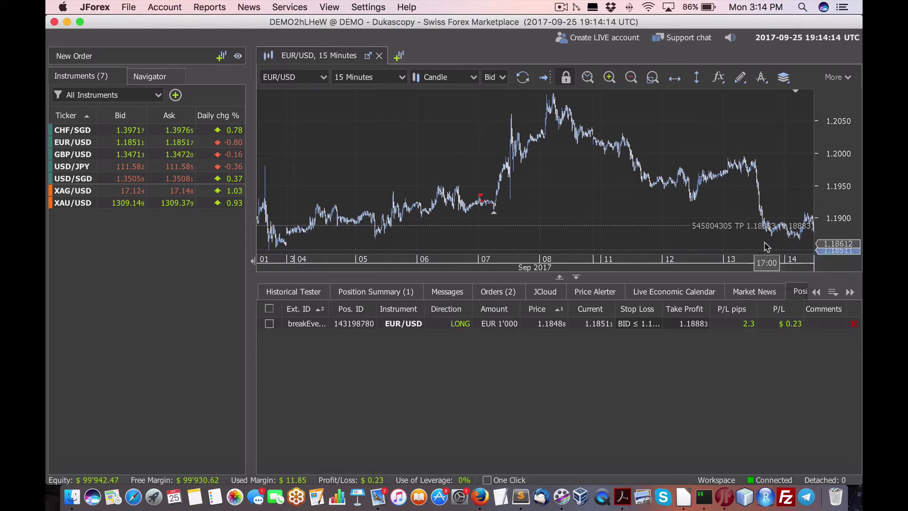
left_click(825, 239)
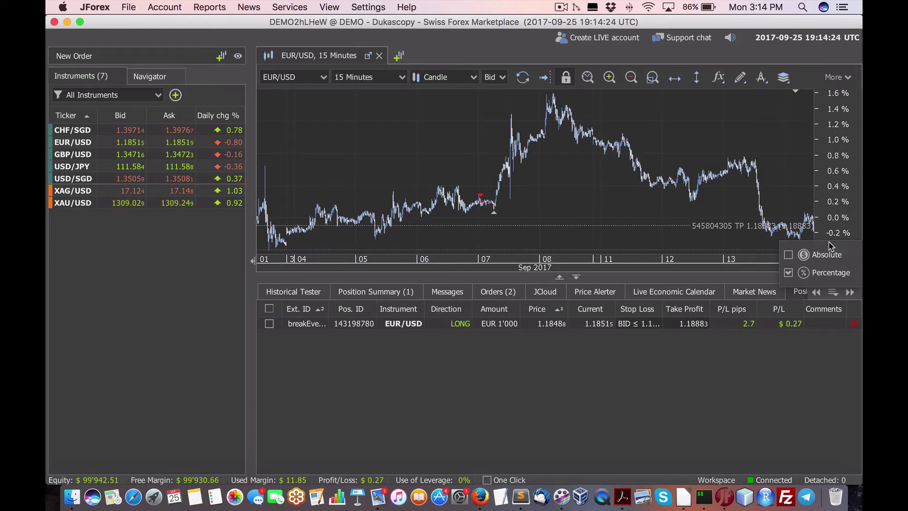
mouse_move(835, 242)
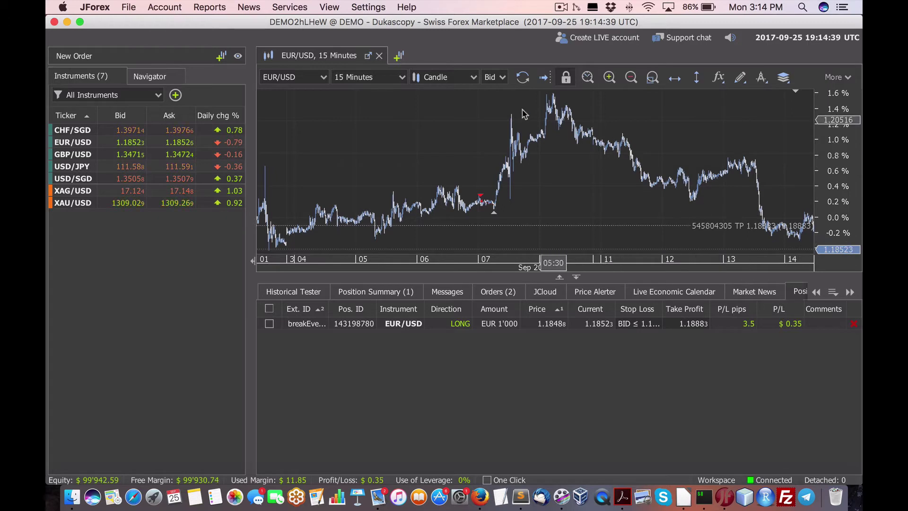
- Change the EUR/USD chart period from 1 Minute to 10 Seconds, then to 3 Ticks
left_click(401, 77)
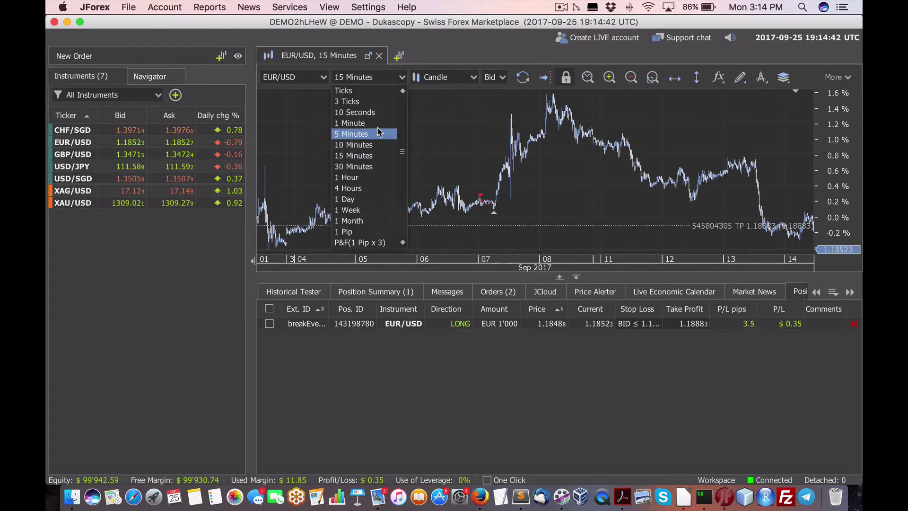
left_click(379, 124)
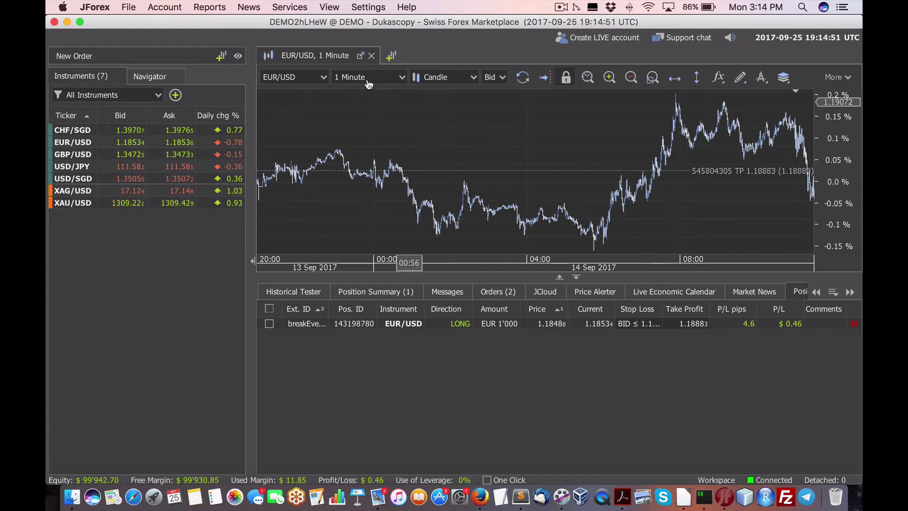
left_click(401, 77)
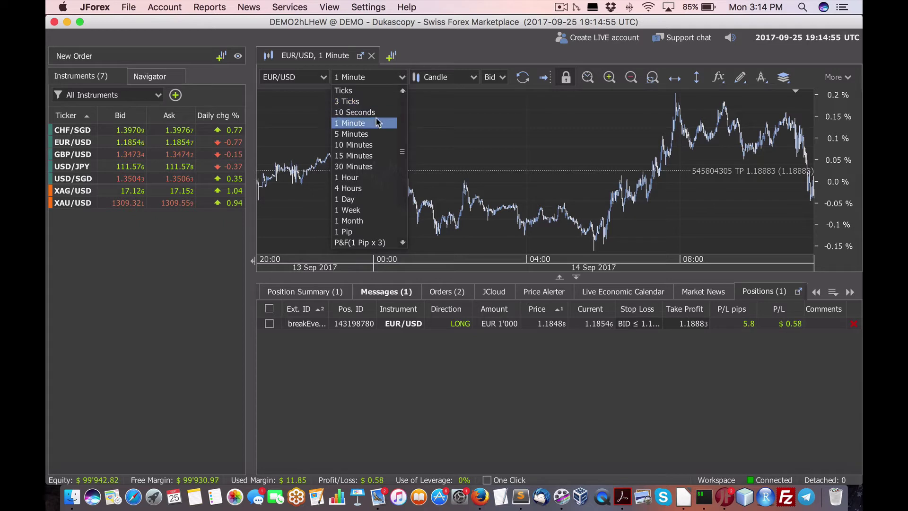
left_click(377, 114)
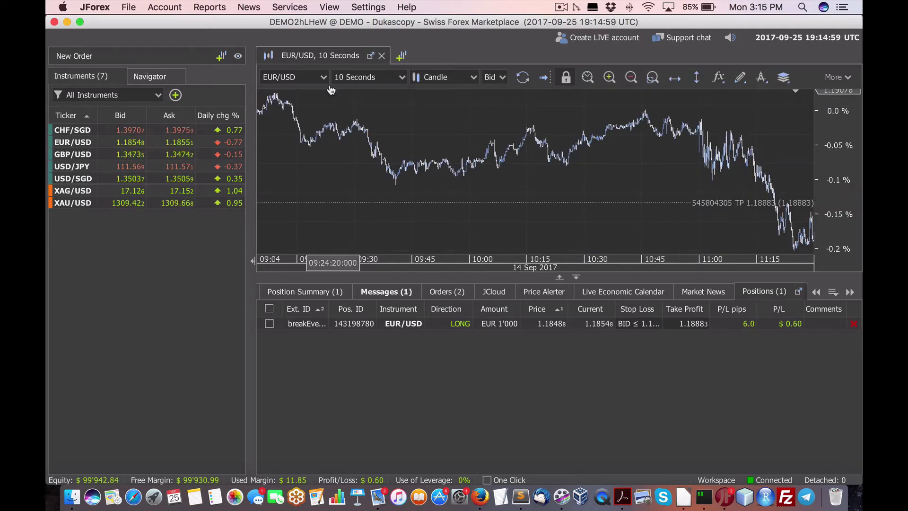
left_click(403, 78)
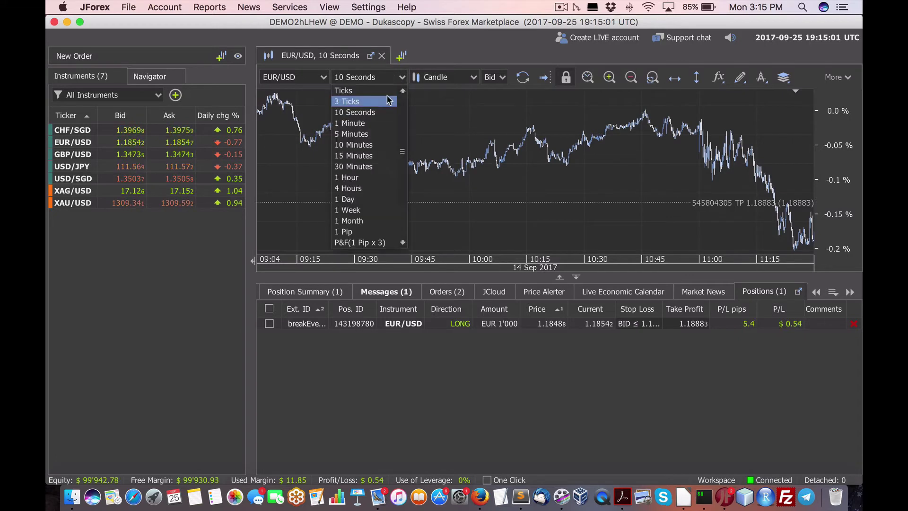
left_click(384, 106)
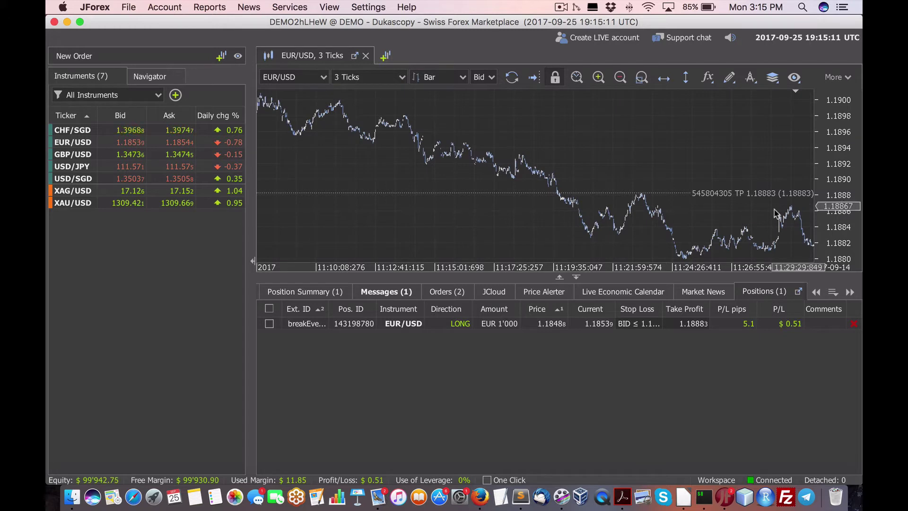
- Show the price scale as percentages and draw the chart as candles
right_click(830, 198)
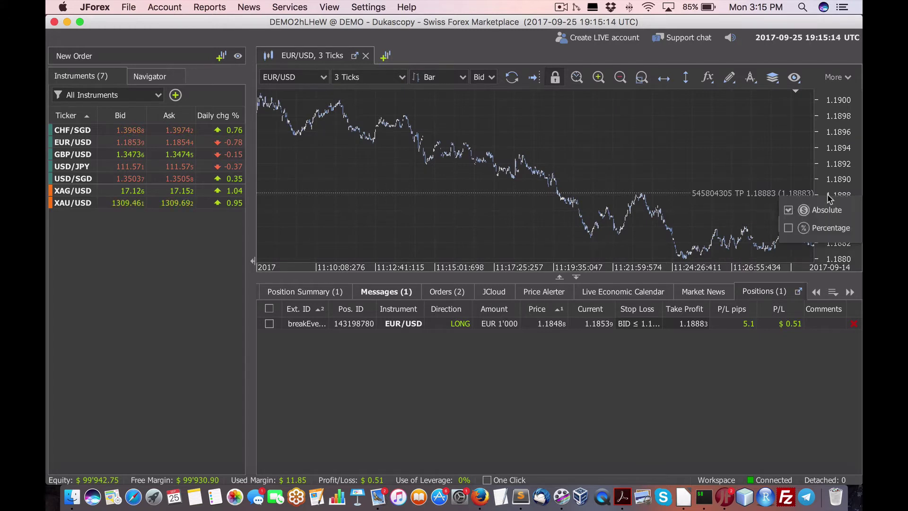
left_click(826, 228)
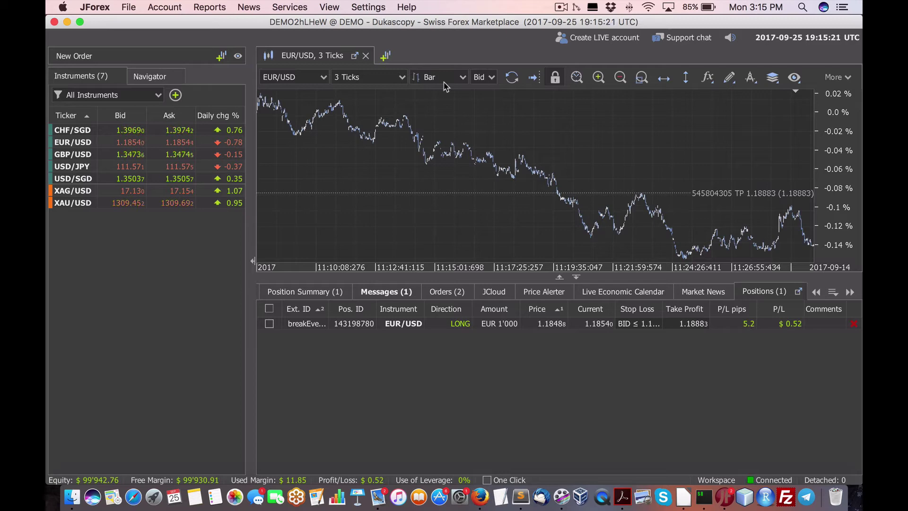
left_click(463, 82)
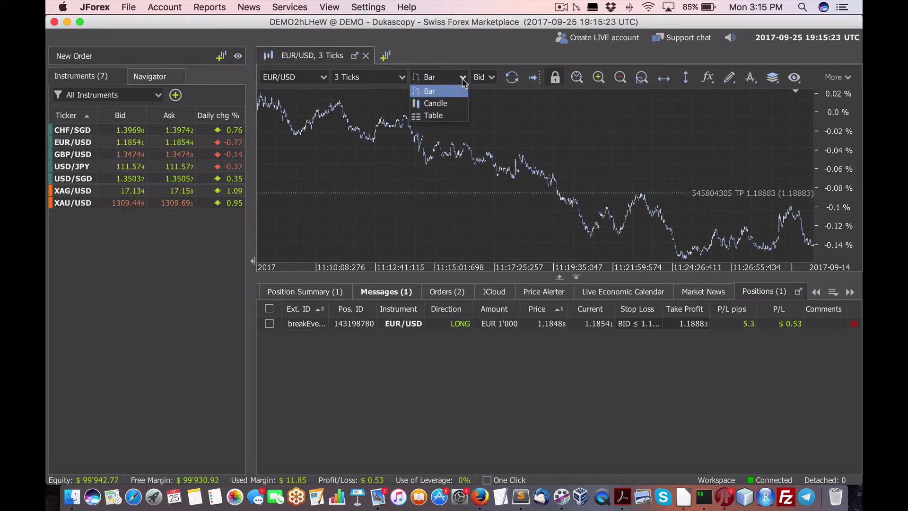
left_click(450, 102)
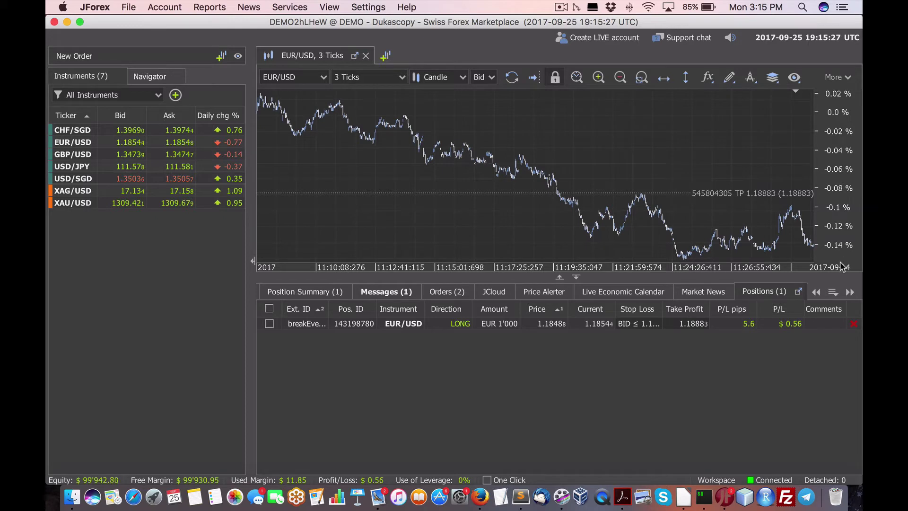
left_click(400, 77)
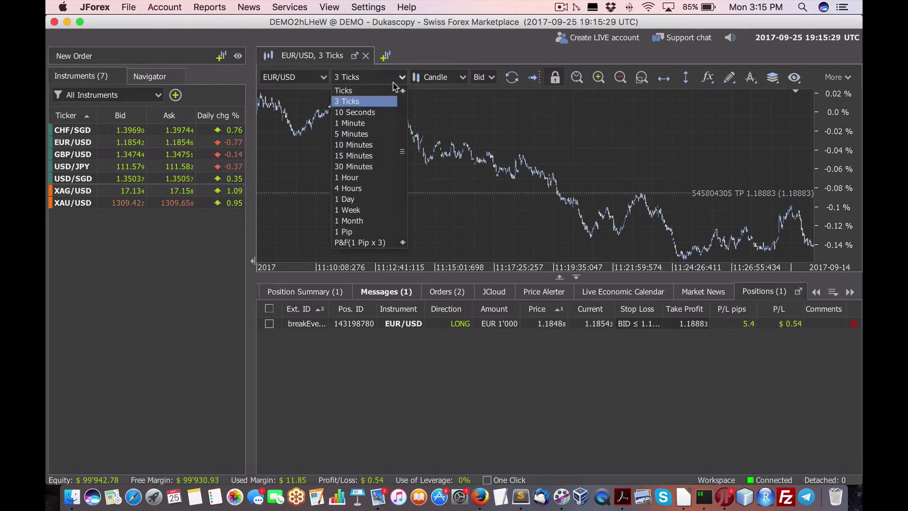
- Switch EUR/USD to a tick-by-tick line chart and pan it to about 13:19–13:33, 14 Sep 2017
left_click(359, 90)
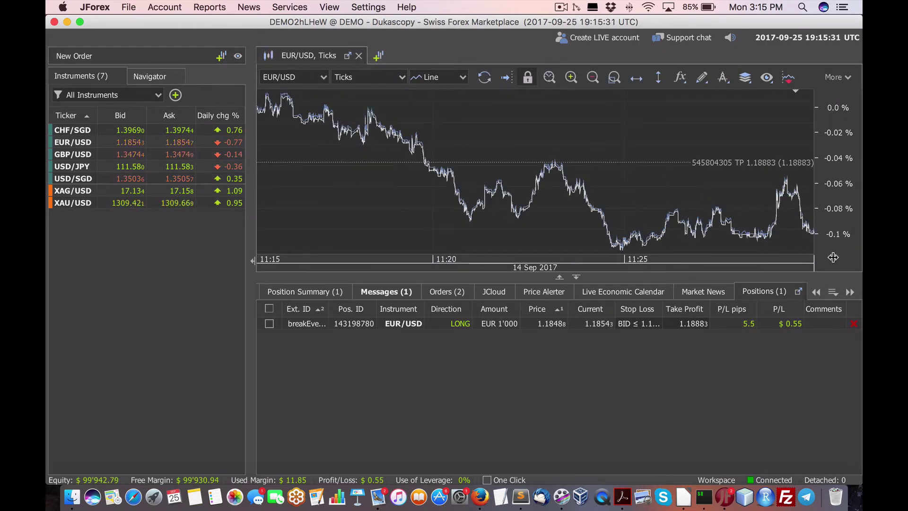
left_click_drag(814, 257, 542, 233)
scroll(799, 198, "right", 10)
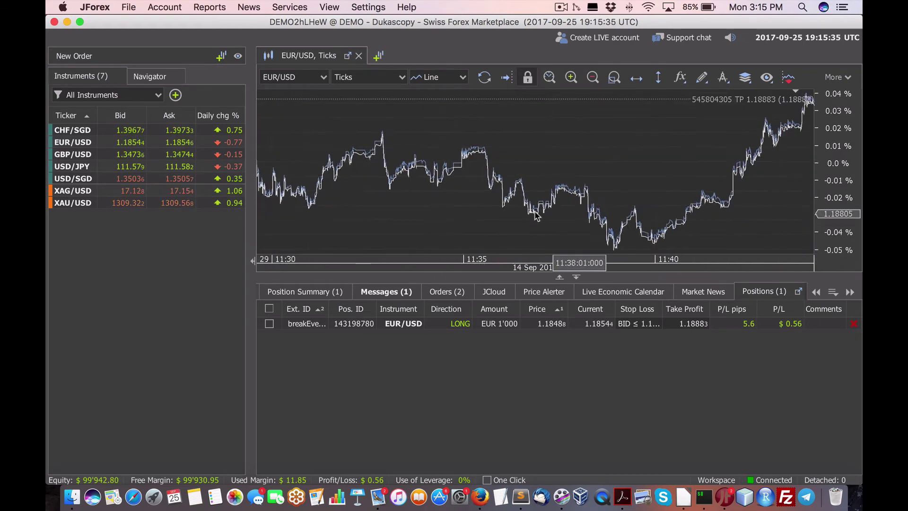
scroll(799, 192, "right", 15)
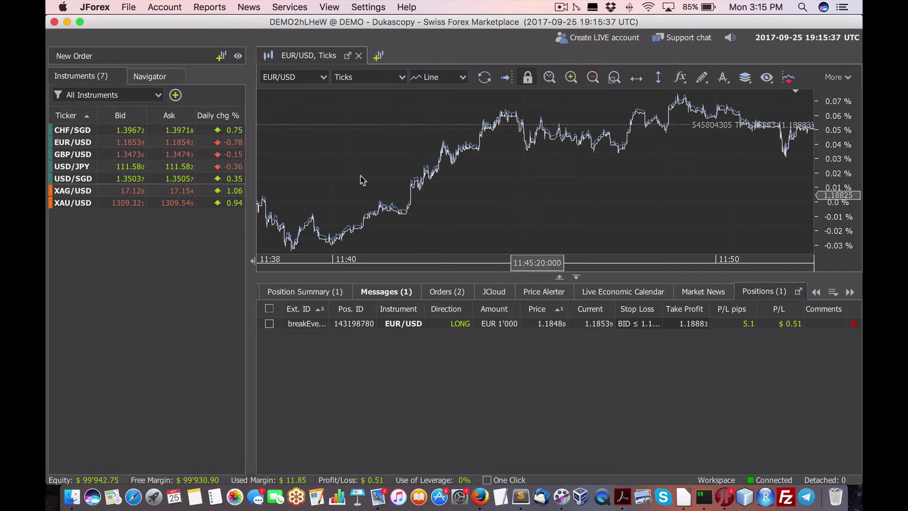
left_click_drag(769, 218, 552, 206)
scroll(553, 207, "right", 10)
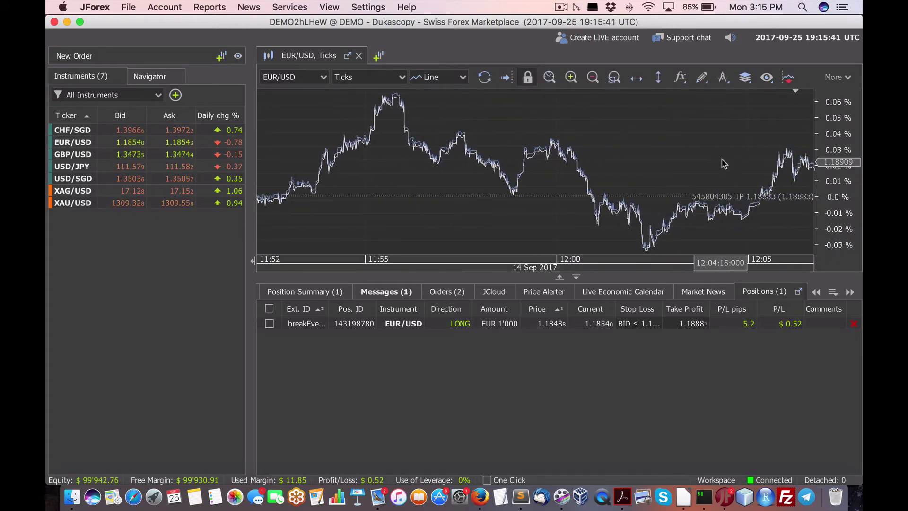
scroll(598, 154, "right", 15)
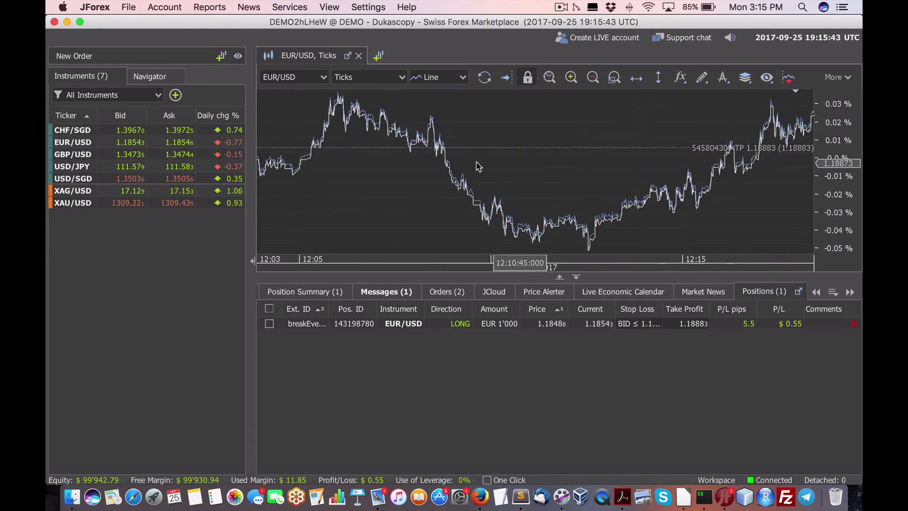
scroll(378, 159, "right", 15)
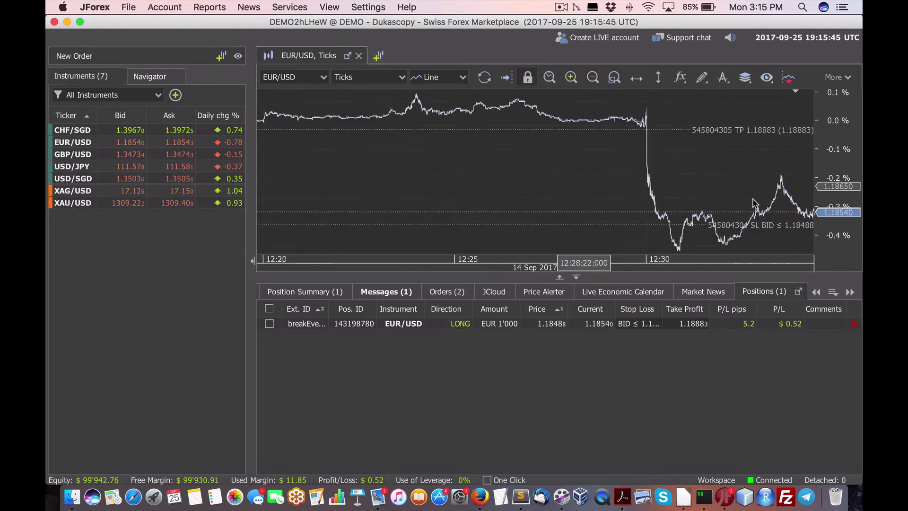
scroll(687, 176, "right", 15)
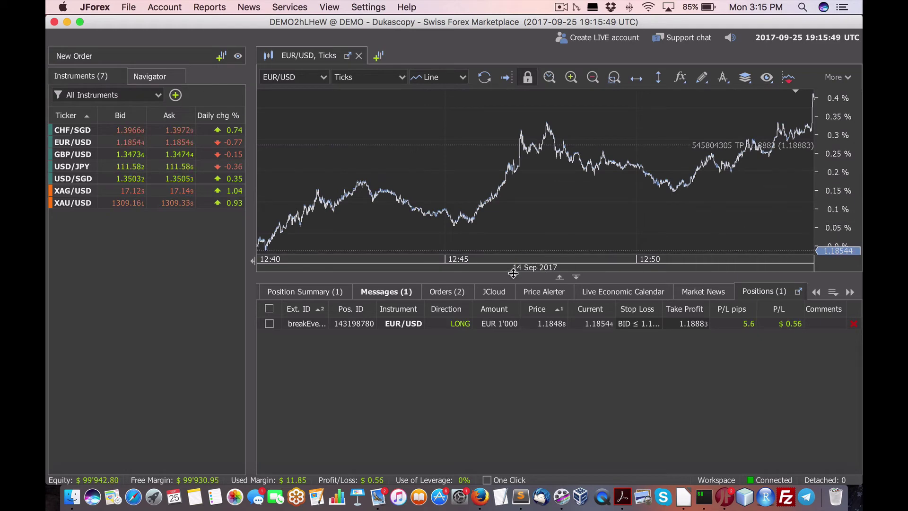
scroll(662, 263, "up", 4)
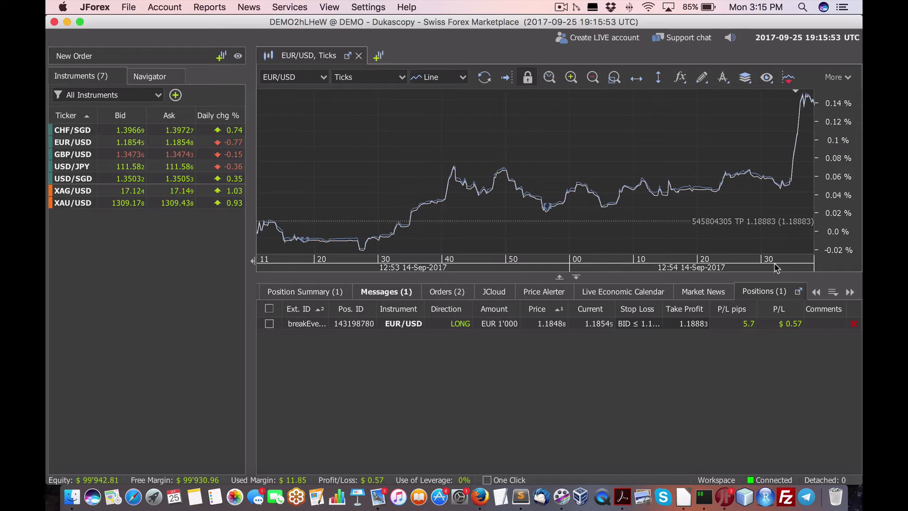
scroll(776, 267, "down", 5)
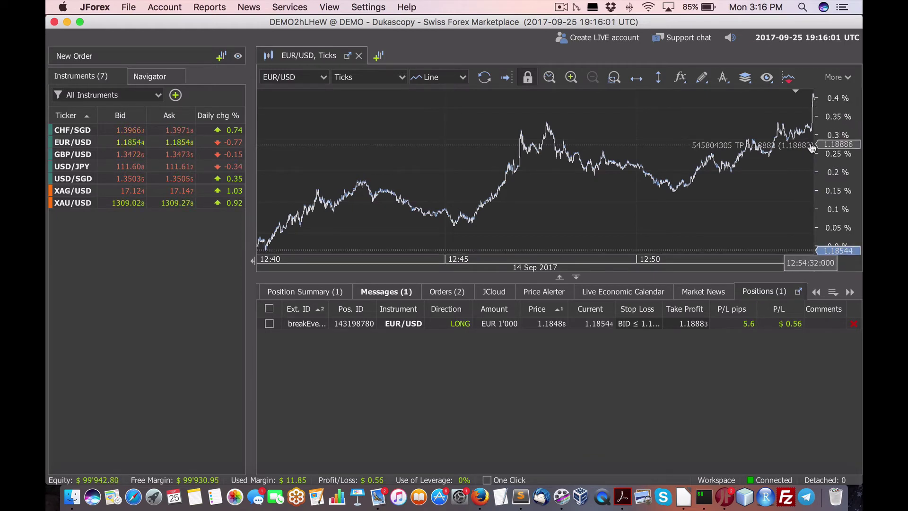
scroll(682, 237, "right", 5)
scroll(751, 238, "right", 5)
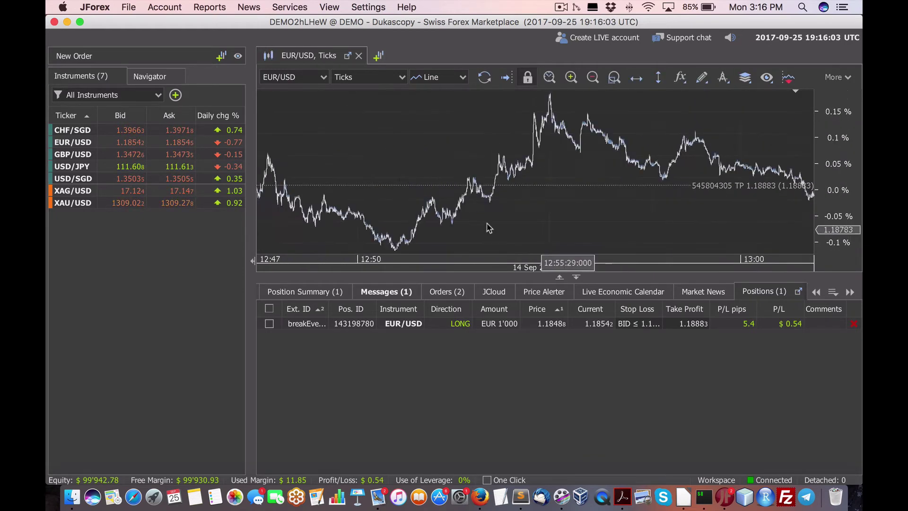
scroll(767, 227, "right", 10)
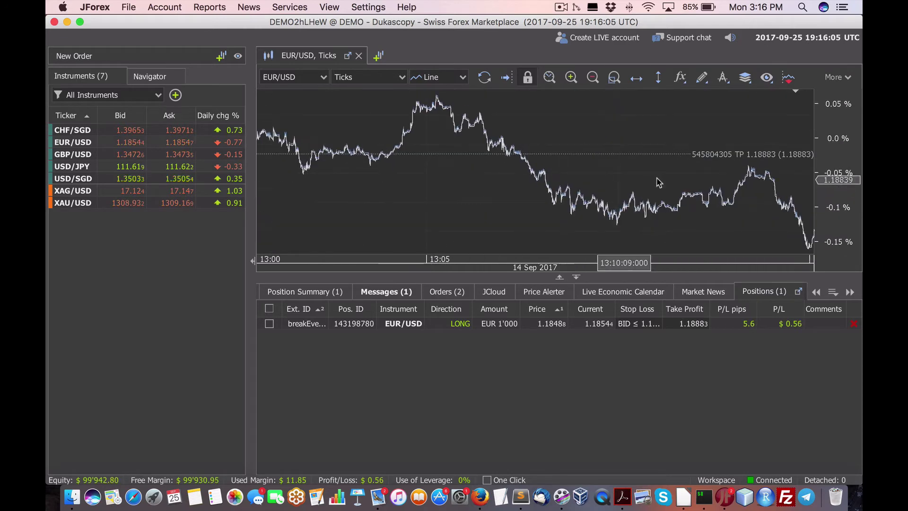
scroll(755, 155, "right", 3)
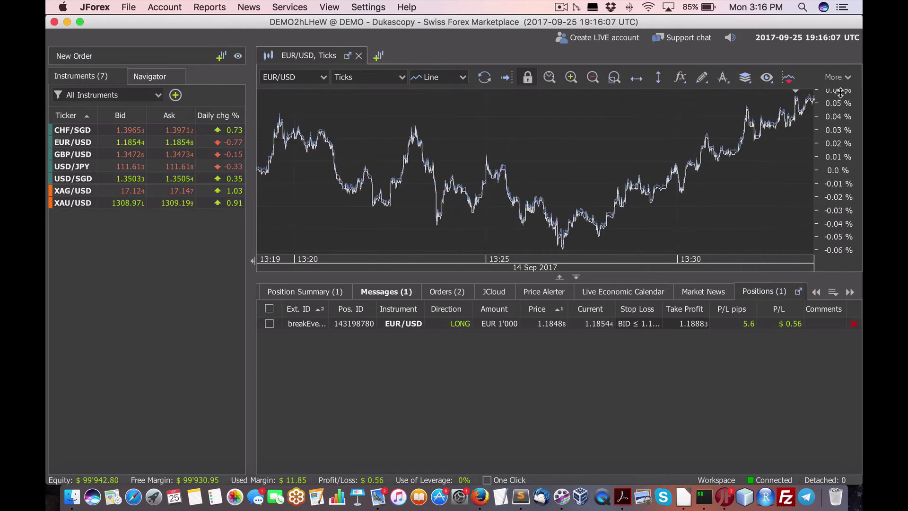
- Try the pattern analysis widget, dismiss its disclaimer, and return the chart to 10-second candles
left_click(788, 78)
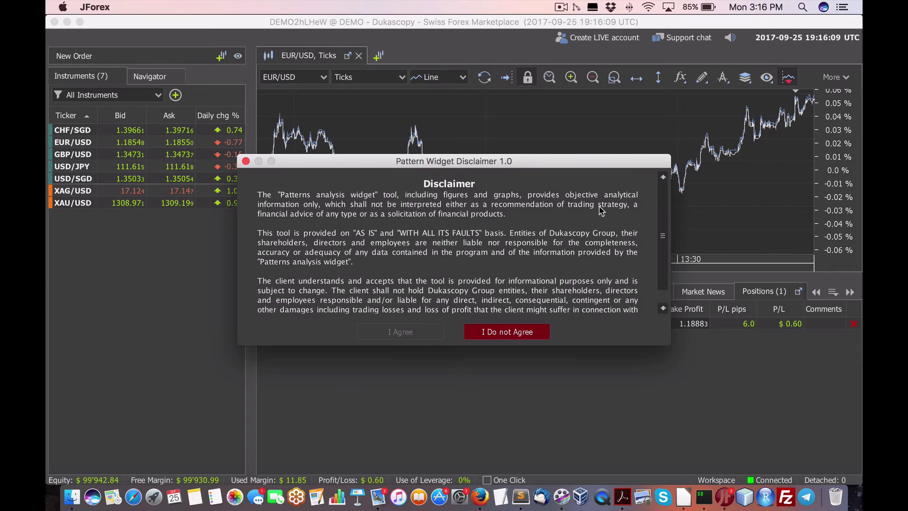
key("Escape")
scroll(425, 170, "right", 10)
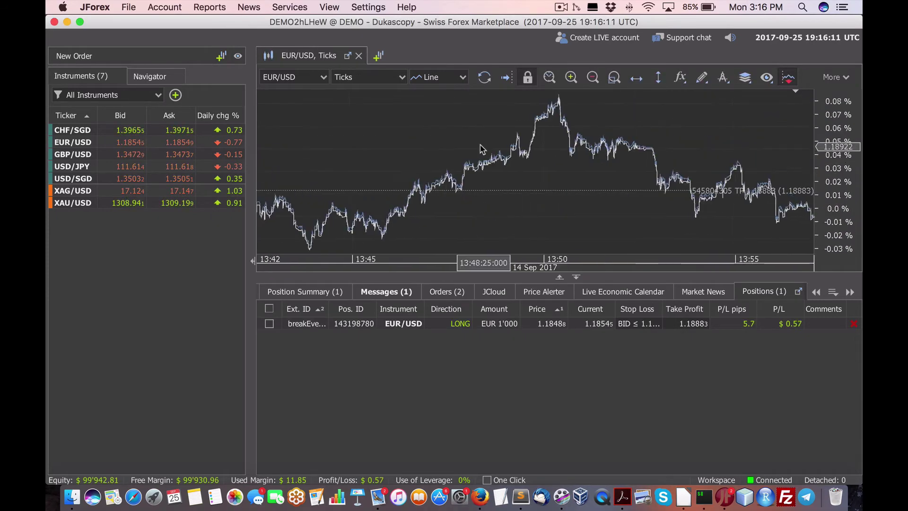
scroll(482, 146, "right", 1)
scroll(582, 170, "right", 1)
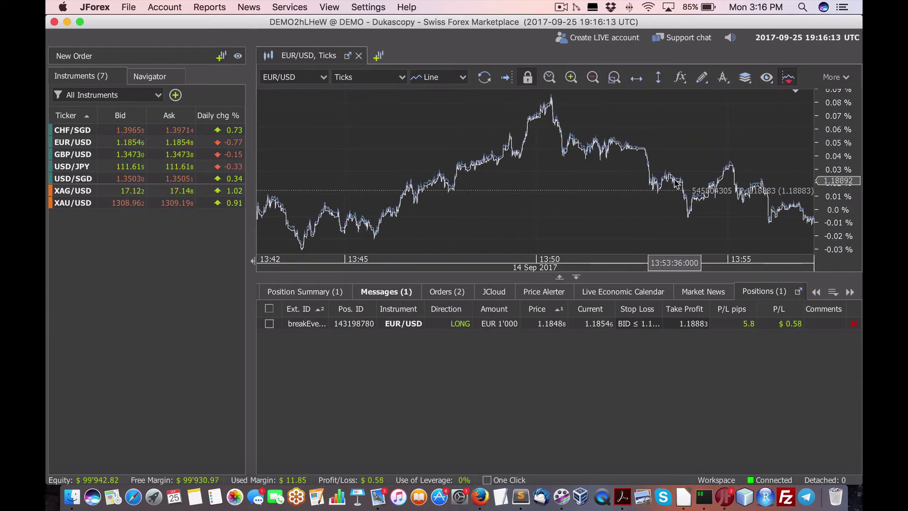
left_click(404, 77)
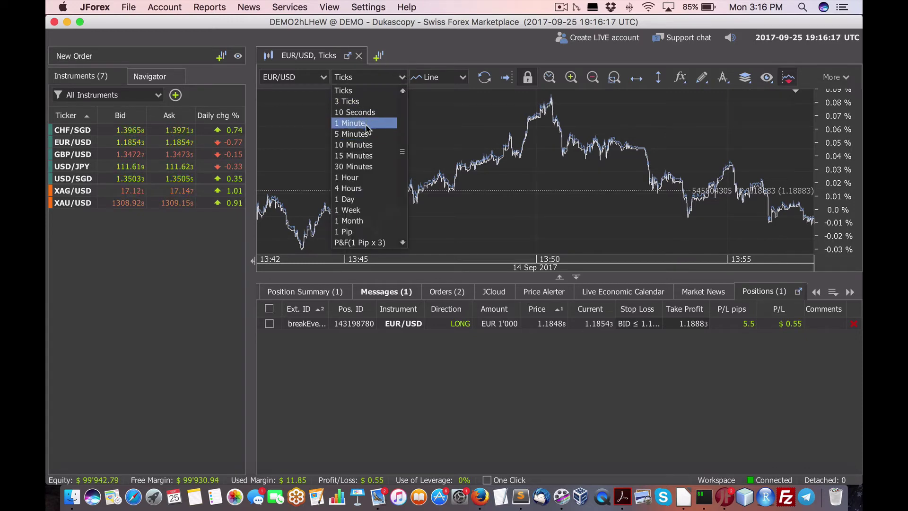
left_click(359, 112)
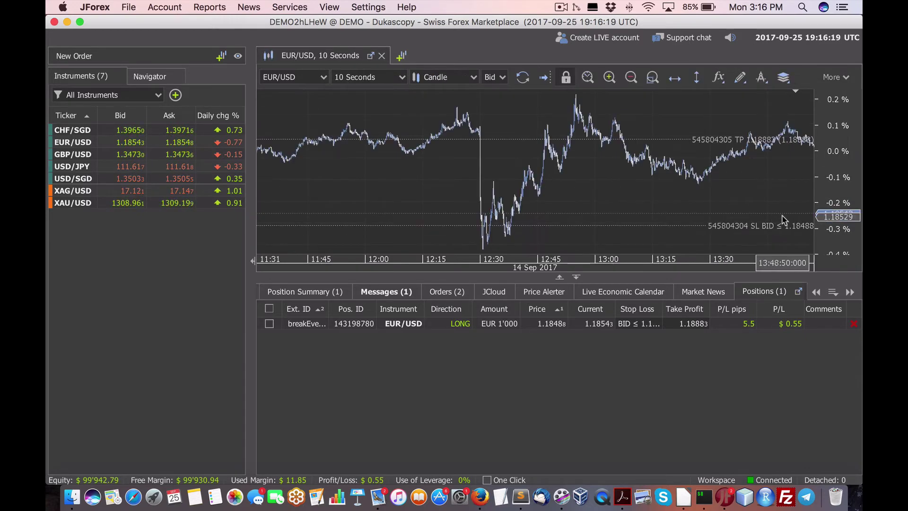
- Scroll the 10-second chart forward to about 11:38–14:00 on 15 Sep 2017
scroll(598, 217, "right", 10)
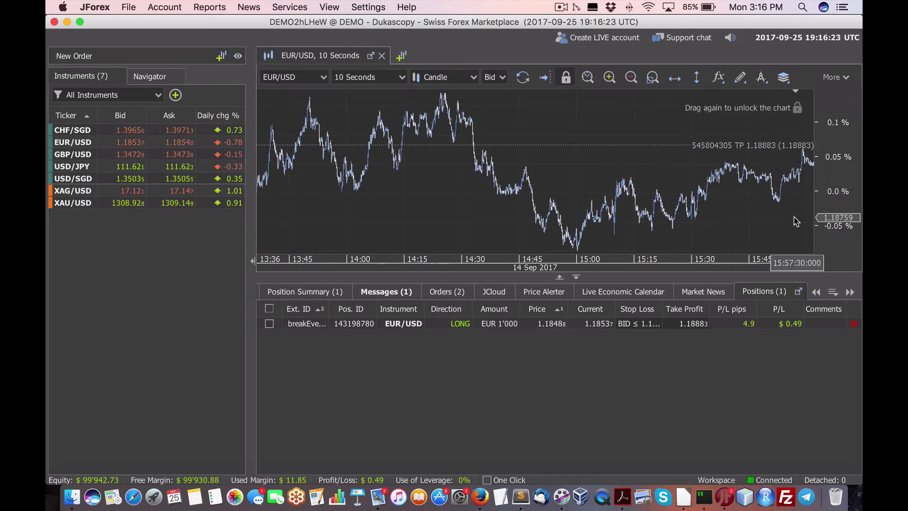
left_click_drag(796, 216, 560, 213)
scroll(690, 216, "right", 15)
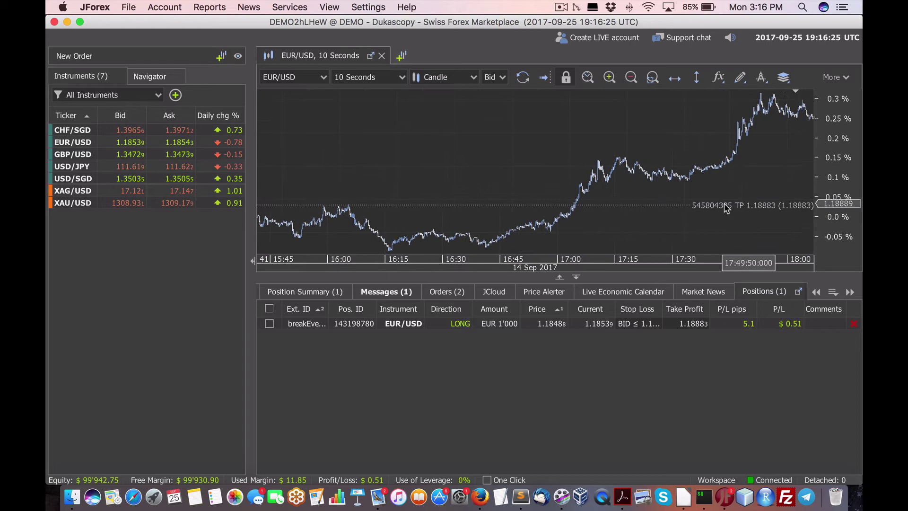
scroll(737, 210, "right", 10)
right_click(776, 197)
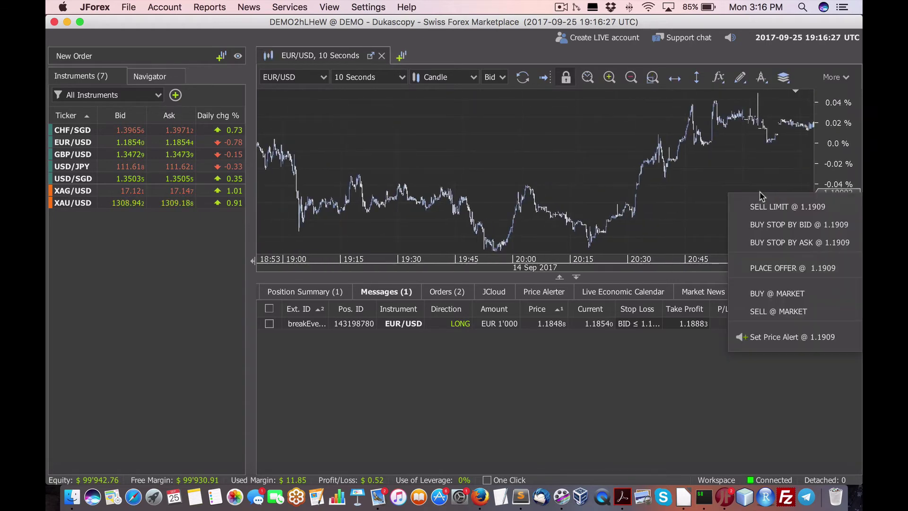
scroll(471, 210, "right", 15)
key("Escape")
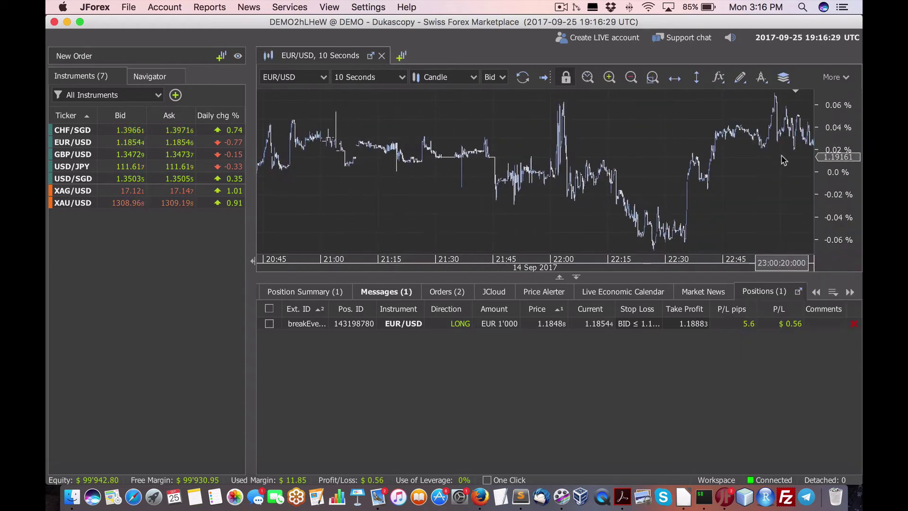
scroll(410, 158, "right", 15)
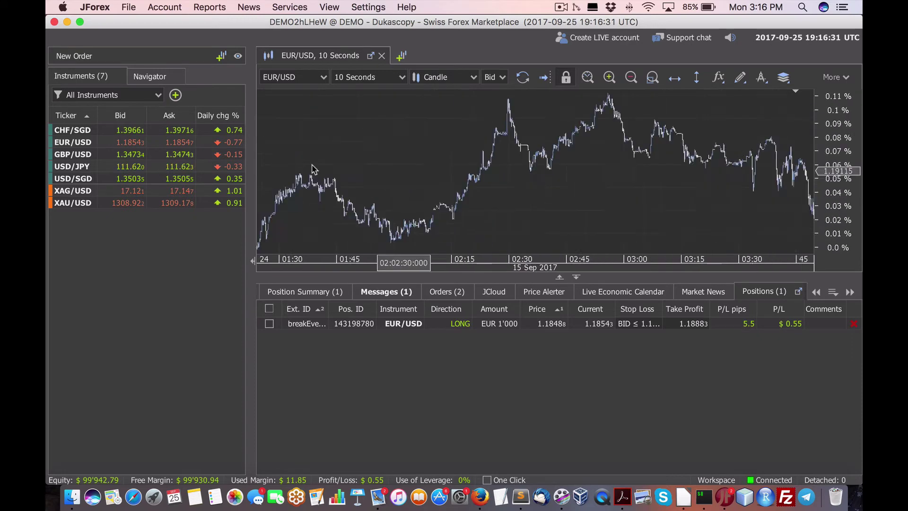
scroll(699, 163, "right", 15)
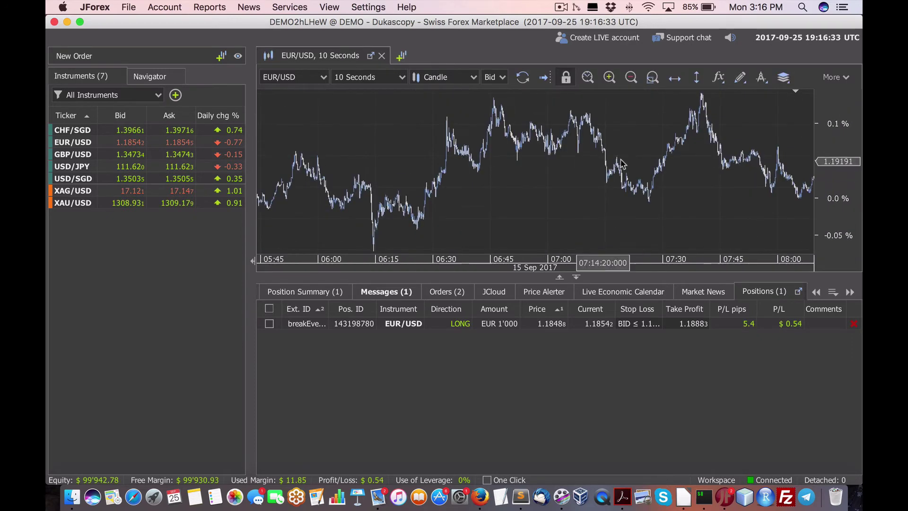
scroll(709, 180, "right", 10)
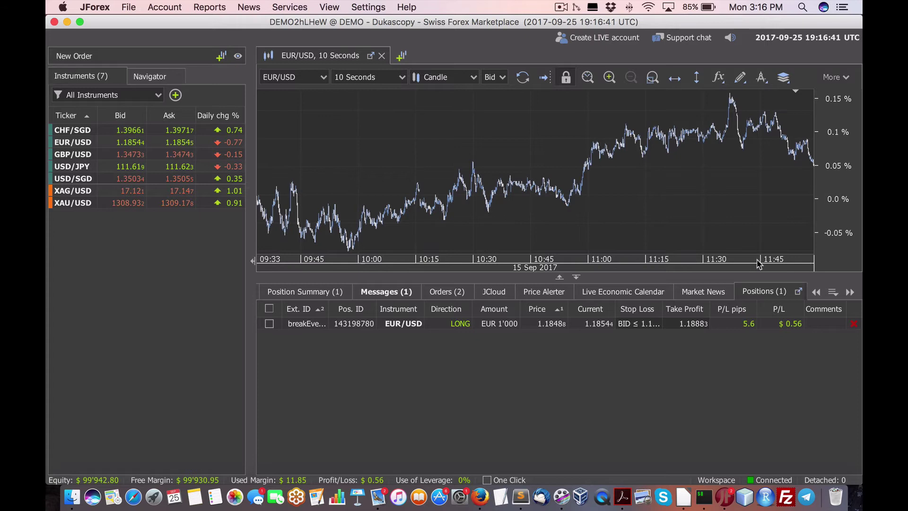
scroll(766, 259, "right", 5)
left_click(777, 7)
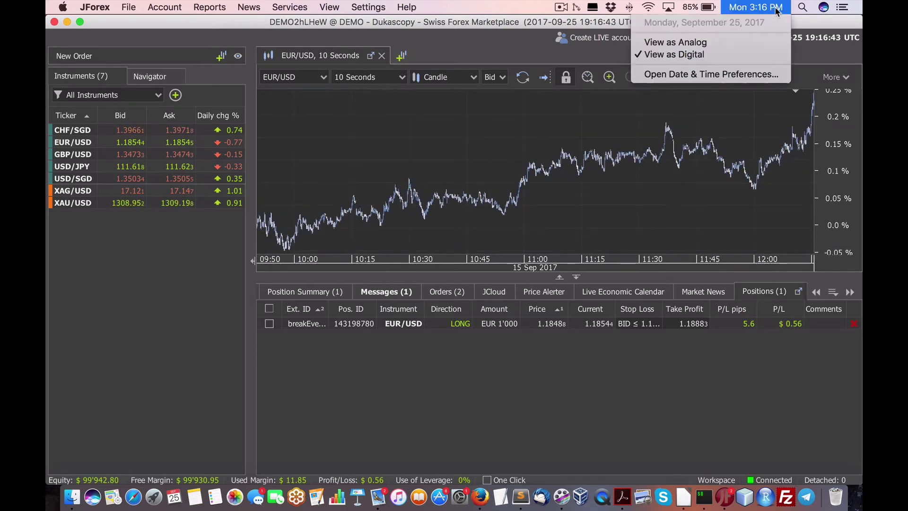
left_click(777, 7)
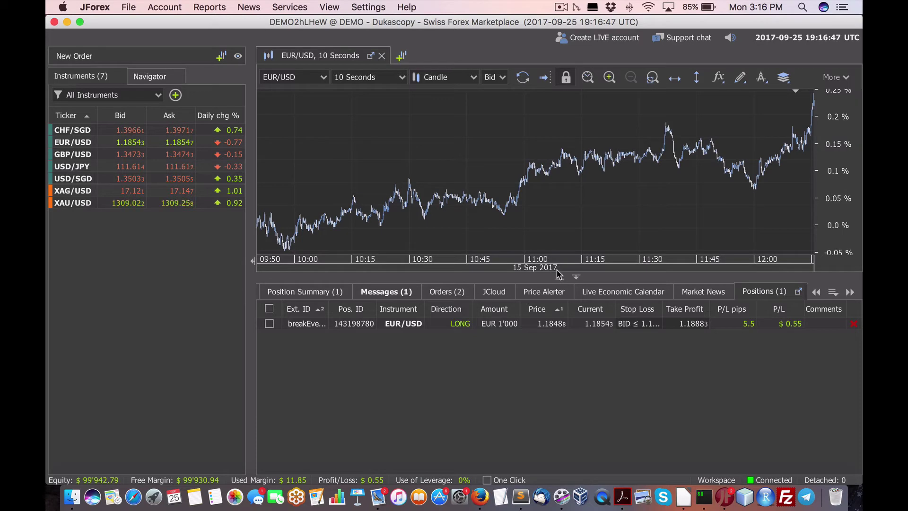
scroll(711, 211, "right", 10)
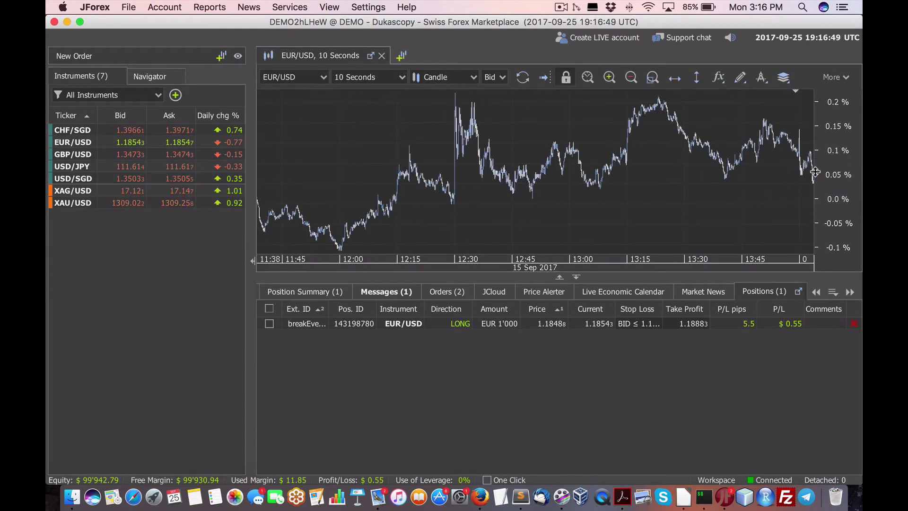
- Switch EUR/USD to daily, then 4-hour candles, and zoom in twice to late August–mid October
left_click(401, 77)
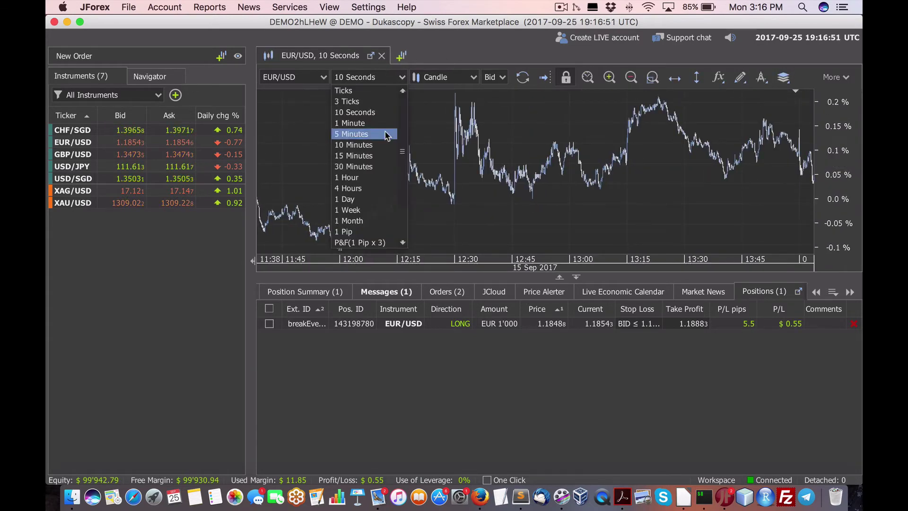
left_click(364, 199)
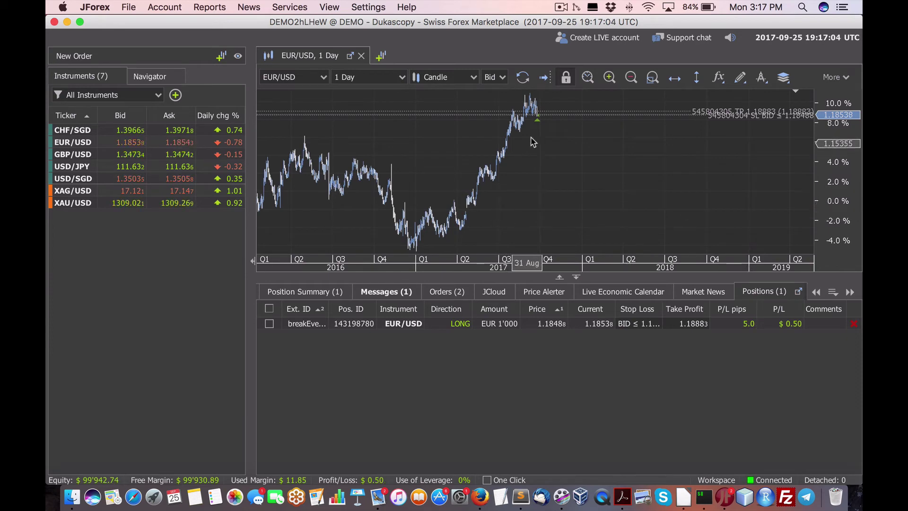
mouse_move(538, 124)
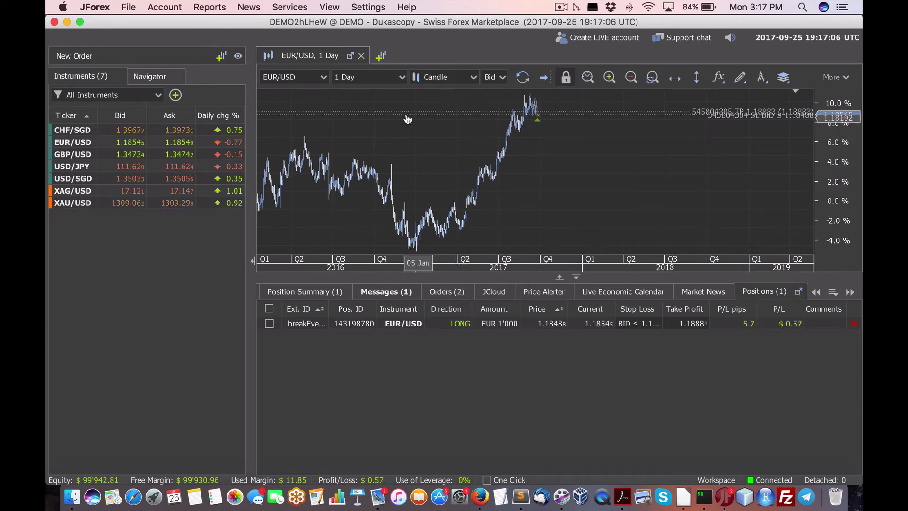
left_click(378, 77)
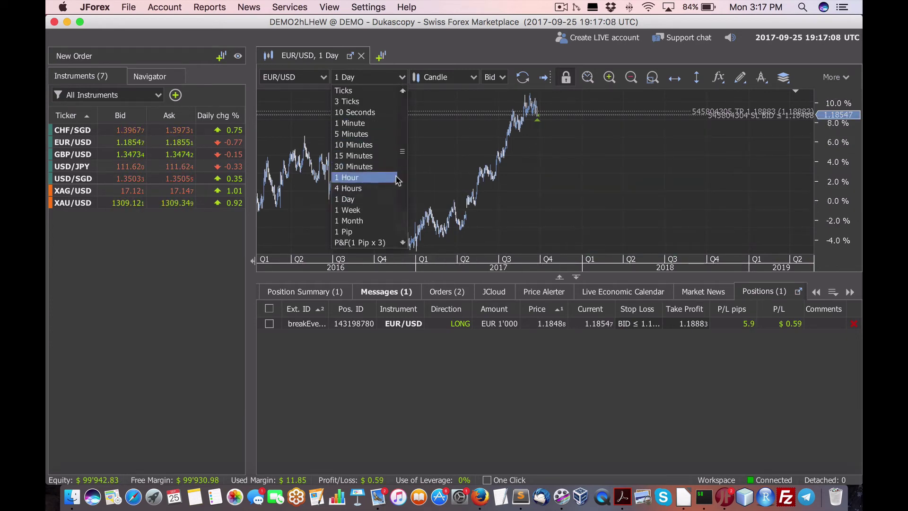
left_click(390, 188)
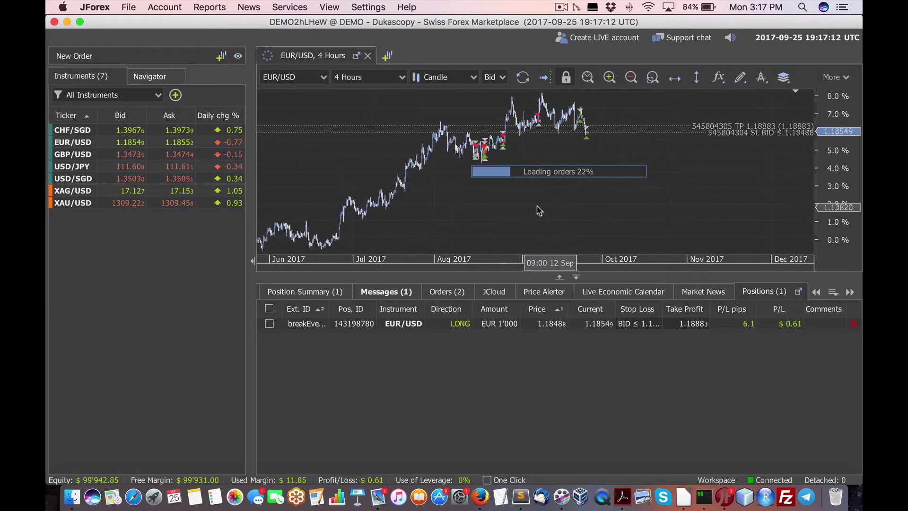
mouse_move(574, 139)
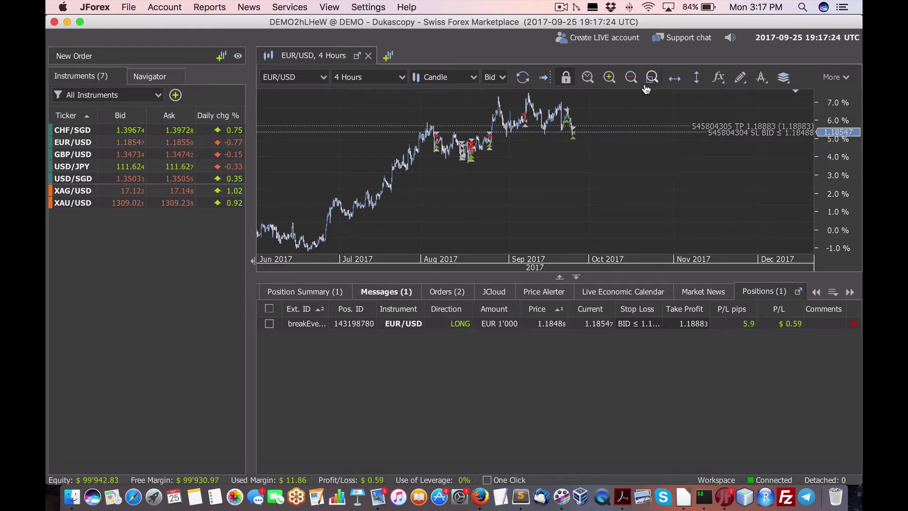
left_click(609, 78)
left_click(610, 79)
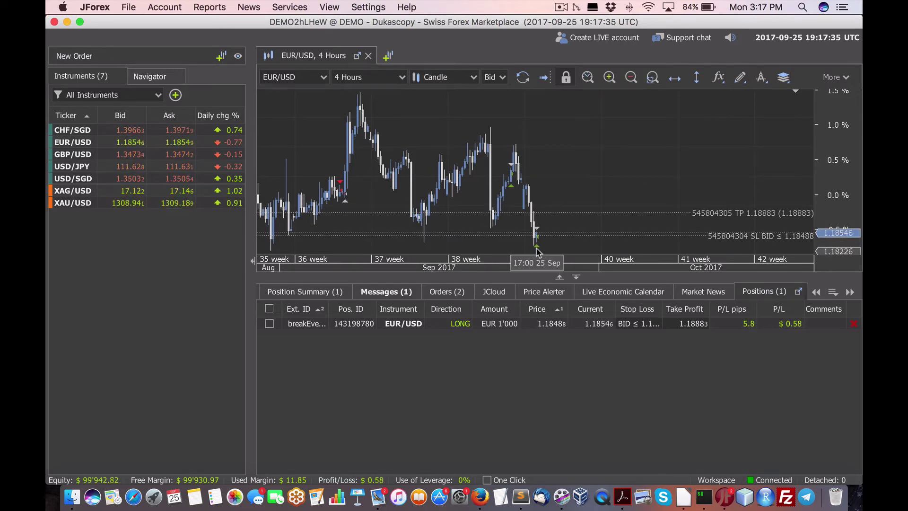
mouse_move(538, 251)
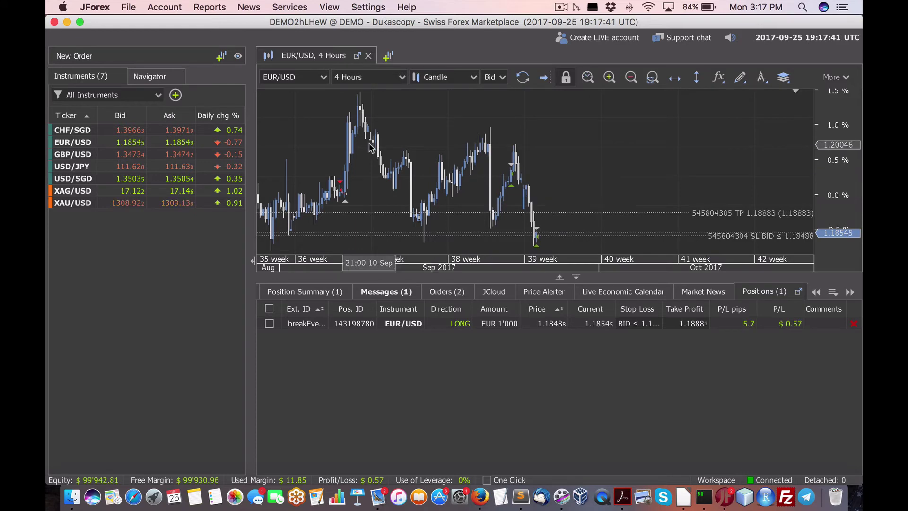
- Step EUR/USD through 10-minute, 1-minute and 10-second candles, then zoom twice onto the 19:10–19:25 bars
left_click(378, 83)
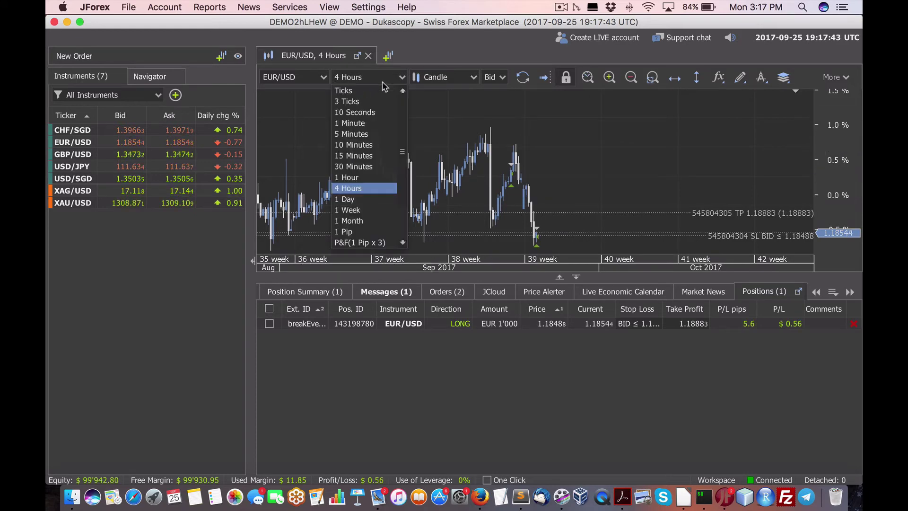
left_click(375, 147)
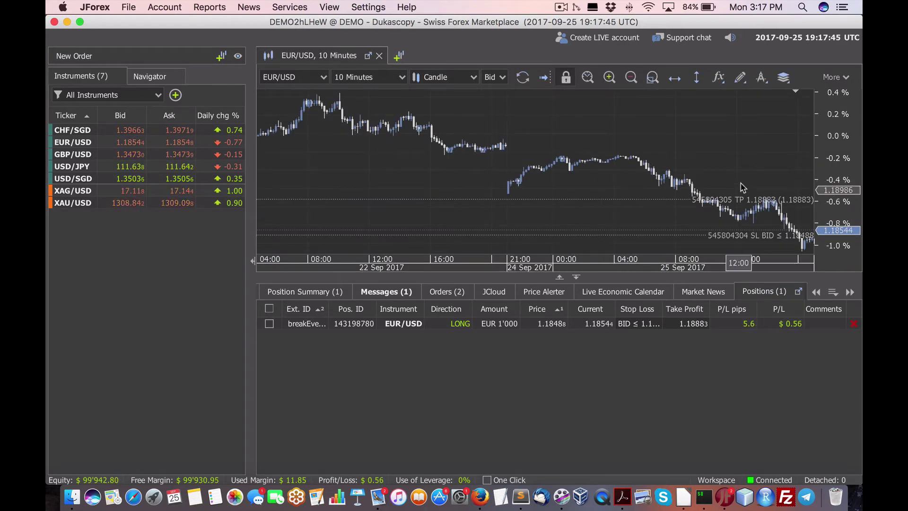
right_click(749, 174)
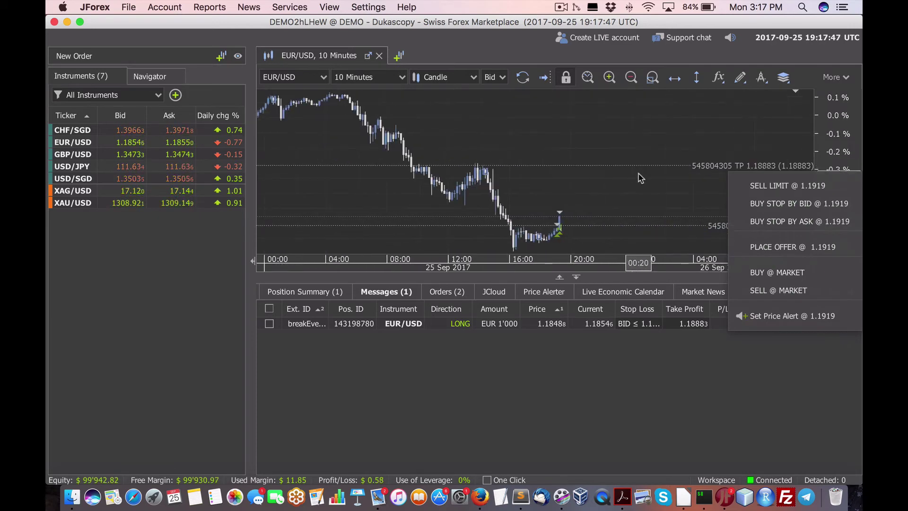
left_click(405, 83)
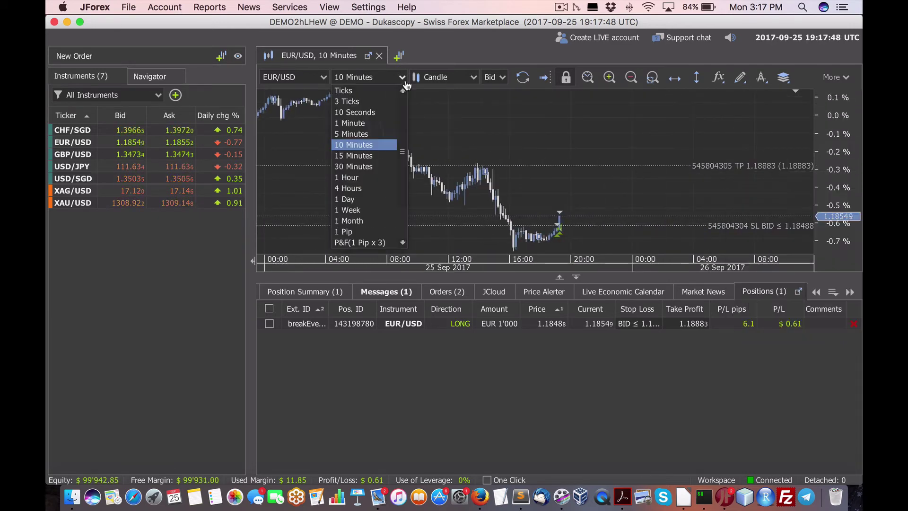
left_click(373, 123)
right_click(633, 154)
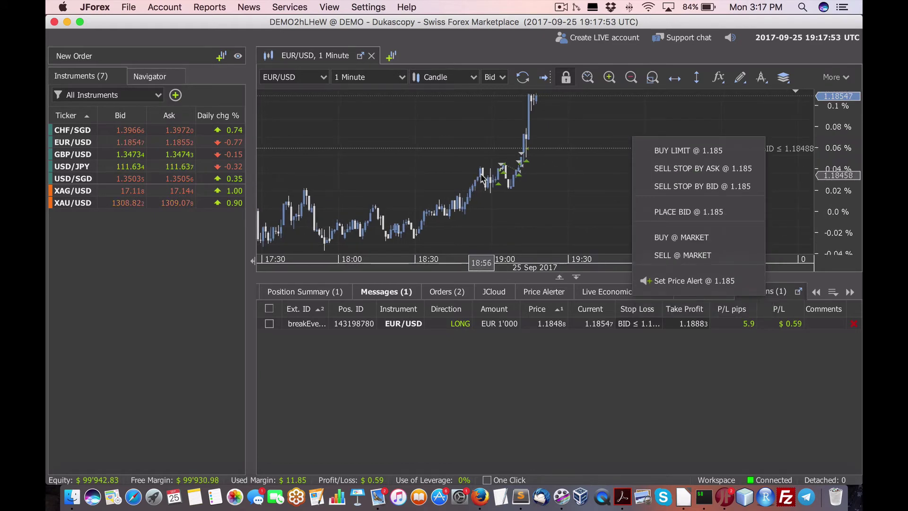
left_click(376, 78)
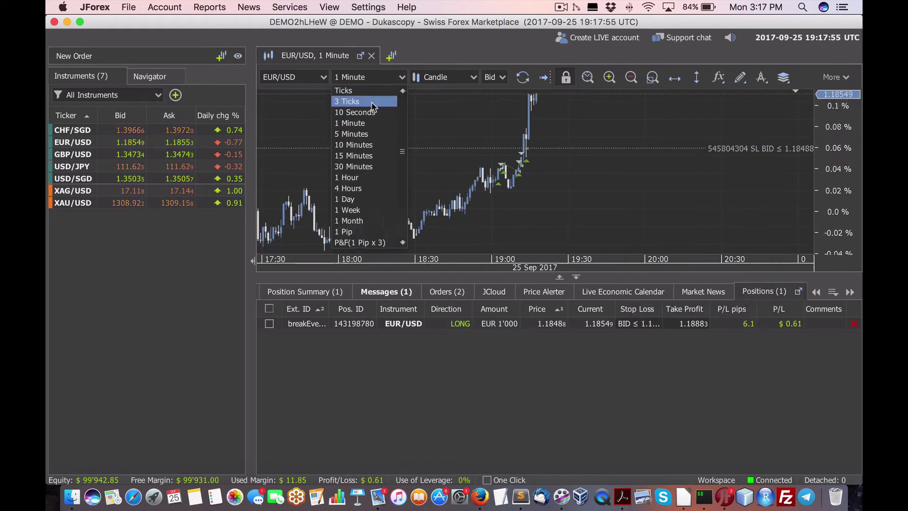
left_click(373, 111)
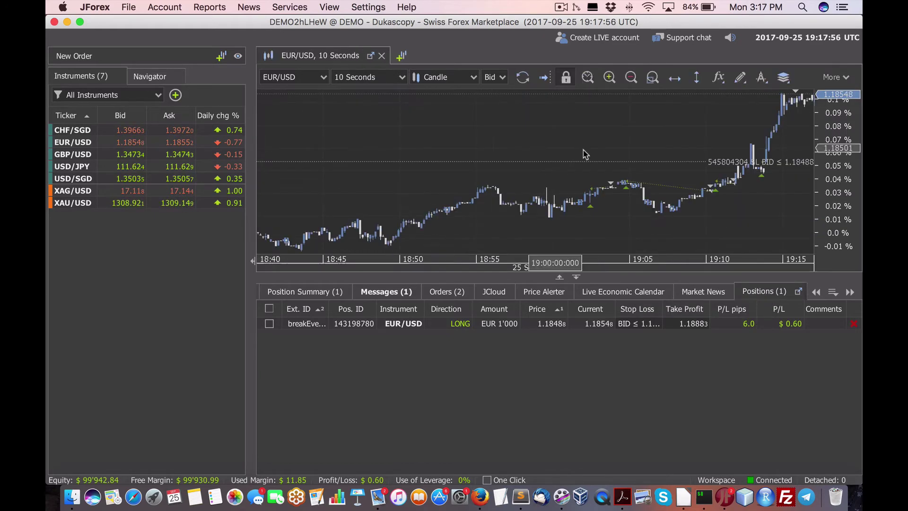
right_click(630, 151)
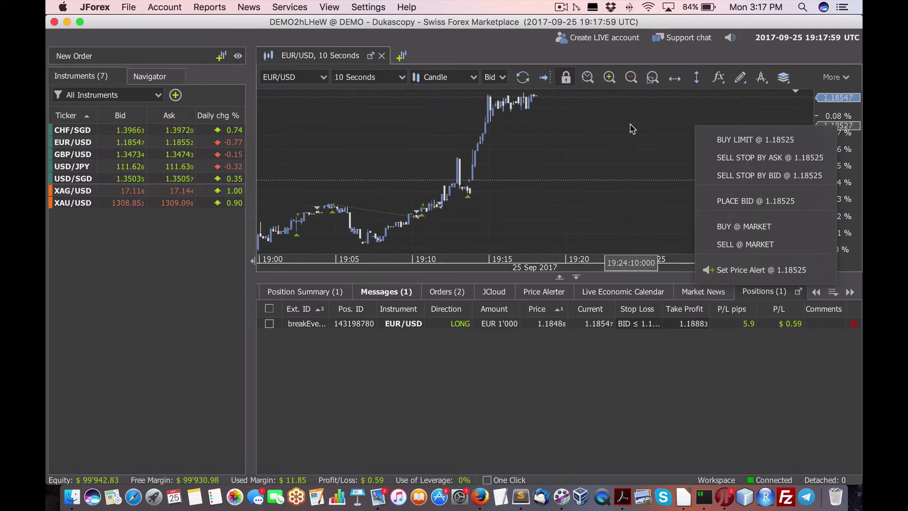
right_click(695, 126)
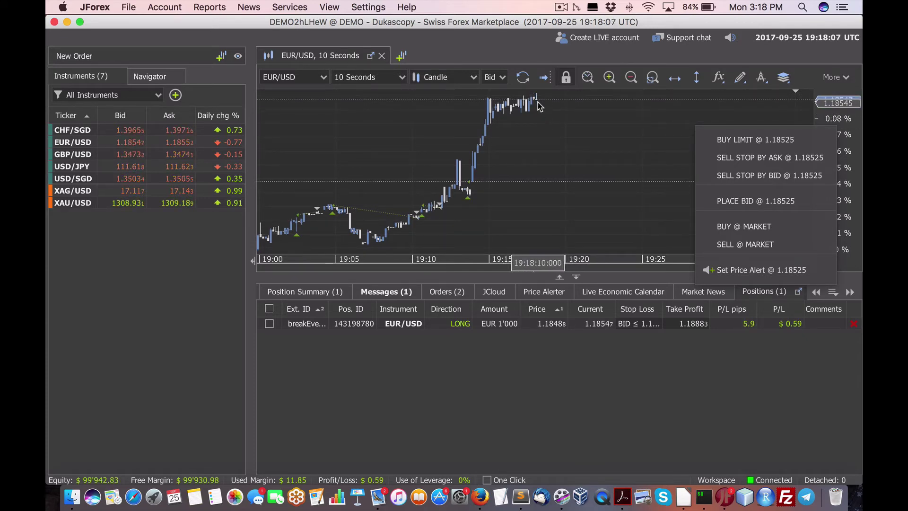
left_click(605, 78)
left_click(606, 79)
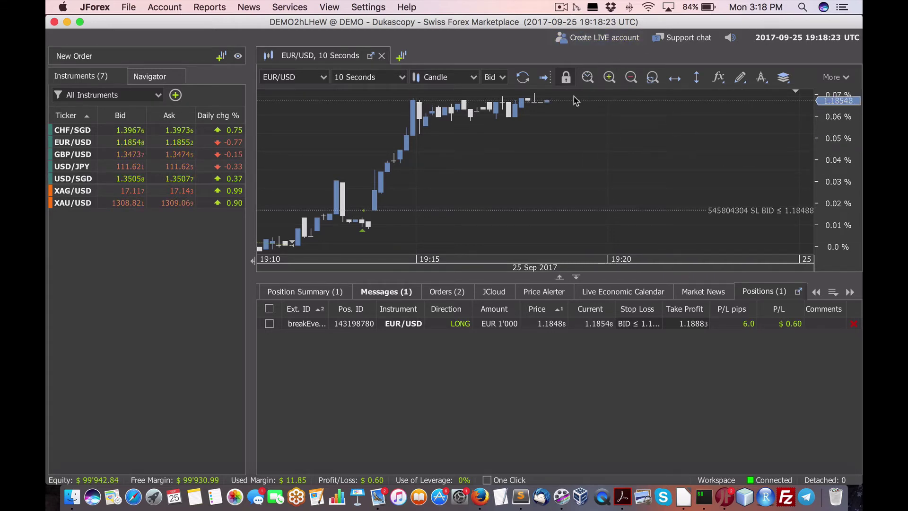
left_click(485, 488)
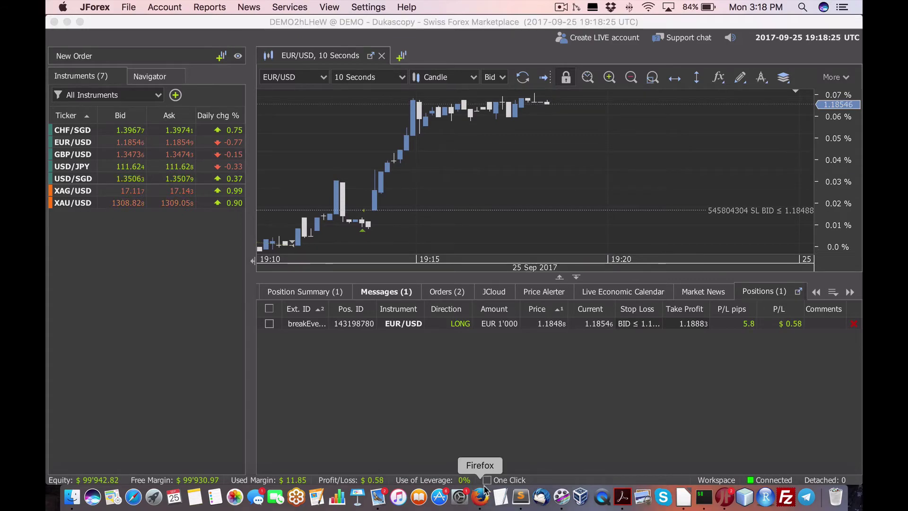
scroll(366, 262, "down", 15)
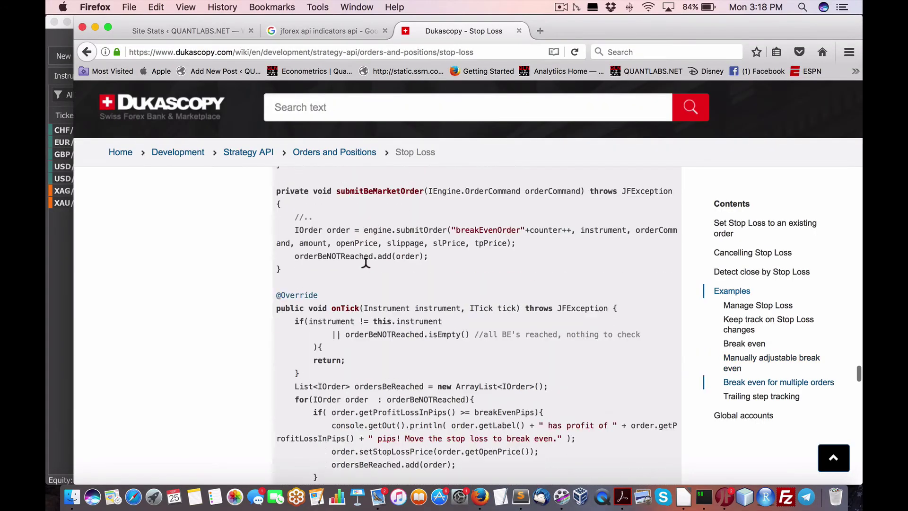
scroll(366, 263, "up", 10)
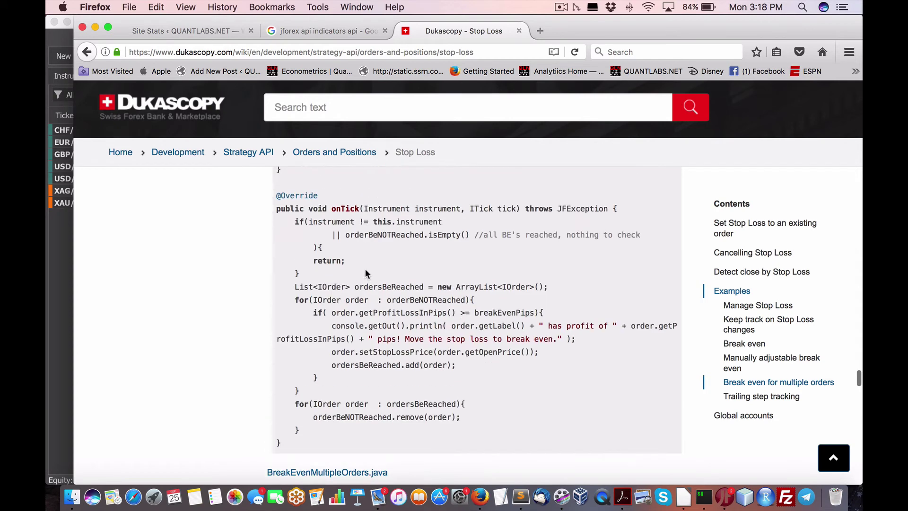
left_click(738, 504)
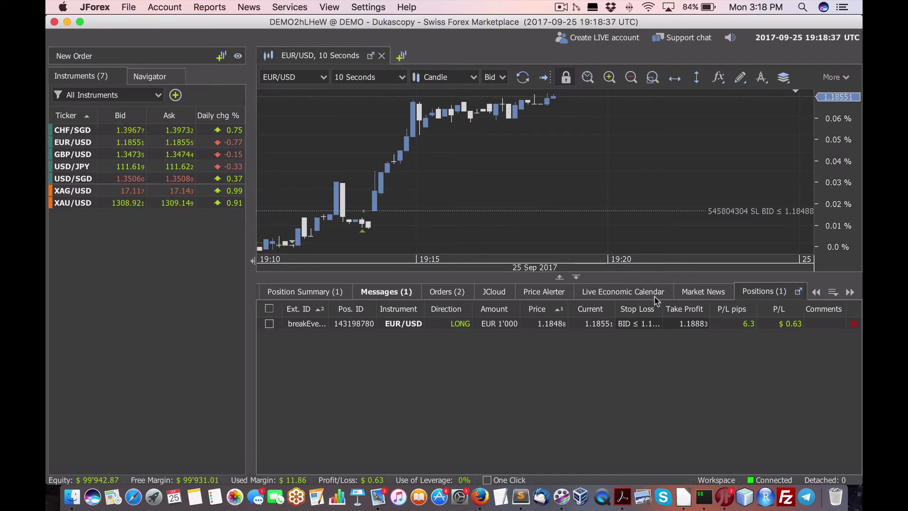
- Review the message log and position summary, then stop BreakEven from the Strategies list
left_click(403, 297)
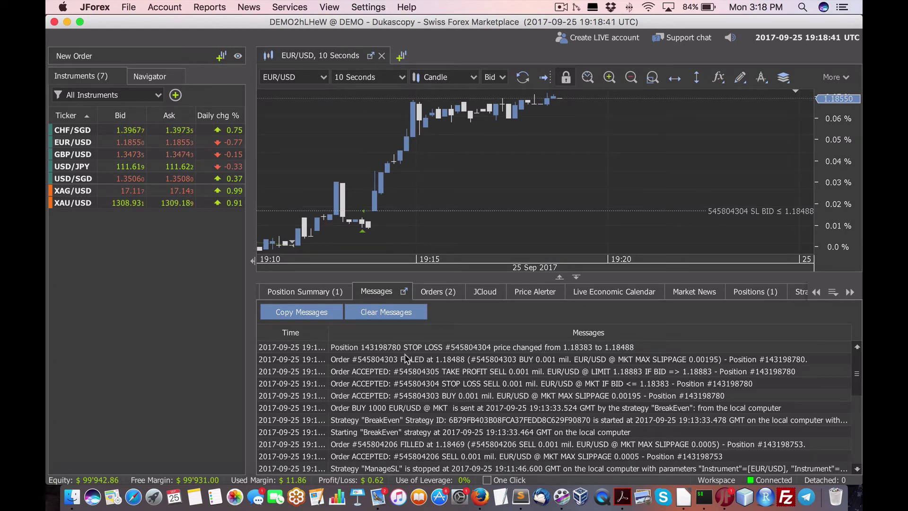
left_click(318, 295)
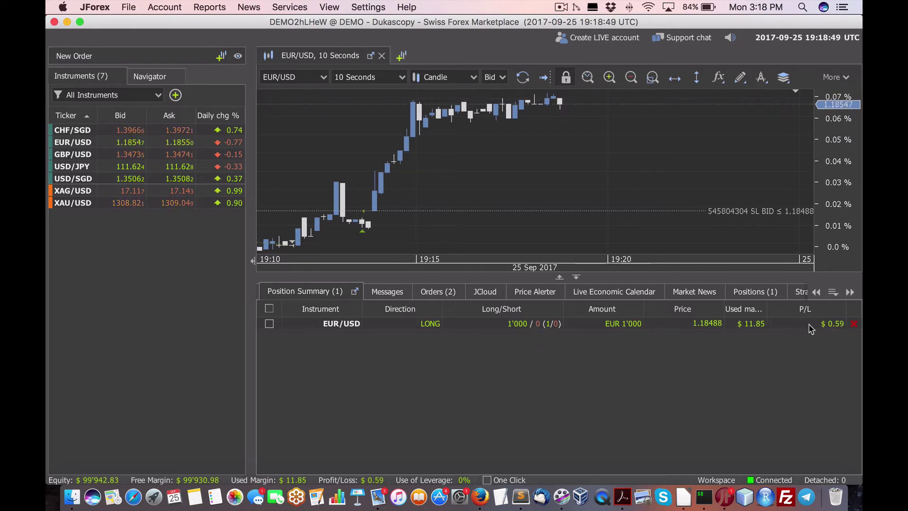
scroll(565, 297, "right", 1)
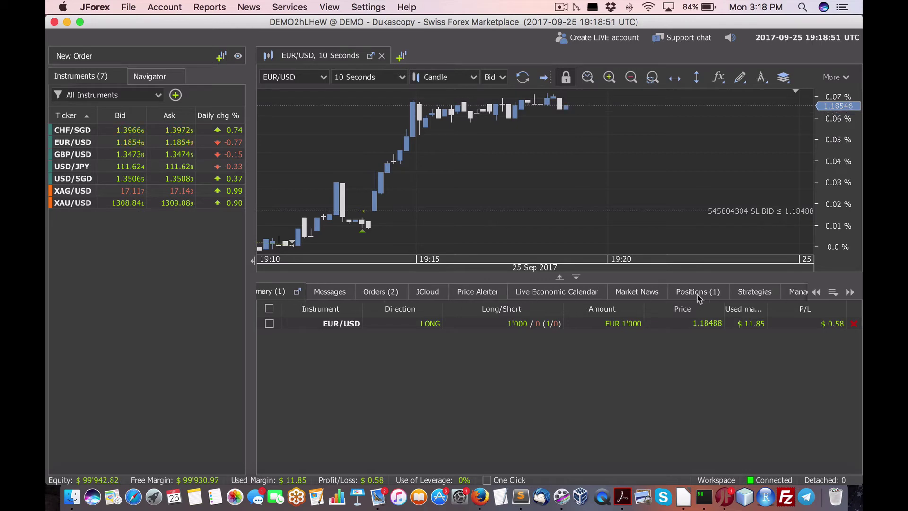
left_click(756, 292)
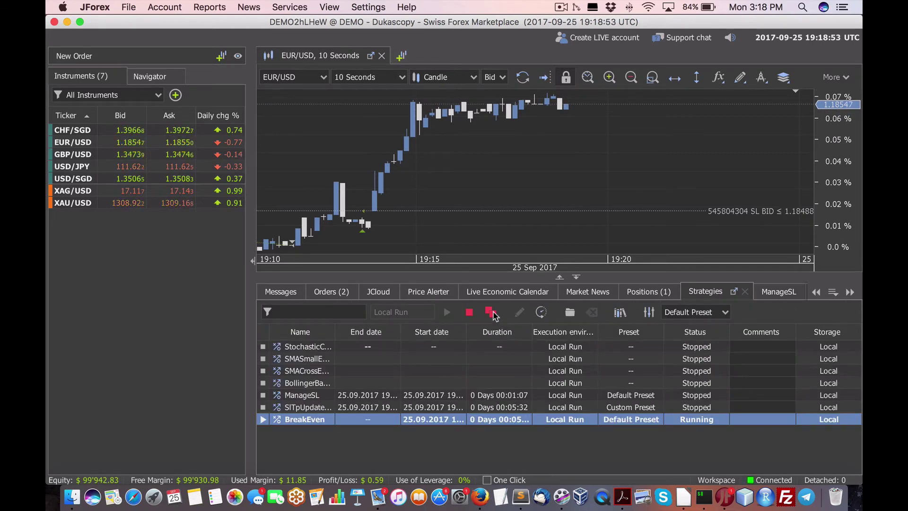
left_click(469, 312)
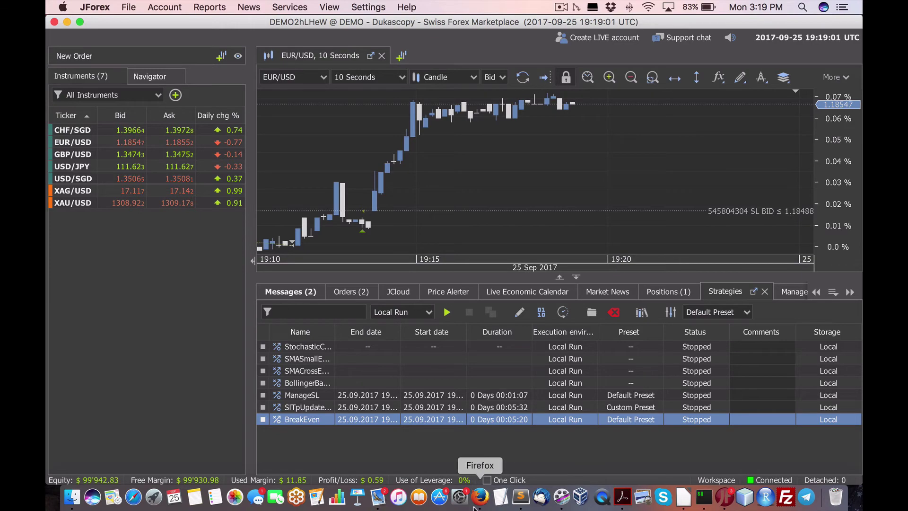
- Read the Stop Loss wiki down to the Trailing step tracking example, then return to JForex
left_click(480, 497)
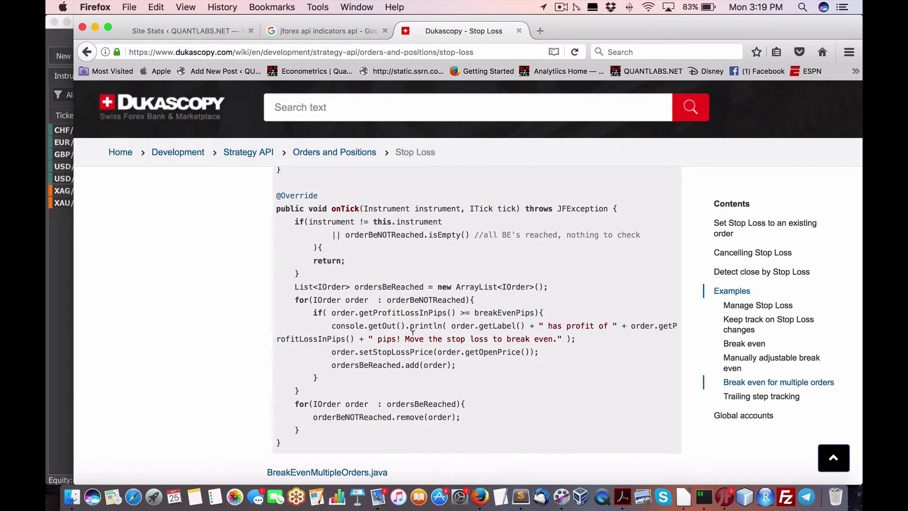
scroll(412, 332, "up", 12)
scroll(413, 334, "down", 5)
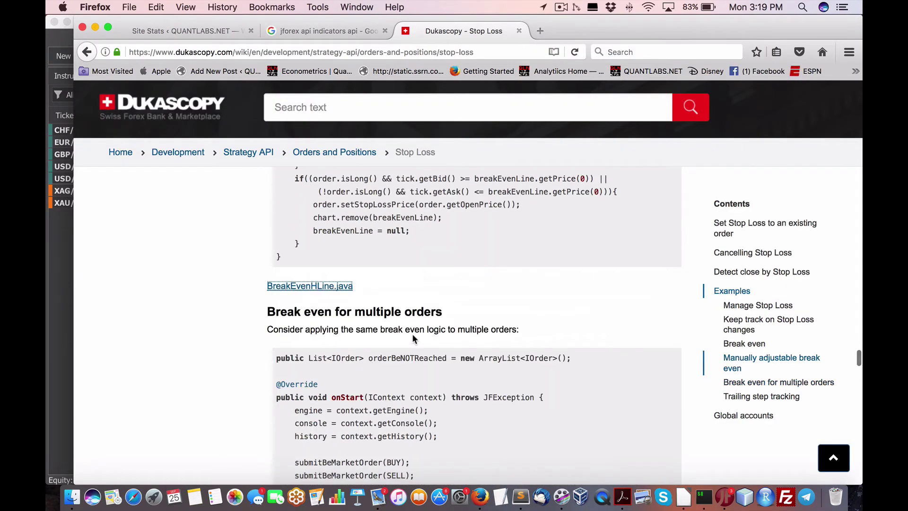
scroll(271, 295, "down", 10)
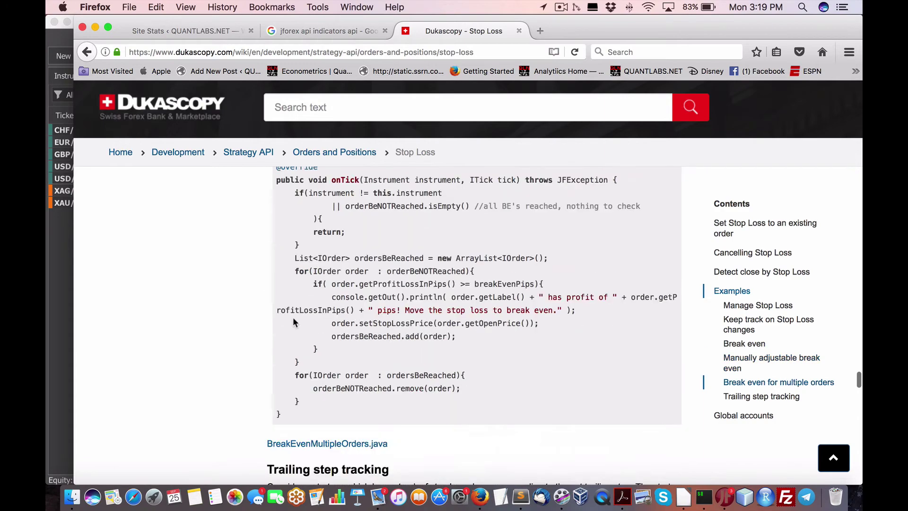
scroll(294, 321, "up", 10)
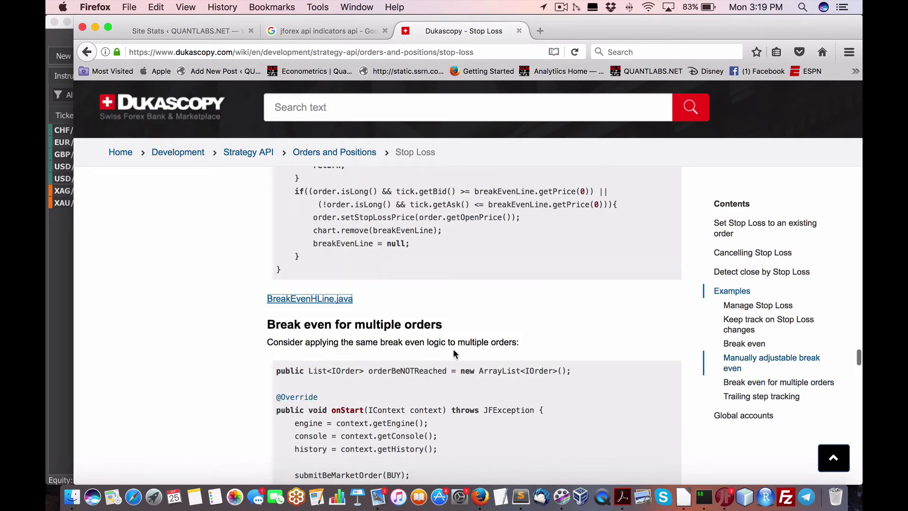
scroll(503, 353, "down", 10)
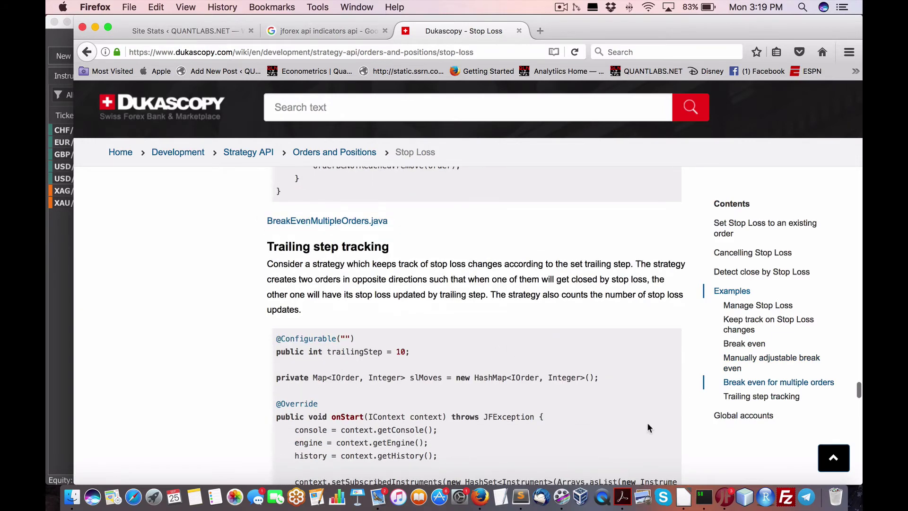
left_click(730, 494)
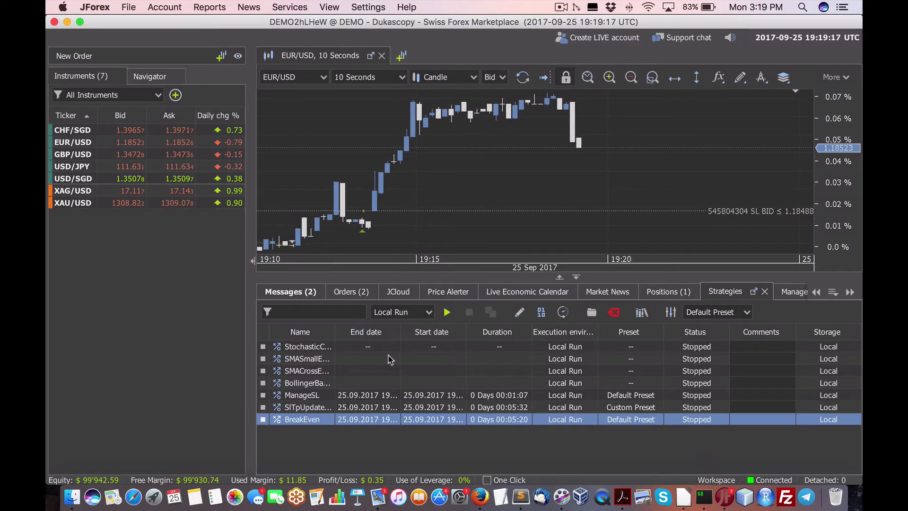
- Load BreakEvenMultipleOrders.java as a strategy and run it with its default parameters
left_click(590, 313)
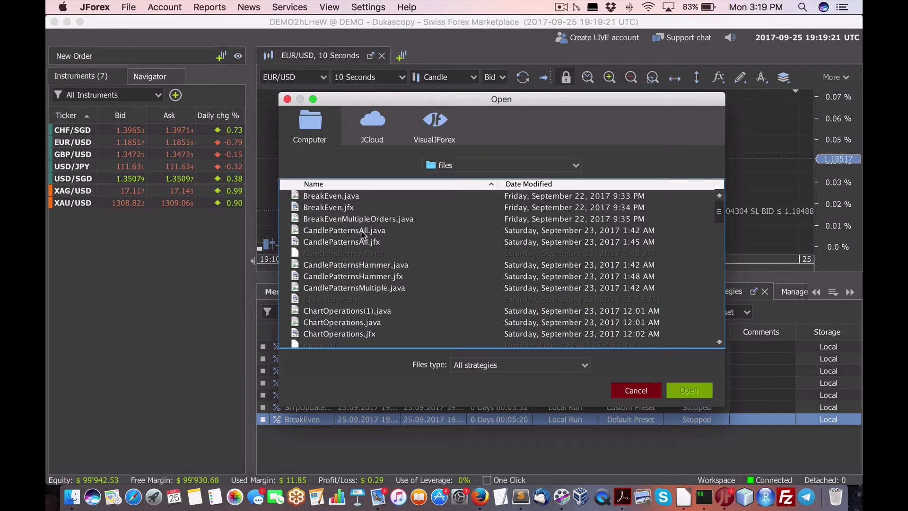
left_click(674, 390)
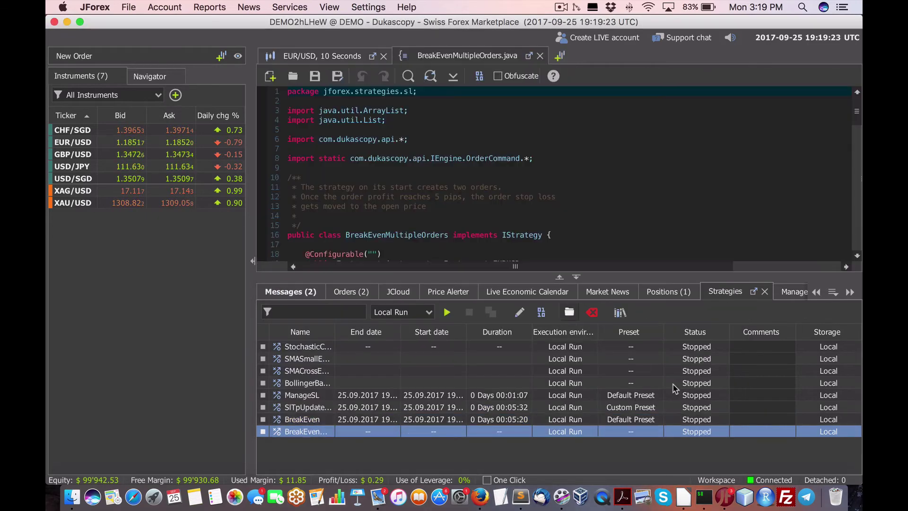
left_click(539, 56)
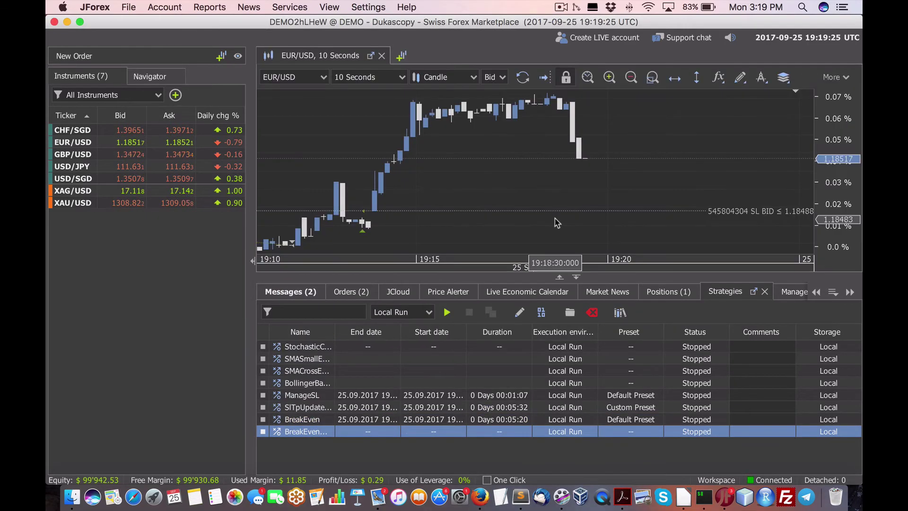
left_click(447, 312)
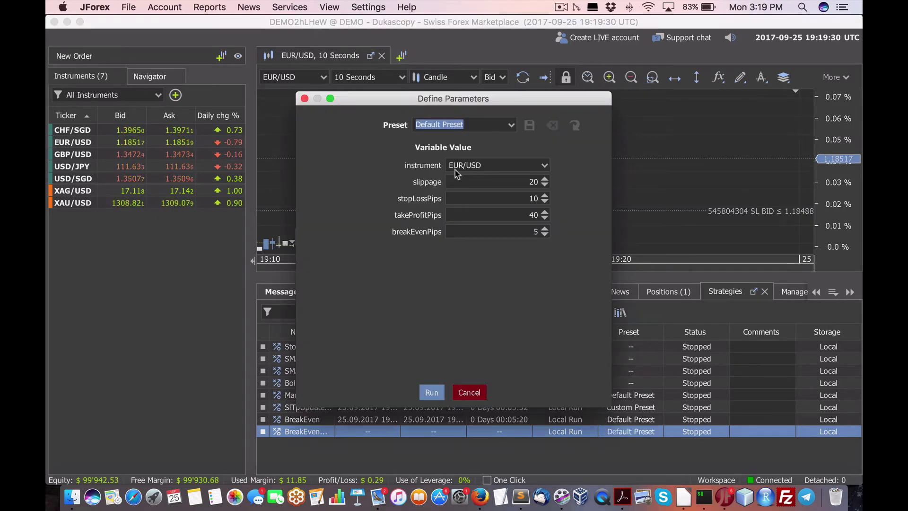
left_click(432, 392)
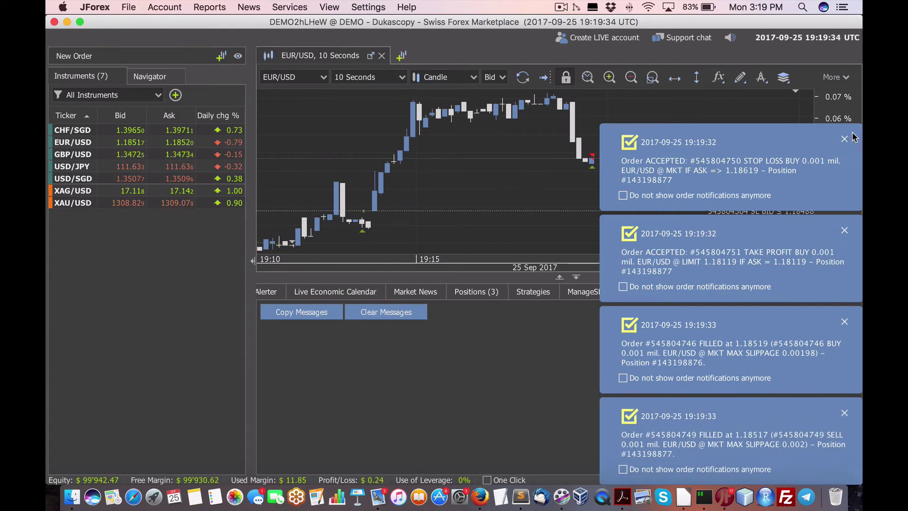
- Dismiss the four stop-loss, take-profit and order-fill notifications
left_click(845, 139)
left_click(845, 230)
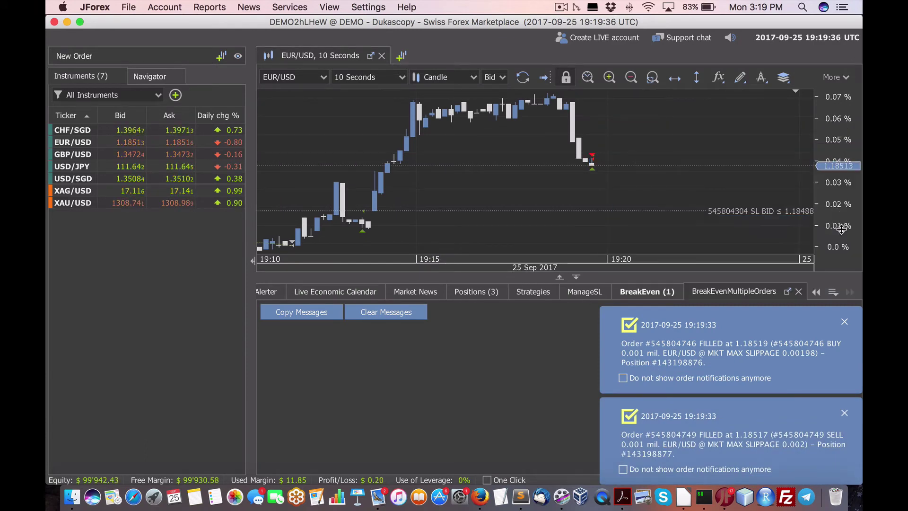
left_click(844, 326)
left_click(845, 413)
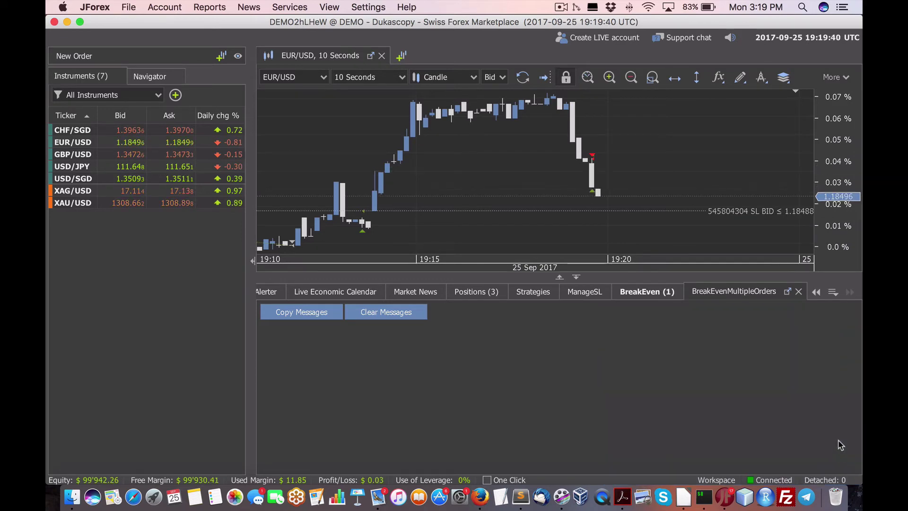
- Check the positions and the BreakEven strategy logs, ending on the Live Economic Calendar
left_click(477, 292)
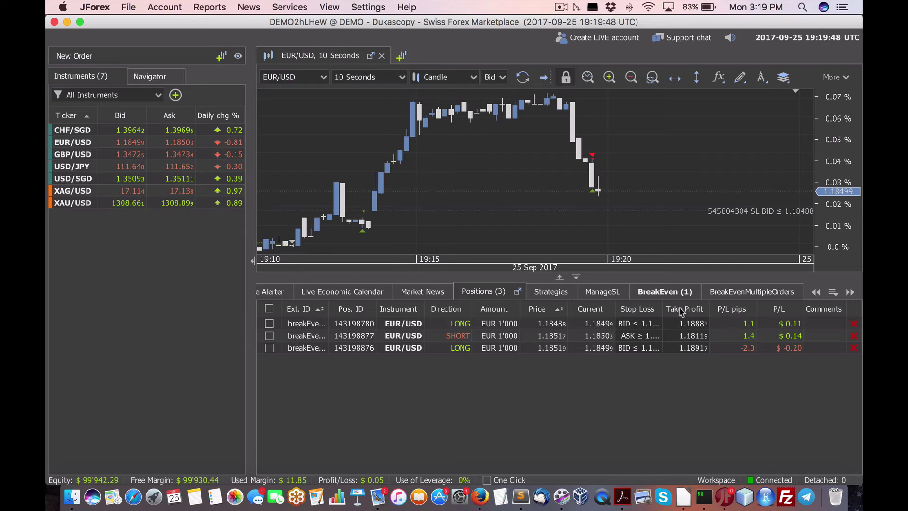
left_click(664, 293)
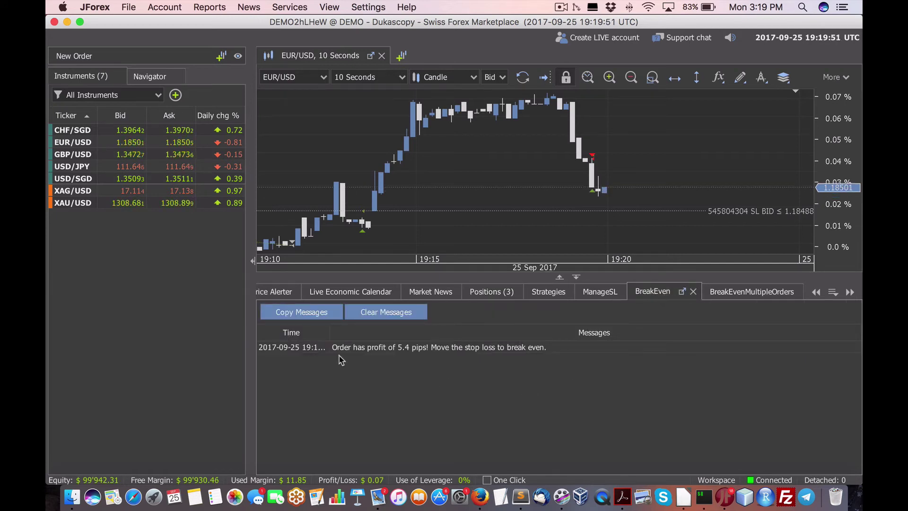
left_click(794, 292)
left_click(658, 293)
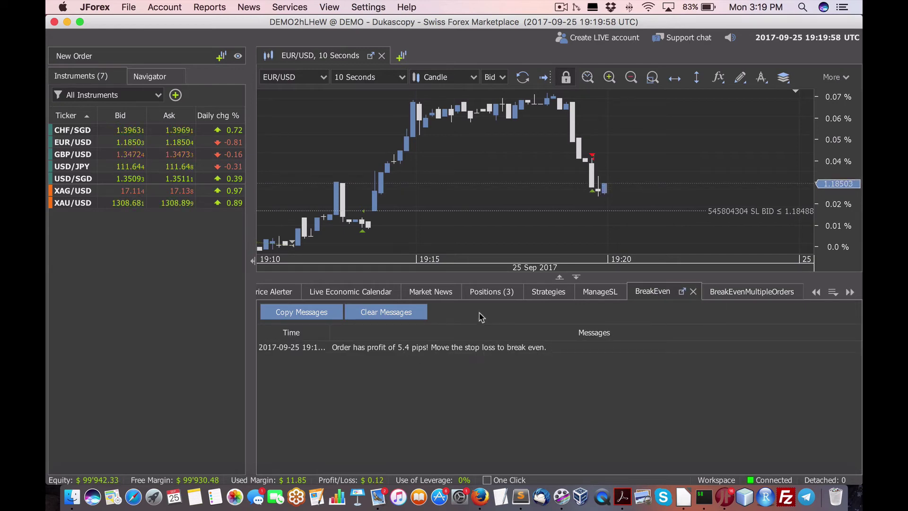
left_click(485, 292)
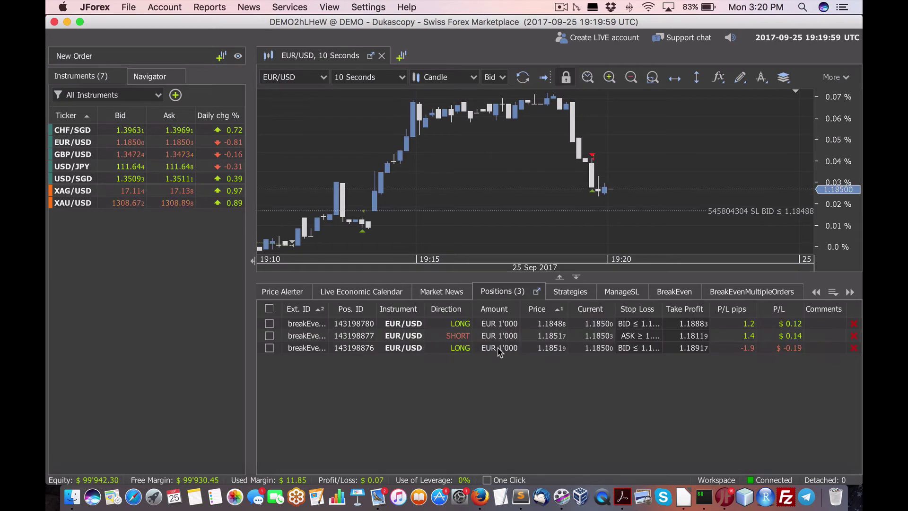
left_click(447, 292)
left_click(374, 296)
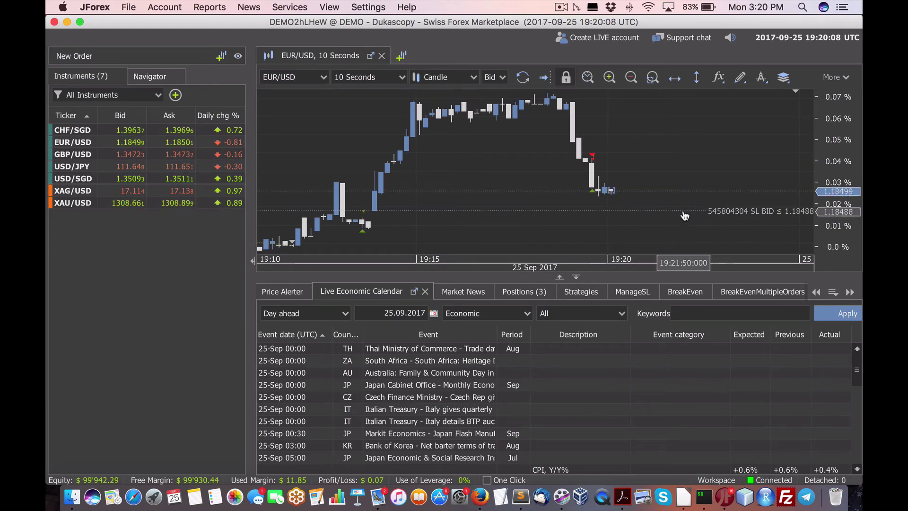
- Edit the EUR/USD stop loss at 1.18488 to use a 10-pip trailing step
right_click(655, 216)
right_click(656, 215)
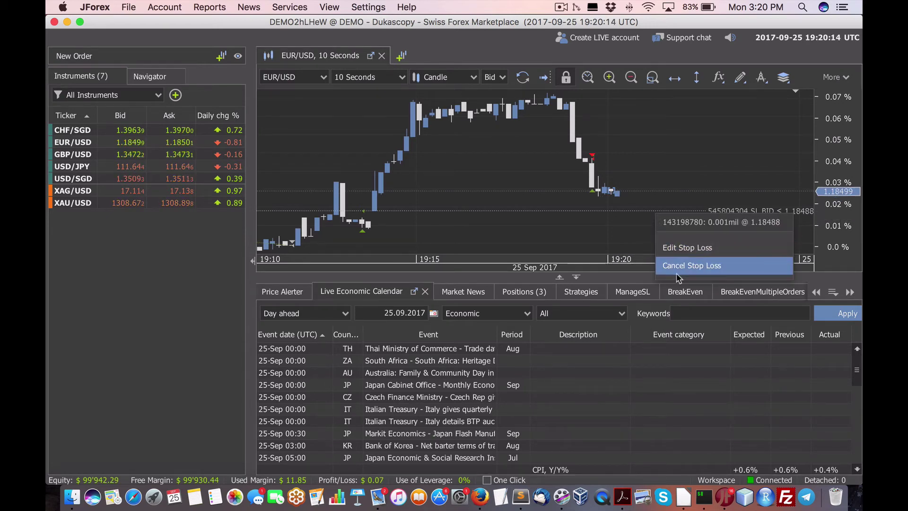
left_click(645, 203)
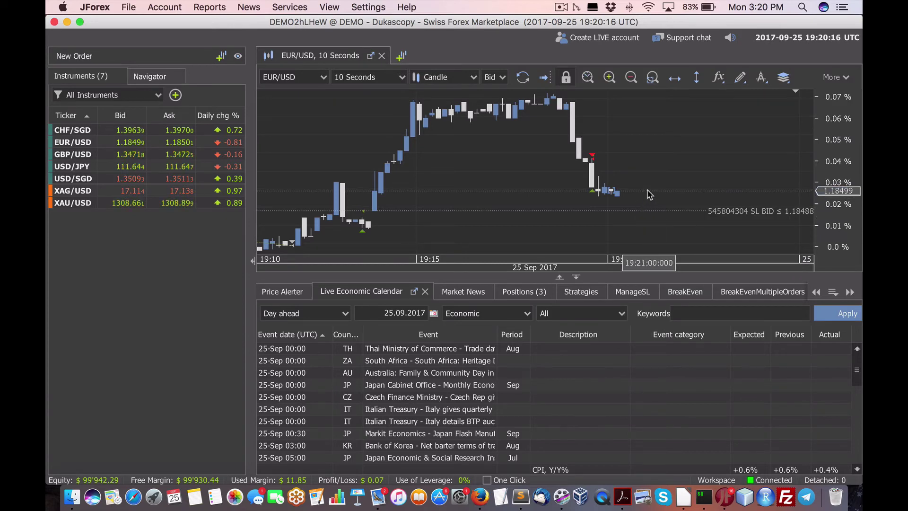
right_click(652, 192)
left_click(648, 192)
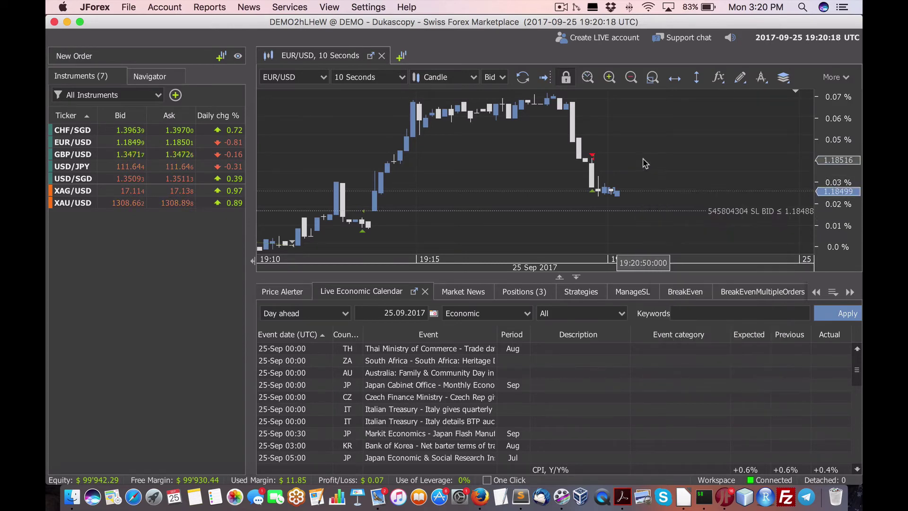
right_click(641, 211)
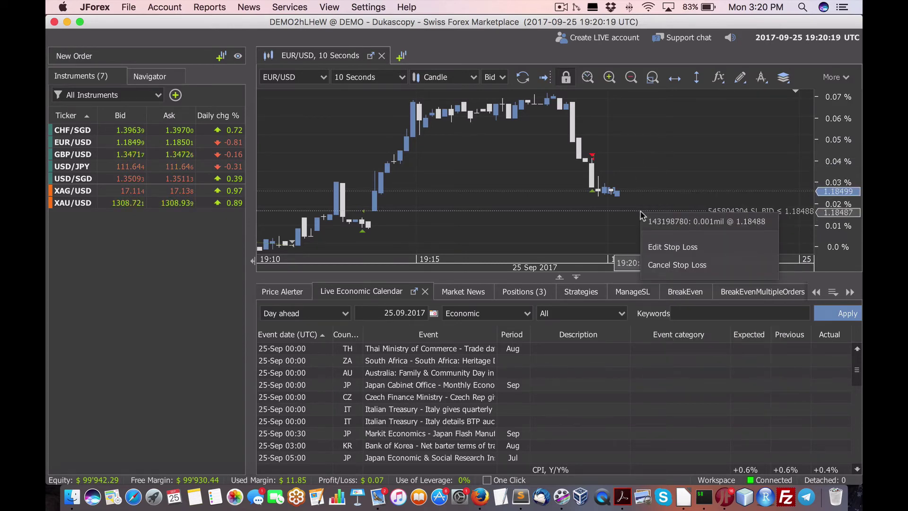
left_click(688, 247)
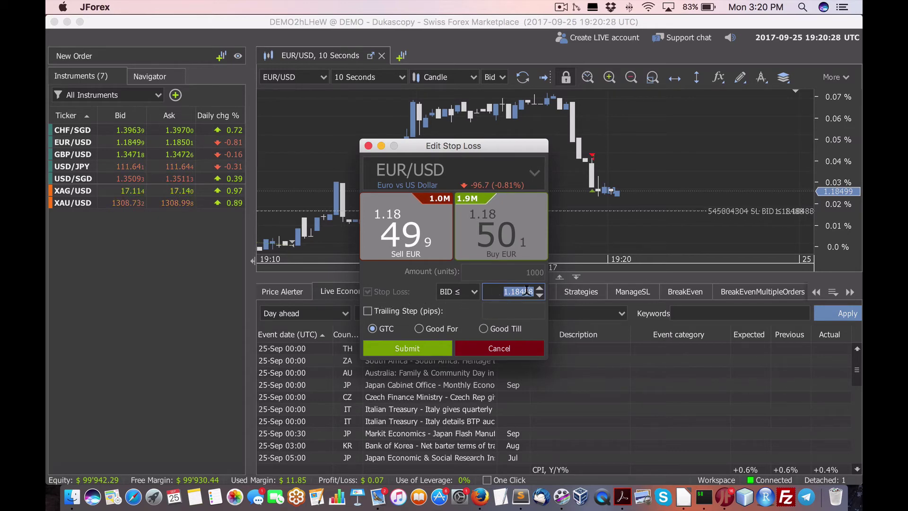
left_click(367, 312)
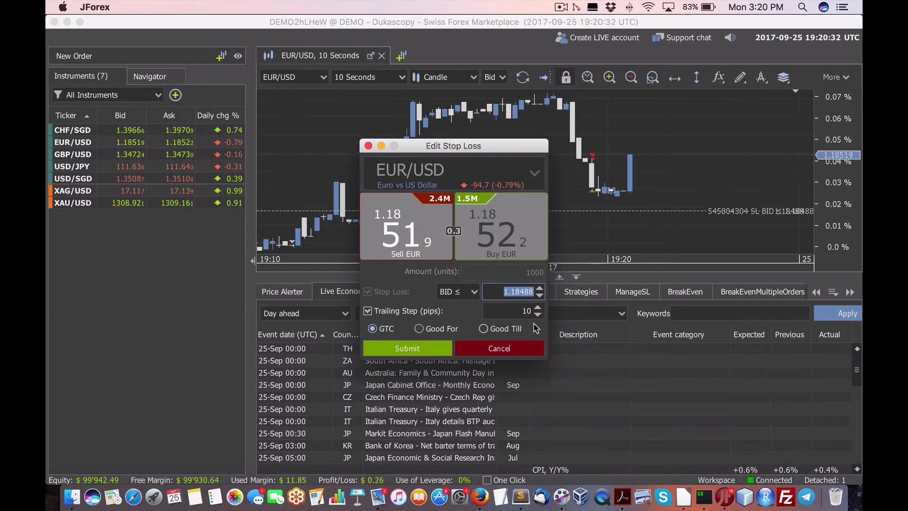
left_click(420, 351)
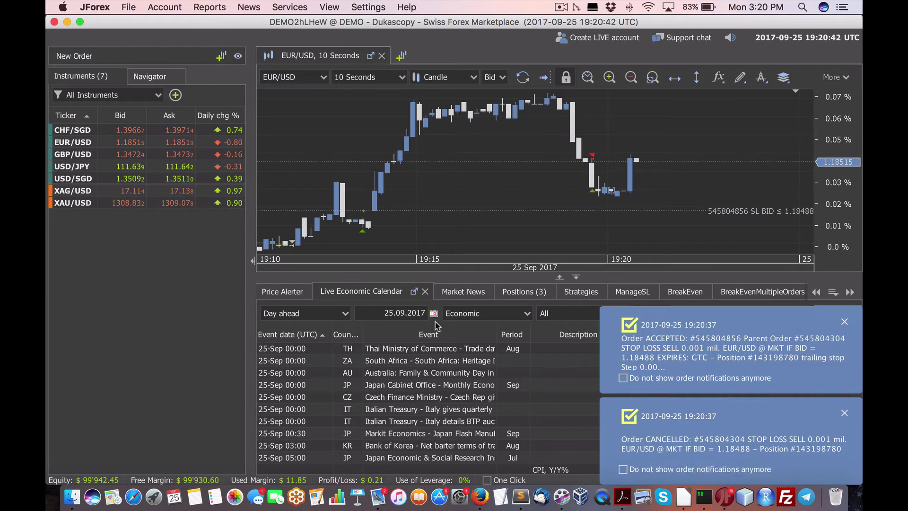
- Look through the news, positions, strategies and strategy message tabs
left_click(452, 291)
left_click(530, 291)
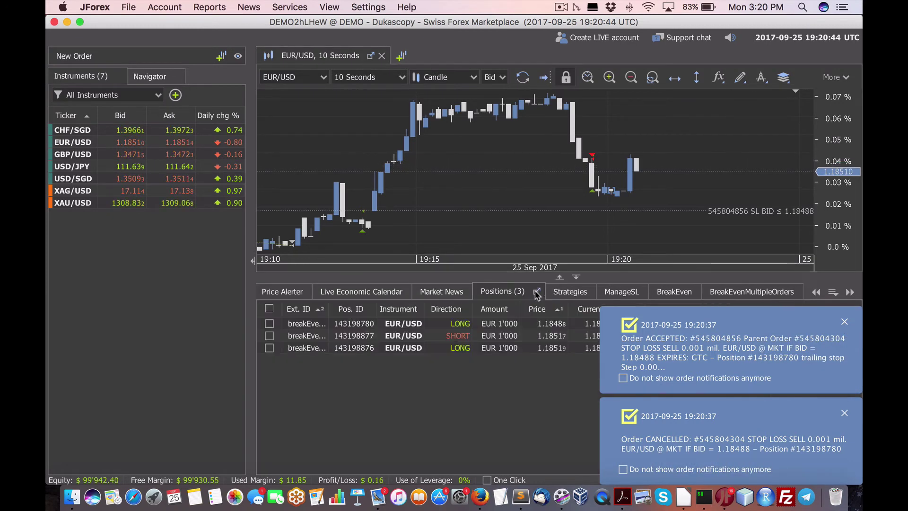
left_click(583, 293)
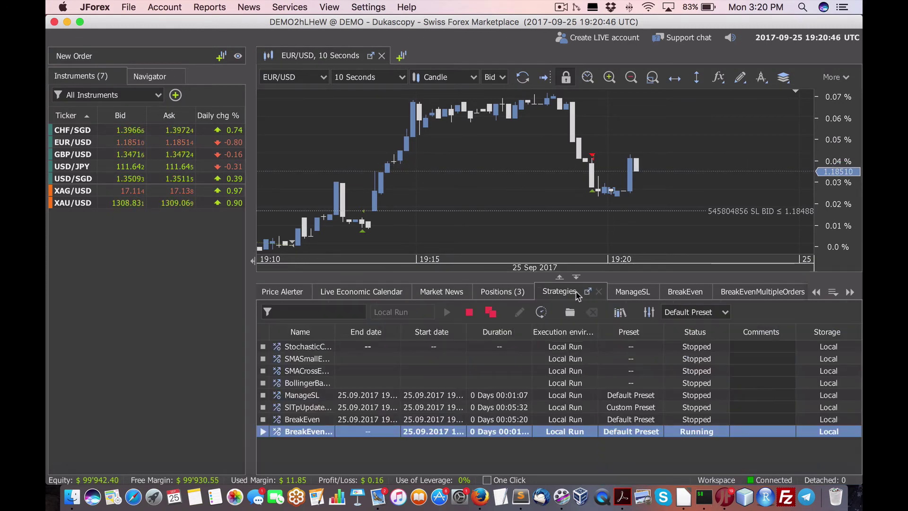
left_click(511, 293)
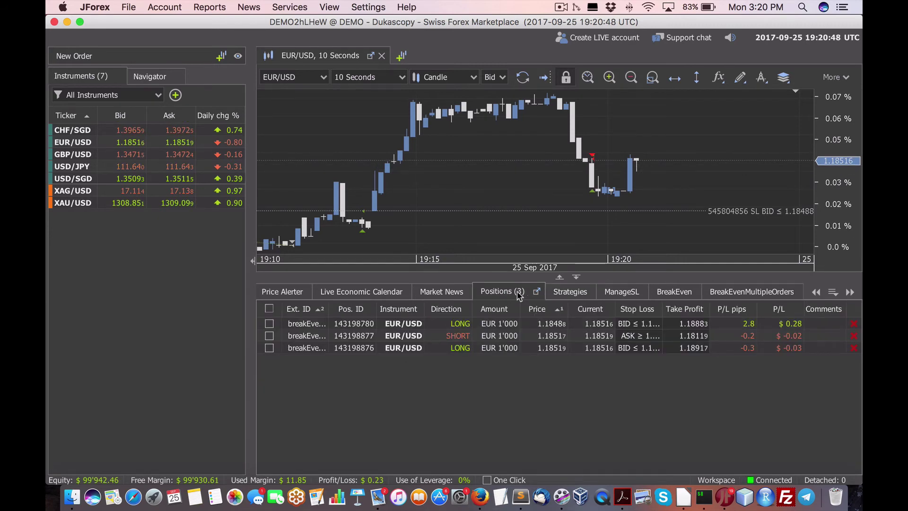
left_click(605, 297)
left_click(573, 297)
left_click(657, 297)
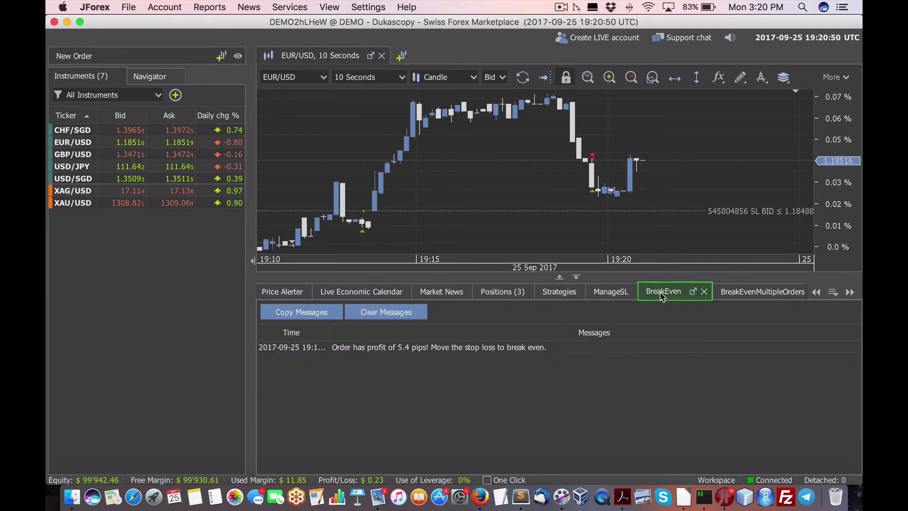
left_click(785, 297)
- Return to the Strategies list and stop the running BreakEvenMultipleOrders strategy
left_click(326, 291)
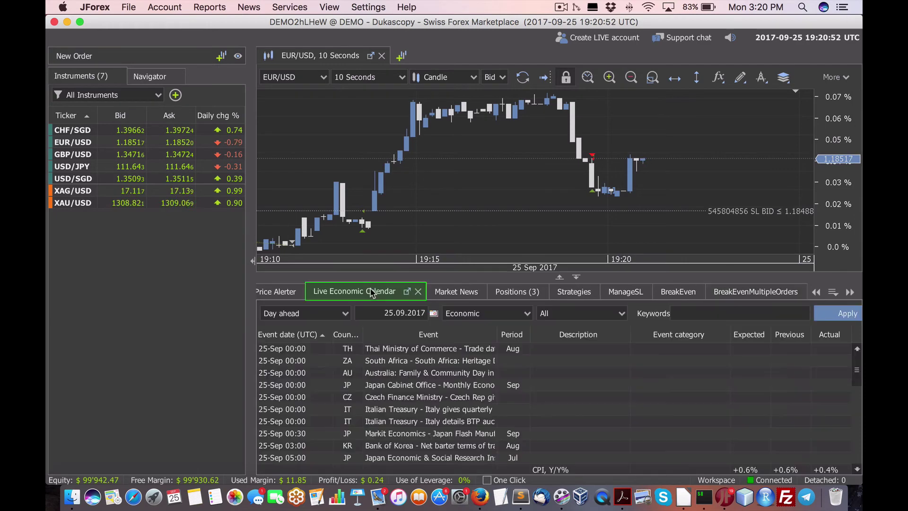
left_click(287, 293)
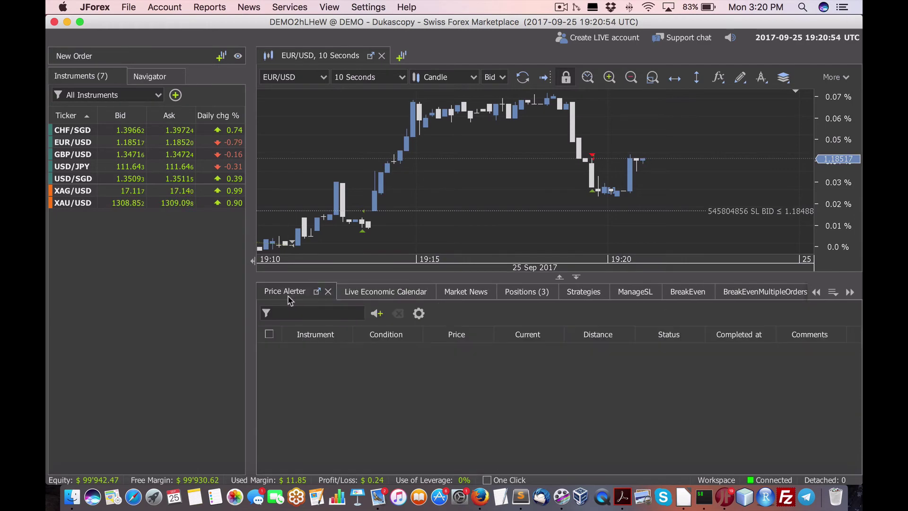
left_click(506, 295)
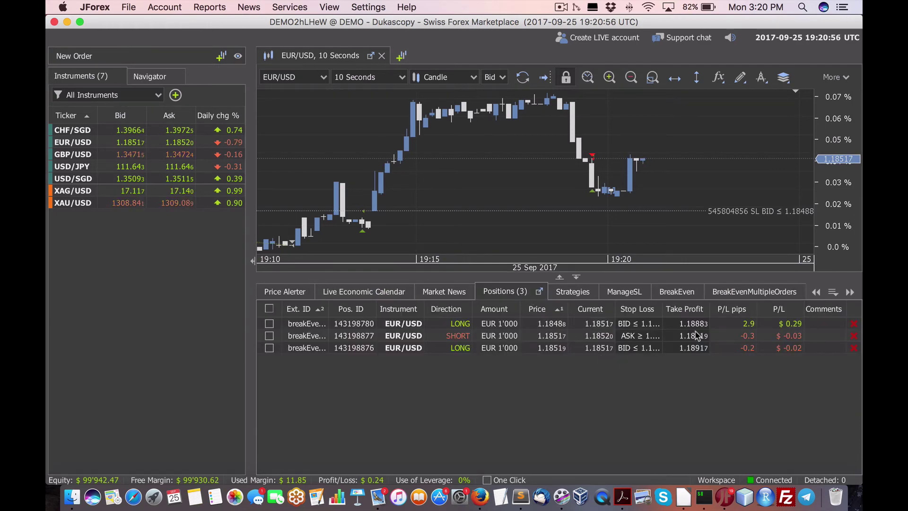
left_click(582, 292)
left_click(467, 313)
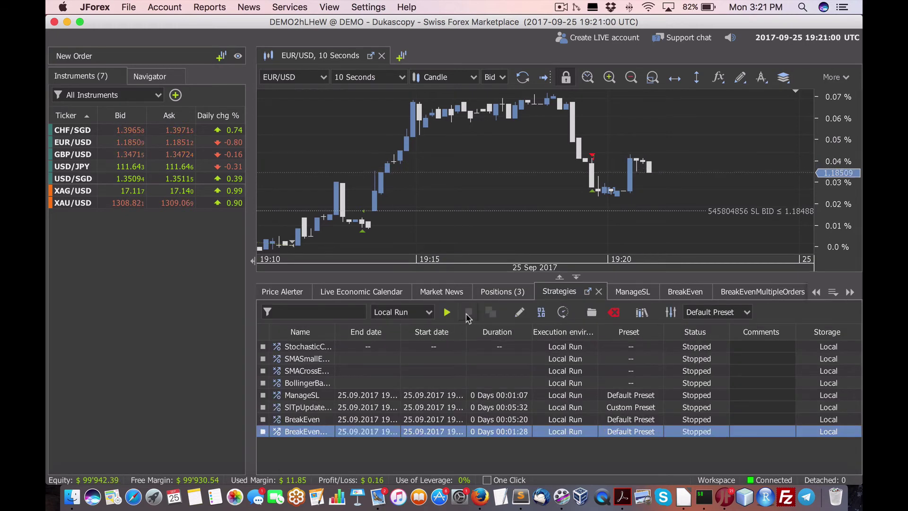
left_click(480, 496)
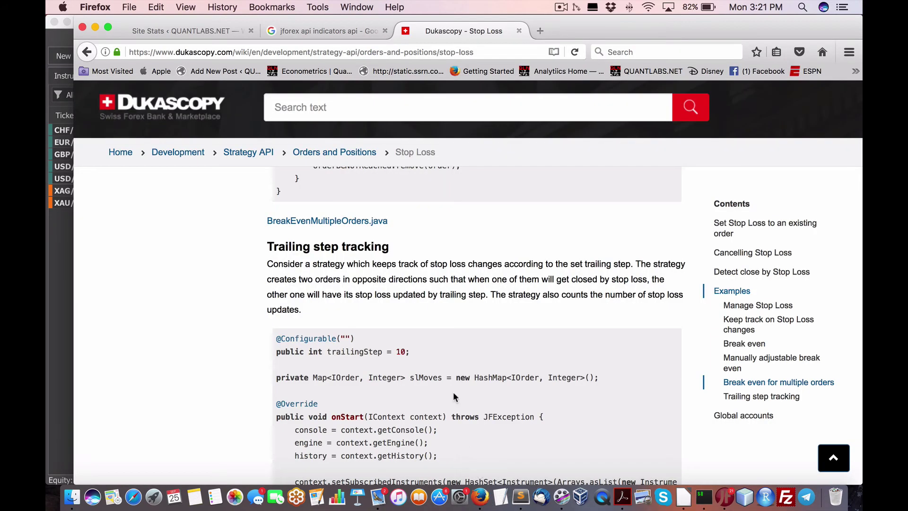
scroll(436, 390, "down", 15)
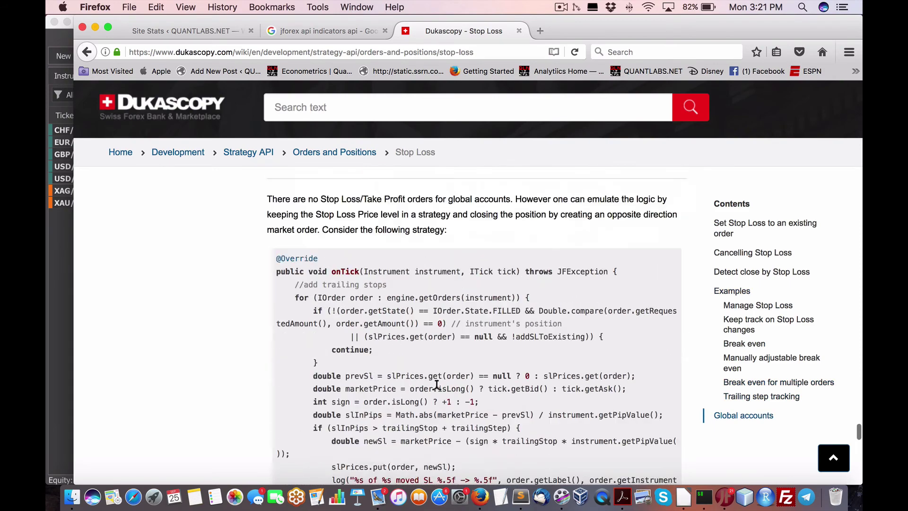
scroll(437, 386, "up", 2)
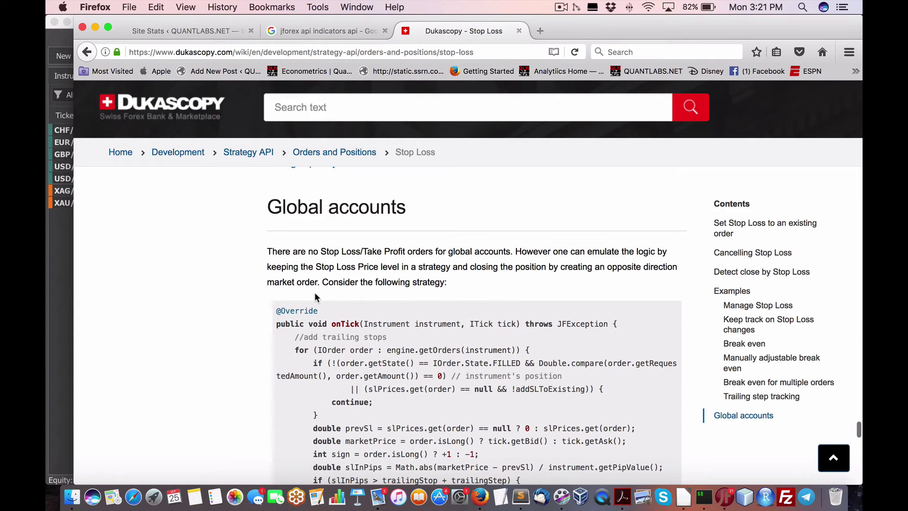
scroll(314, 297, "down", 15)
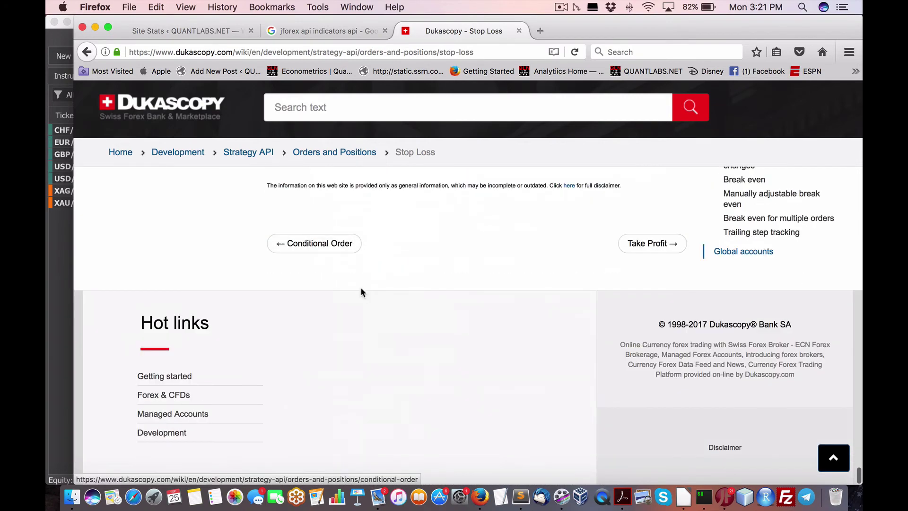
scroll(361, 287, "up", 10)
scroll(361, 288, "down", 3)
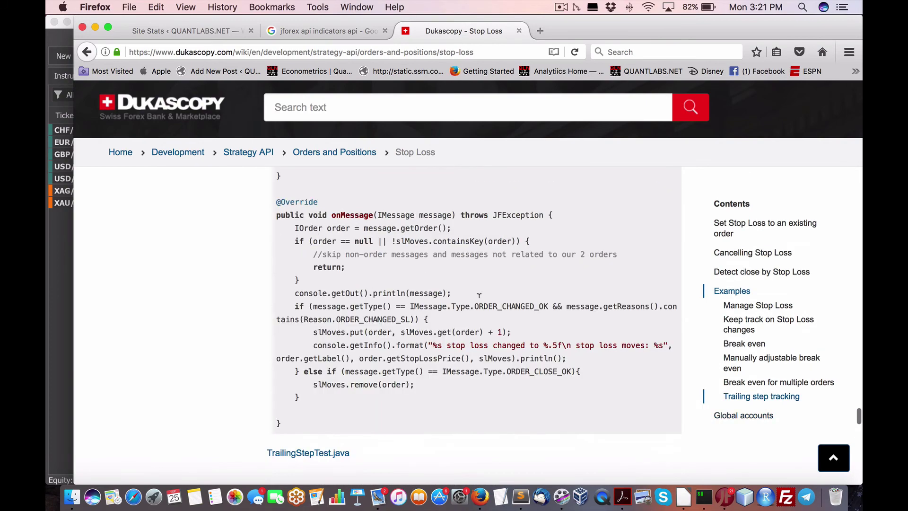
left_click(719, 502)
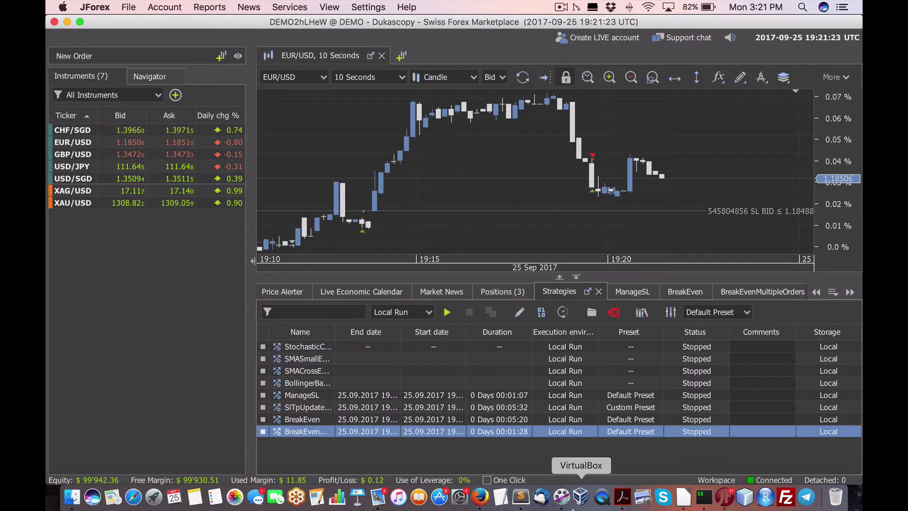
- Check the wiki page again, then back in JForex cancel the run parameters dialog
left_click(480, 497)
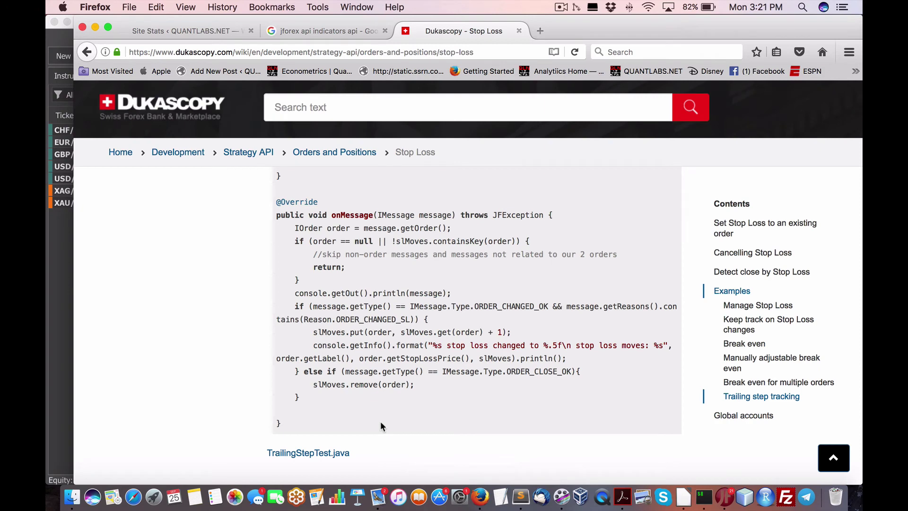
left_click(724, 496)
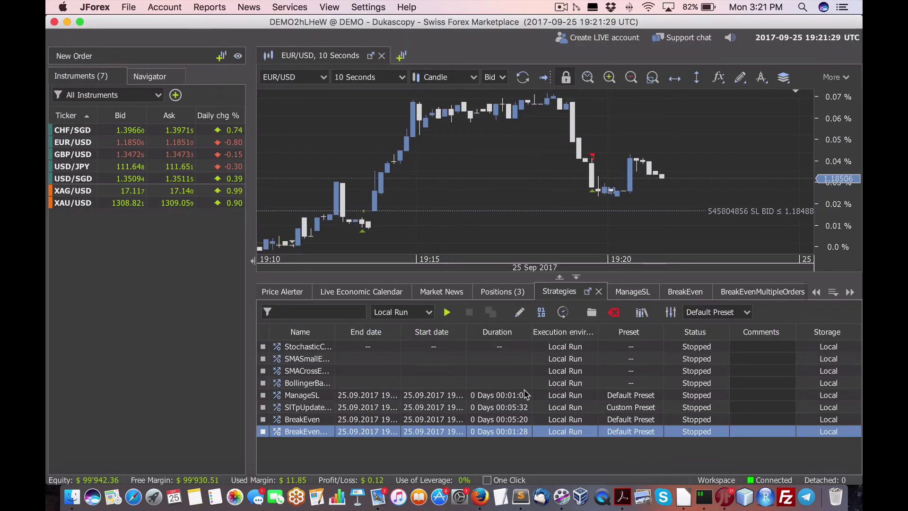
left_click(447, 313)
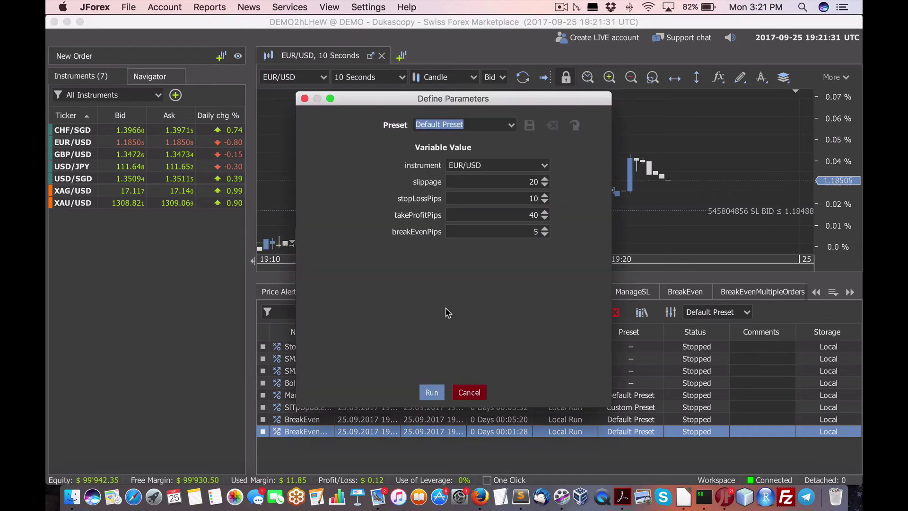
key("Escape")
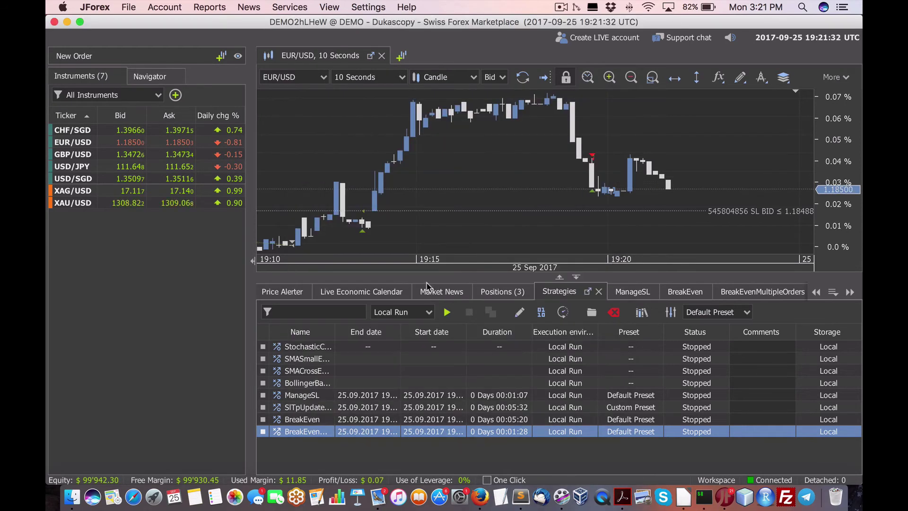
- Load TrailingStepTest.java into the strategy list and close its source editor
left_click(590, 313)
scroll(372, 261, "down", 10)
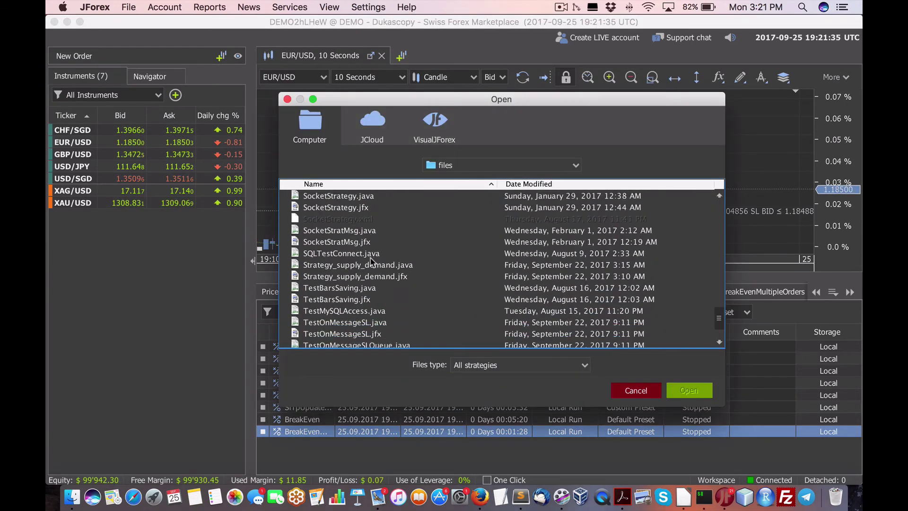
scroll(371, 284, "down", 3)
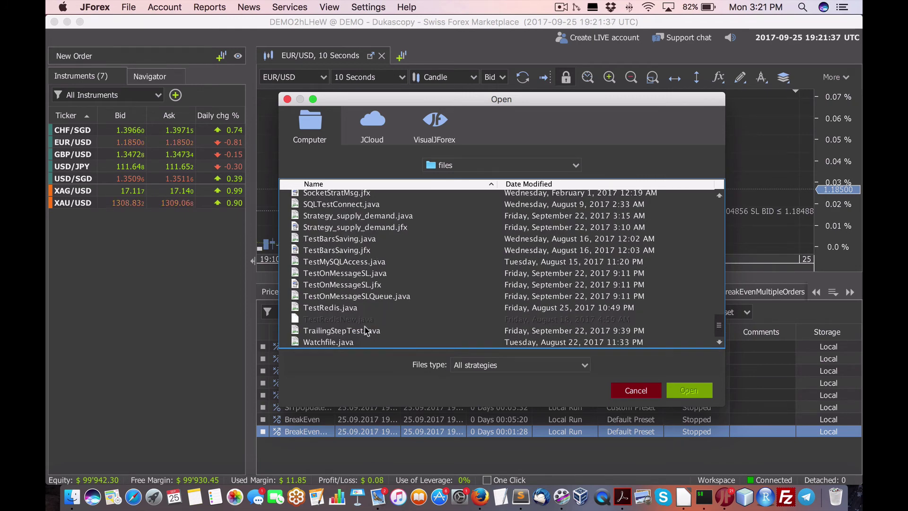
left_click(342, 331)
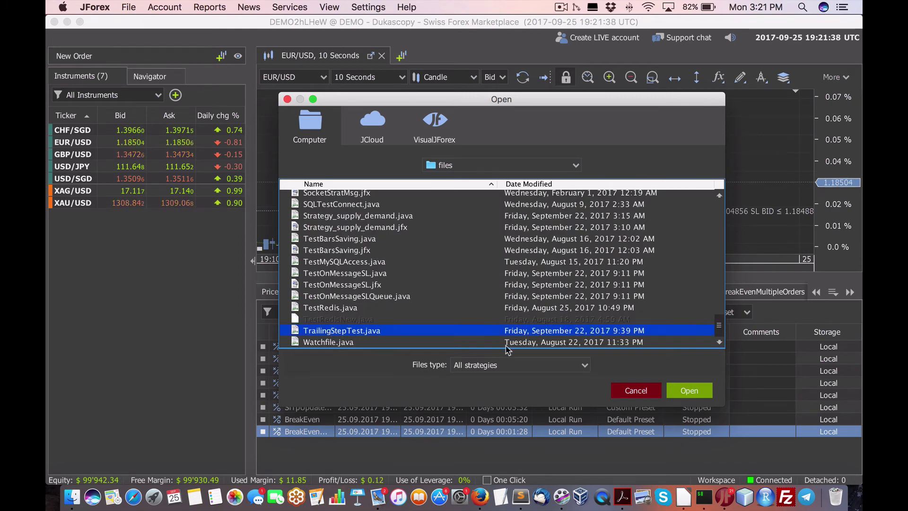
left_click(689, 390)
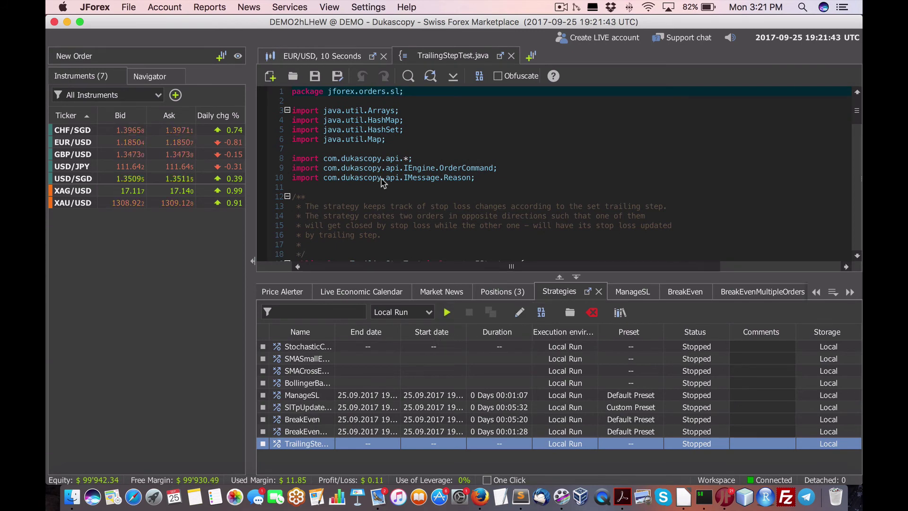
left_click(512, 56)
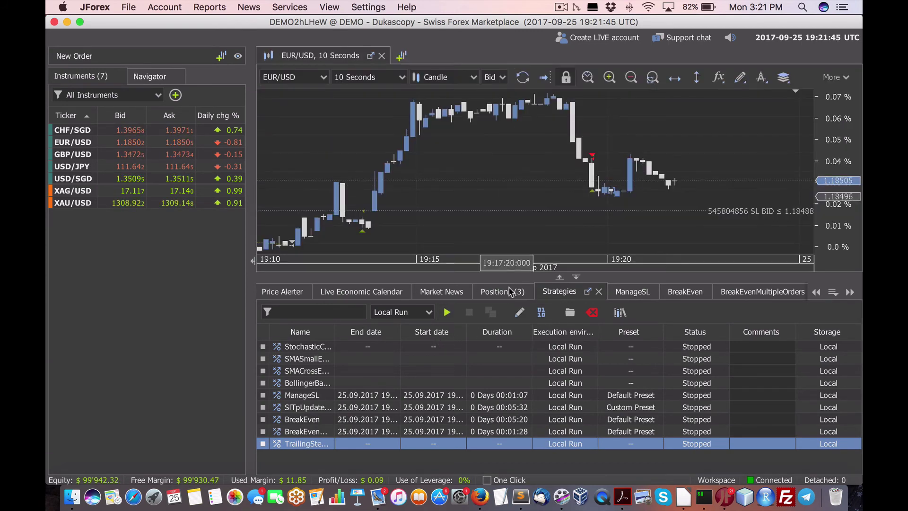
- Run TrailingStepTest on EUR/NOK with trailingStep set to 10
left_click(447, 312)
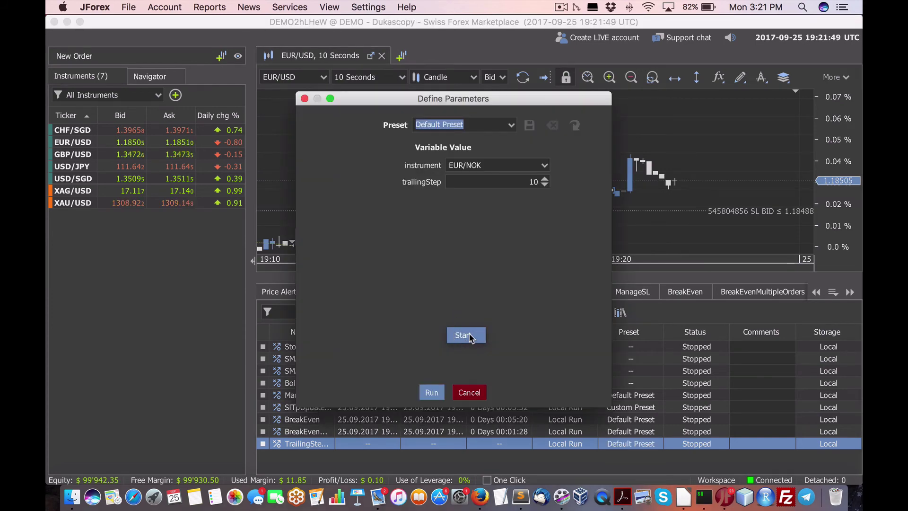
left_click(431, 392)
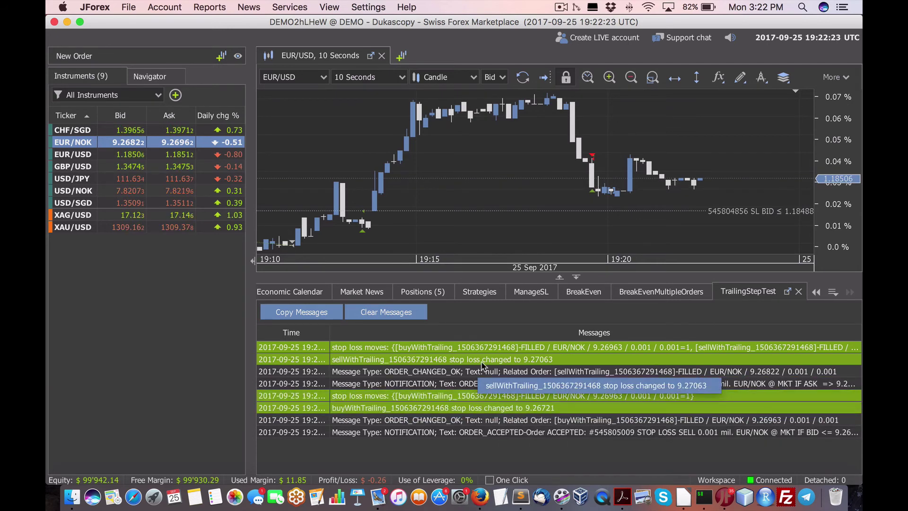
- Review the five open positions and the EUR/NOK buy position's actions without changing anything
left_click(409, 287)
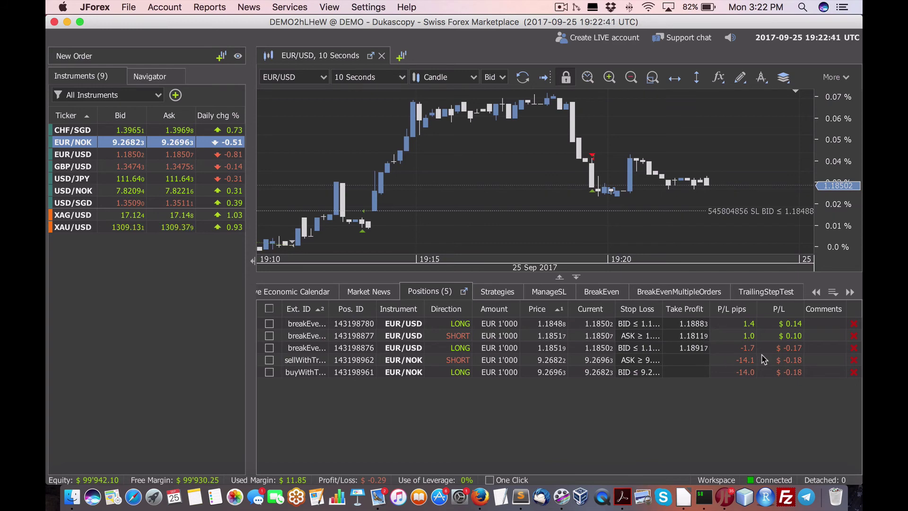
right_click(705, 211)
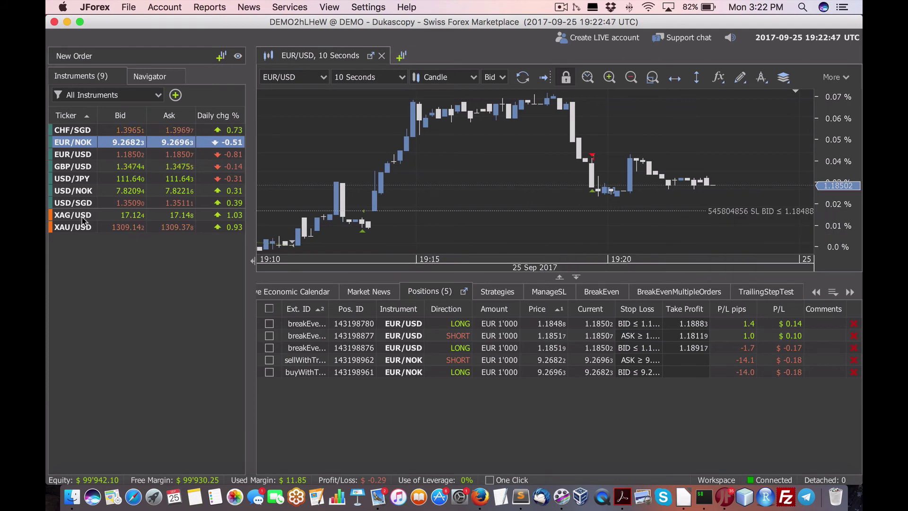
right_click(408, 374)
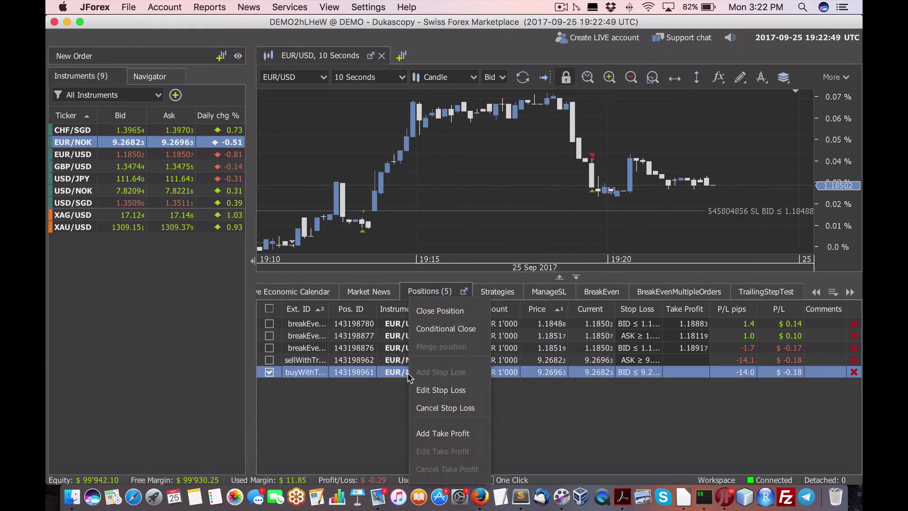
left_click(446, 364)
right_click(456, 373)
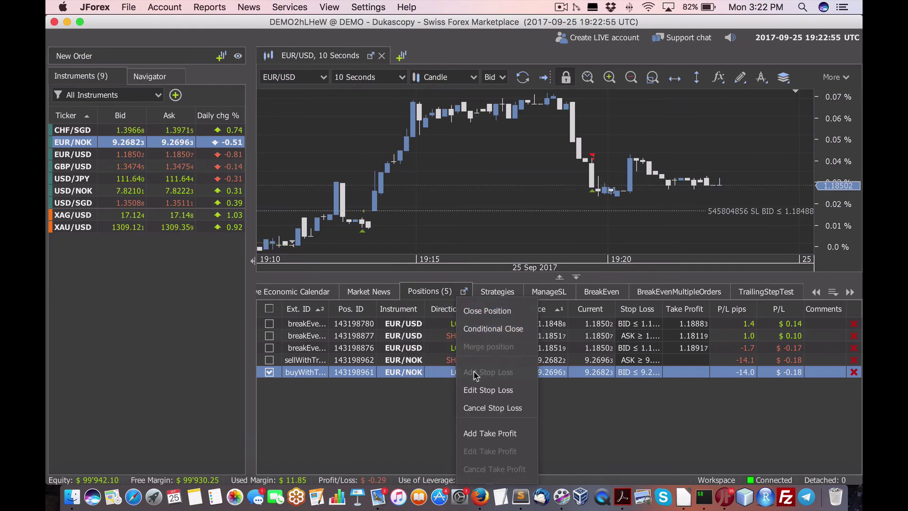
left_click(422, 389)
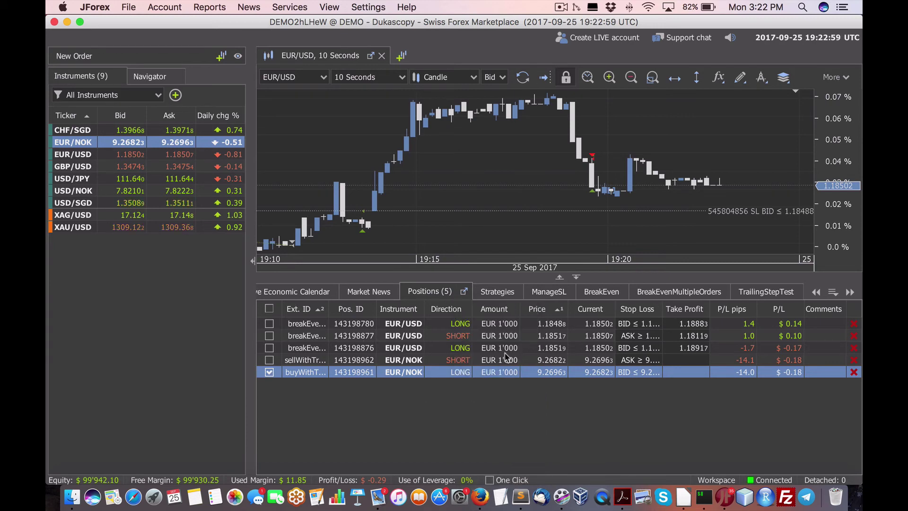
- Browse Market News, Position Summary and Messages, checking the EUR/NOK position's actions
left_click(375, 293)
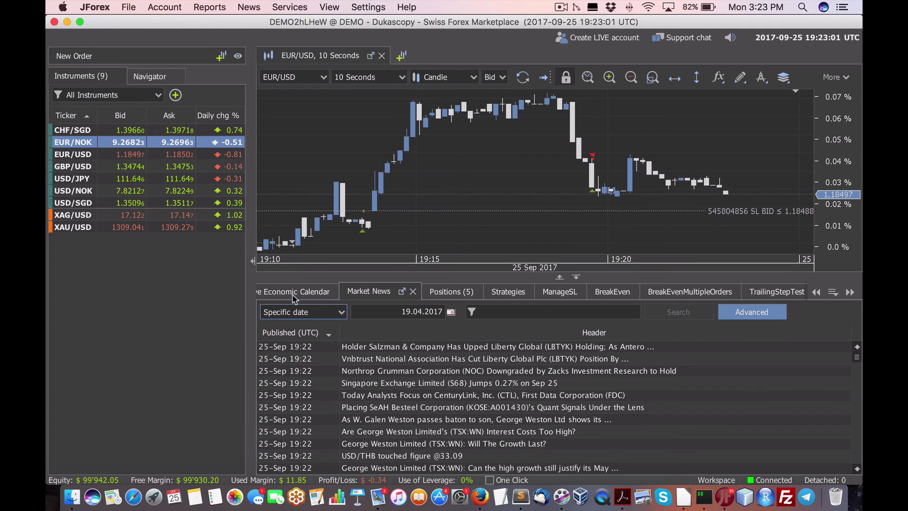
scroll(294, 298, "up", 3)
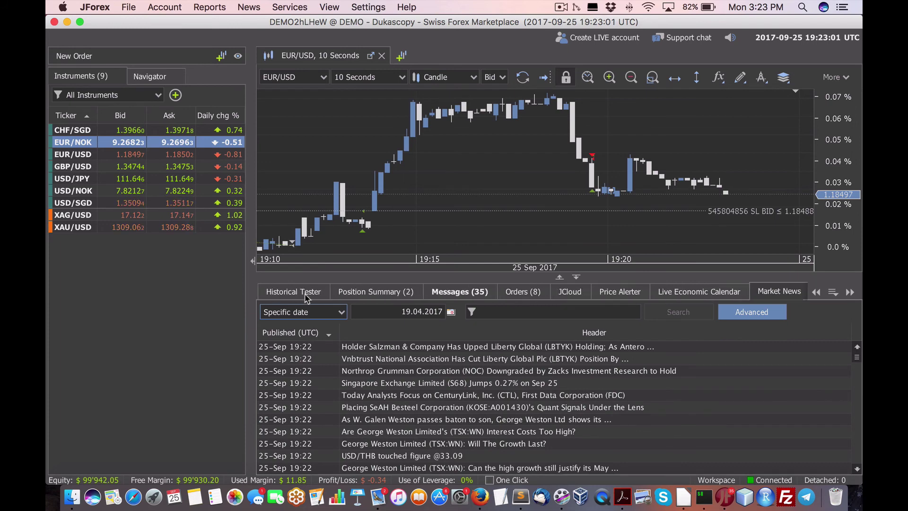
left_click(396, 294)
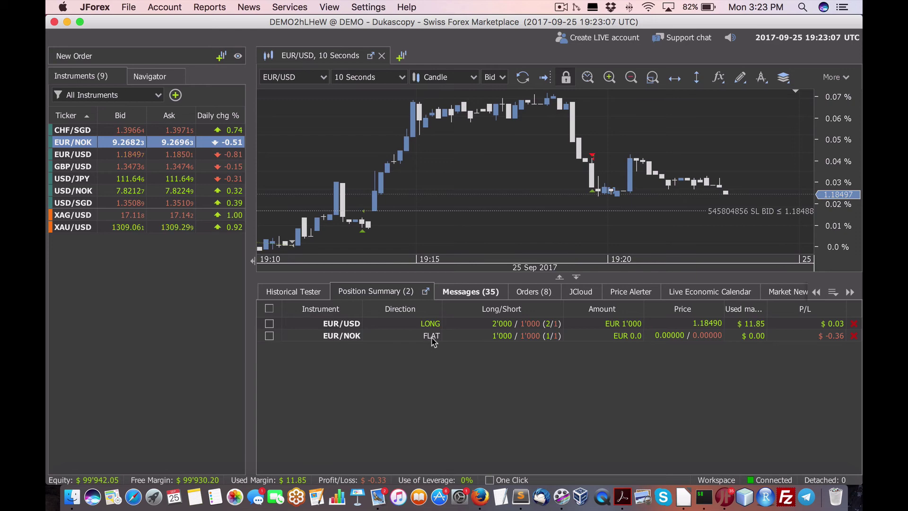
left_click(479, 294)
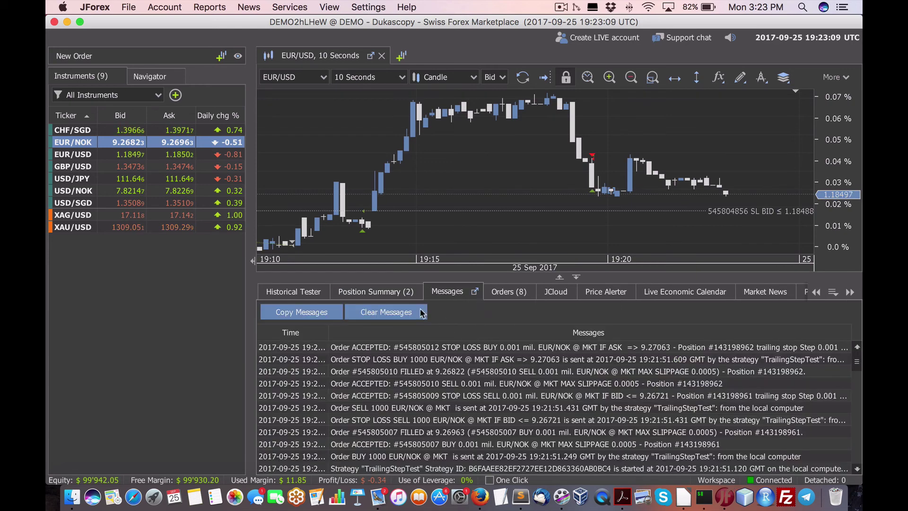
left_click(356, 290)
right_click(348, 342)
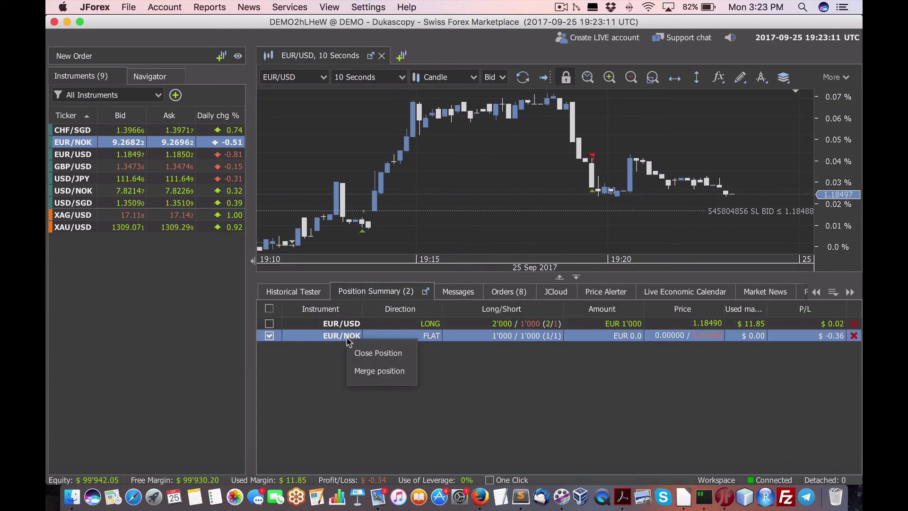
left_click(536, 389)
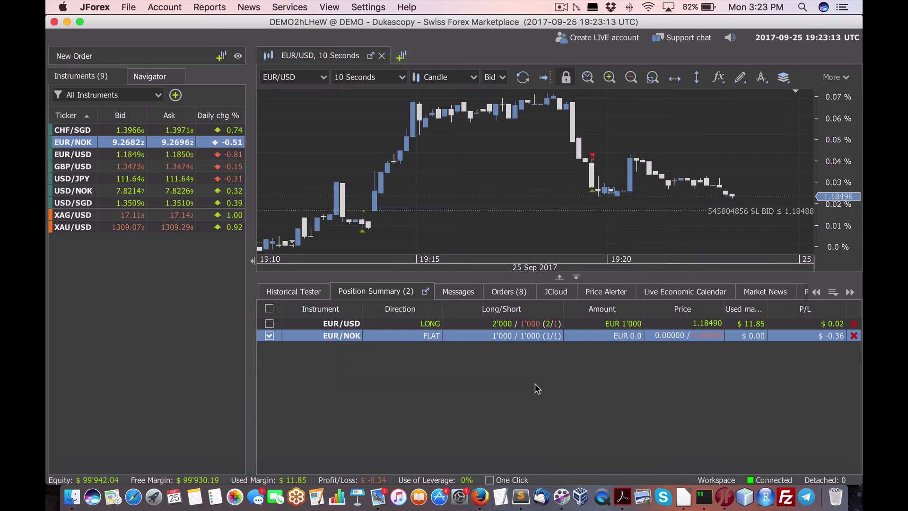
- Step through the Orders, JCloud, Price Alerts, Calendar and Positions tabs
left_click(530, 292)
left_click(551, 297)
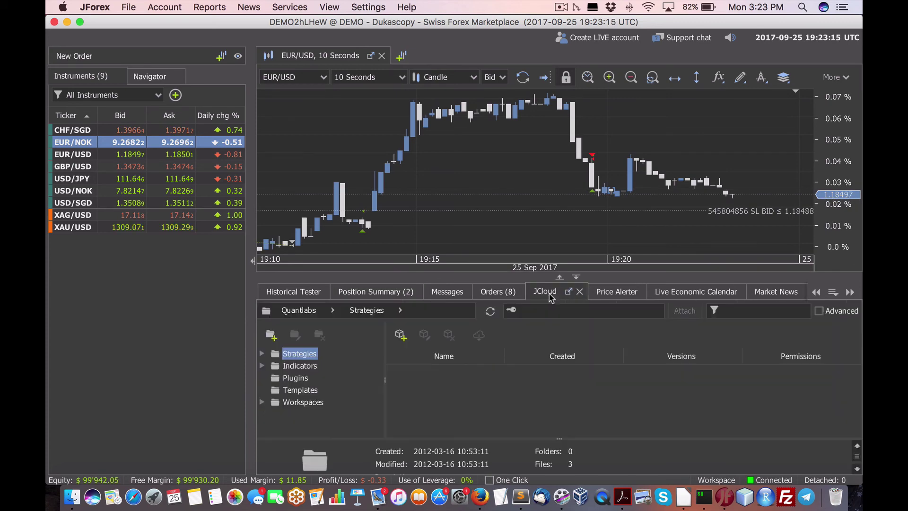
left_click(624, 293)
left_click(680, 296)
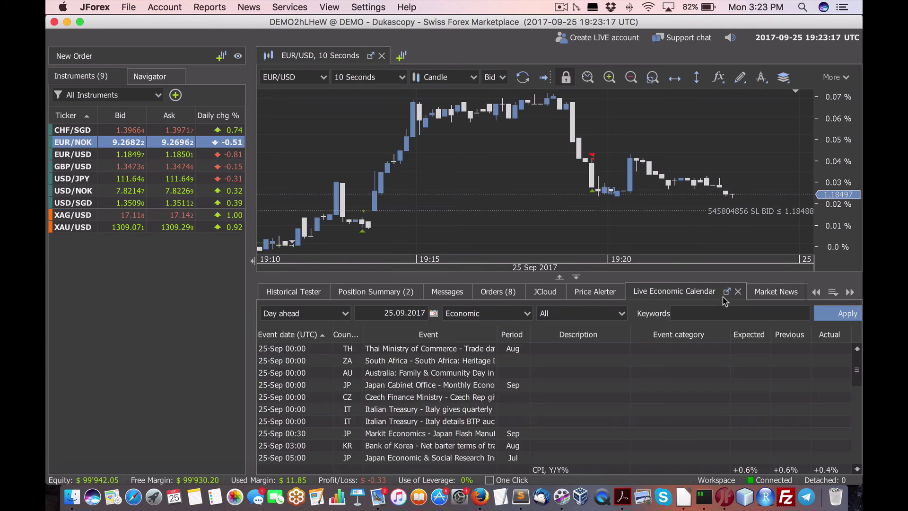
scroll(724, 298, "right", 5)
left_click(700, 297)
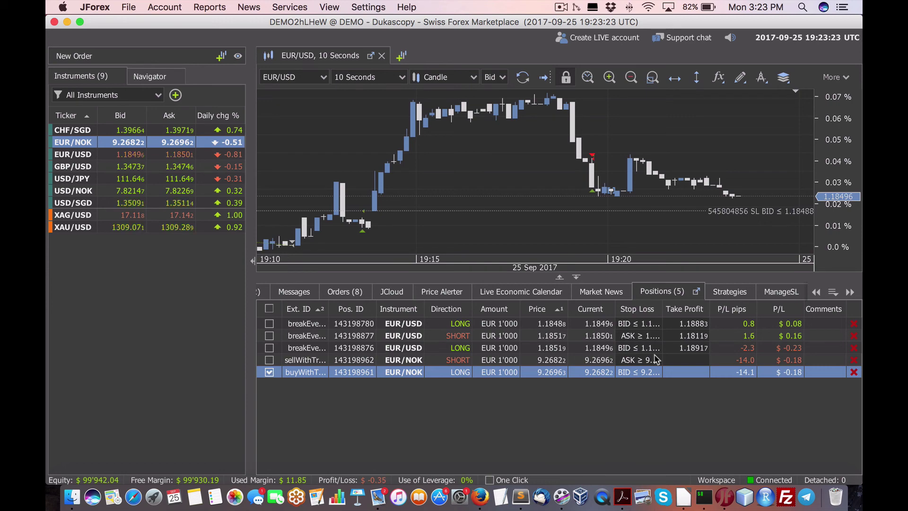
- View the strategy list and the ManageSL, BreakEvenMultipleOrders and TrailingStepTest message logs
left_click(728, 294)
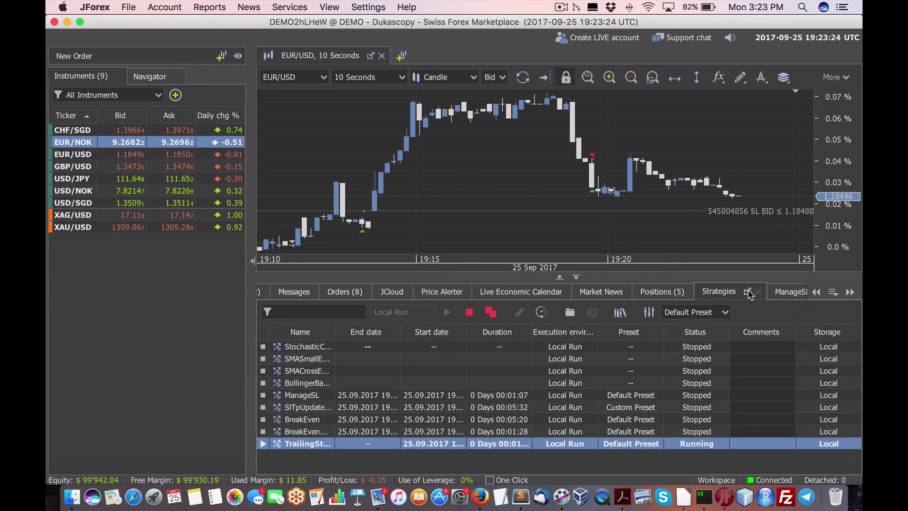
left_click(775, 294)
left_click(802, 292)
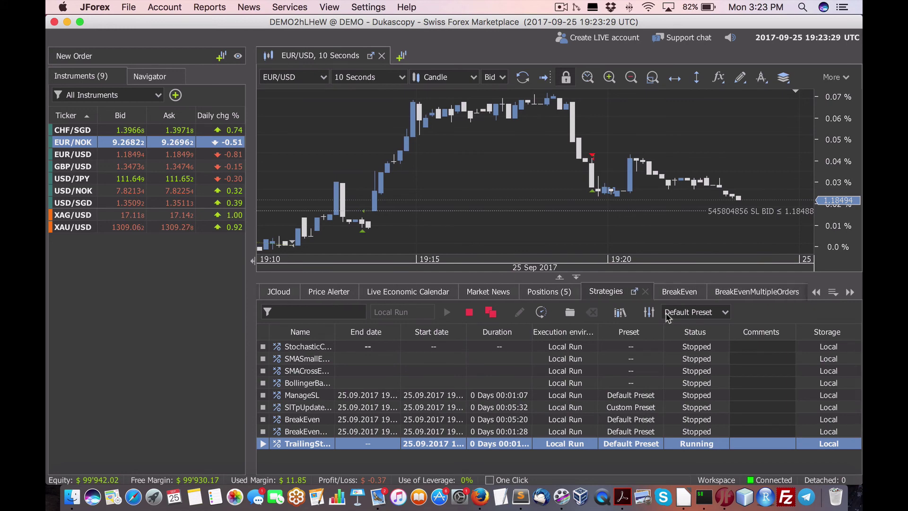
left_click(697, 297)
left_click(735, 296)
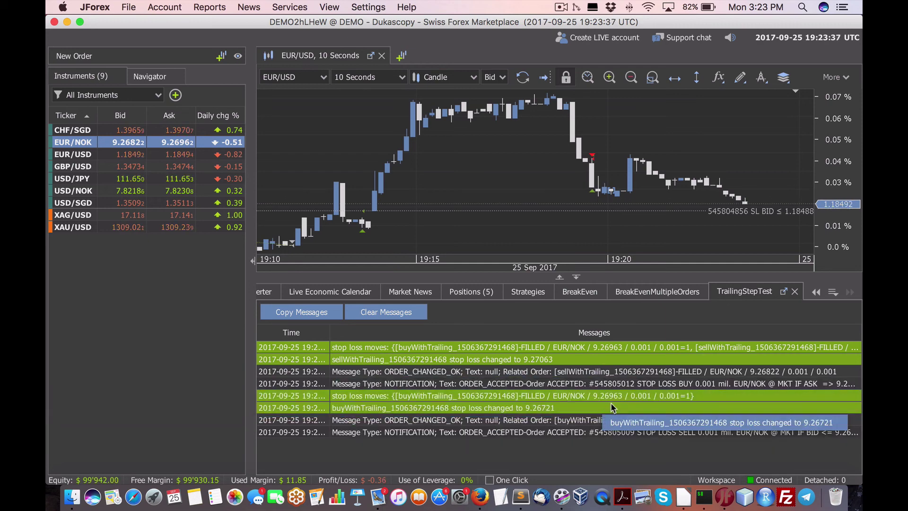
- Inspect the EUR/USD stop-loss line's actions, then list the six pending orders
left_click(346, 290)
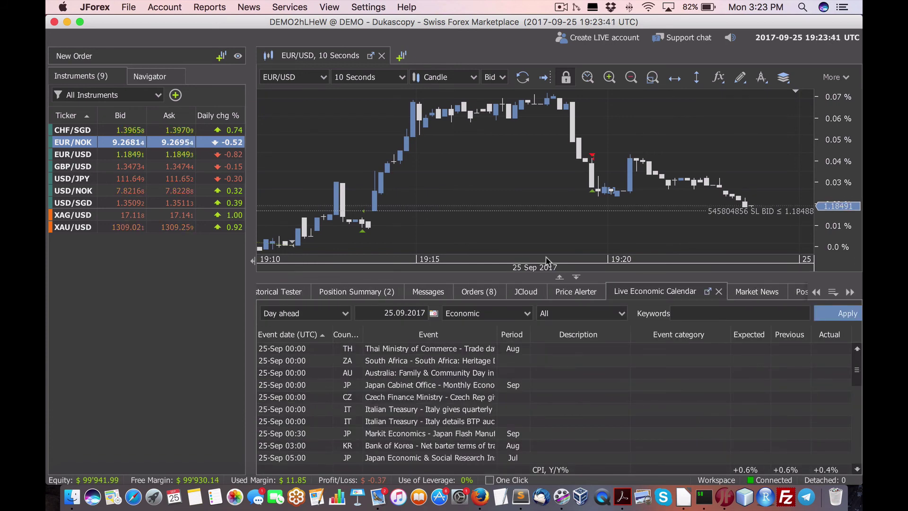
right_click(707, 214)
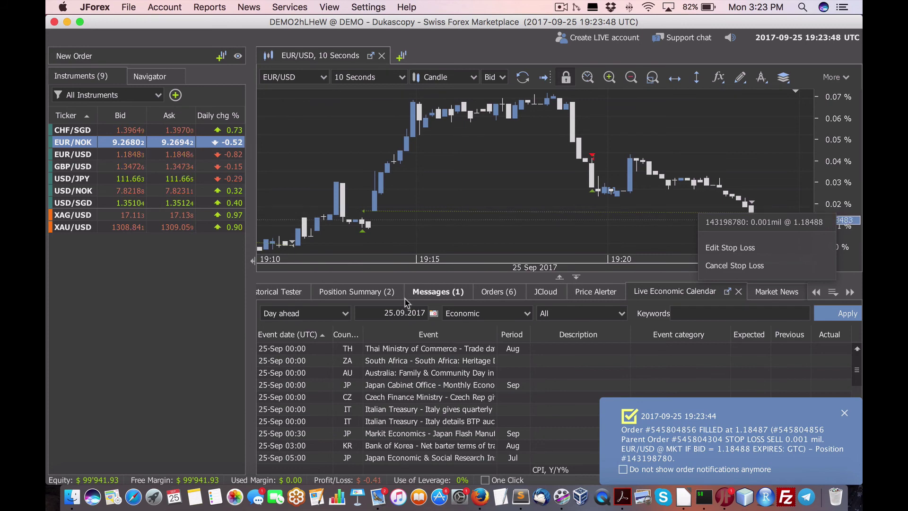
left_click(376, 294)
left_click(509, 292)
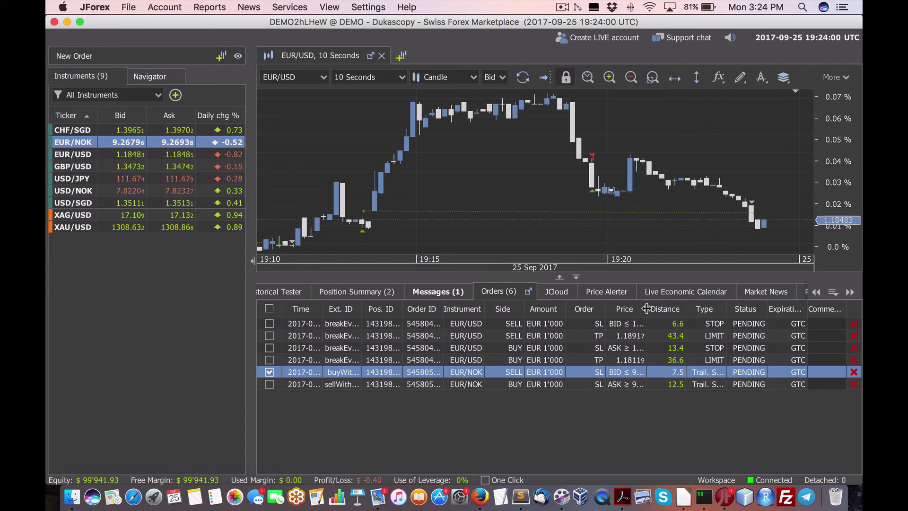
- Widen the Price column to show full stop prices and uncheck the EUR/NOK order row
left_click_drag(648, 309, 681, 314)
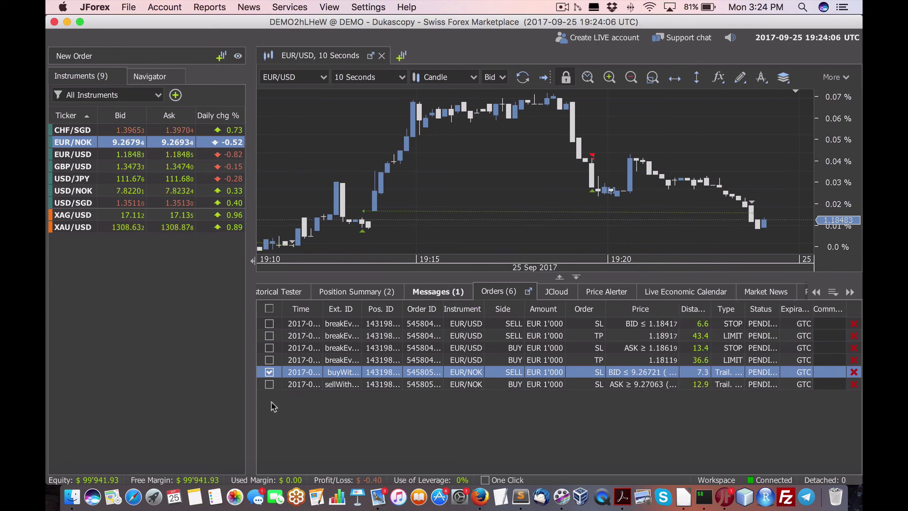
left_click(268, 373)
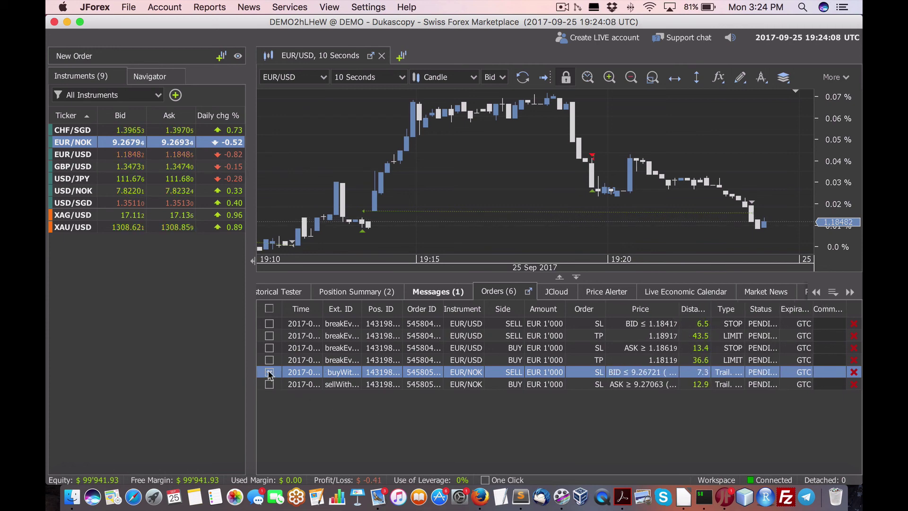
scroll(674, 226, "right", 5)
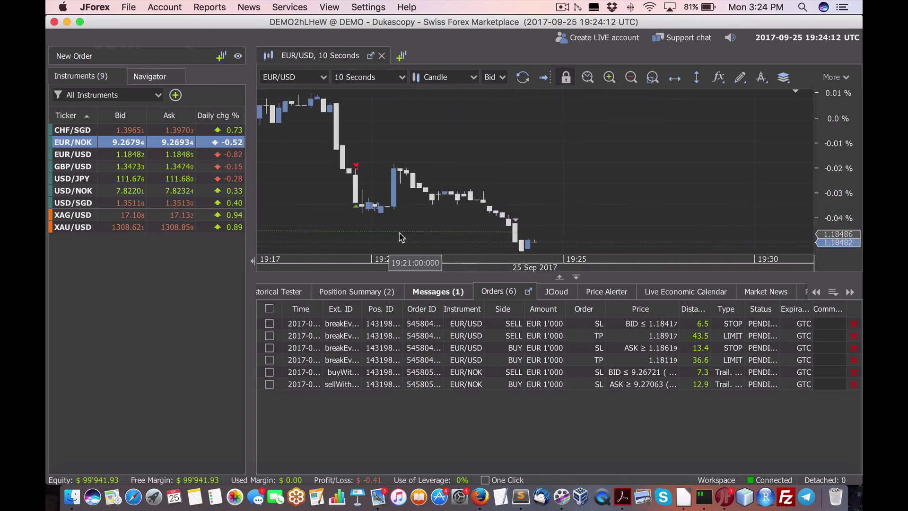
scroll(416, 246, "left", 9)
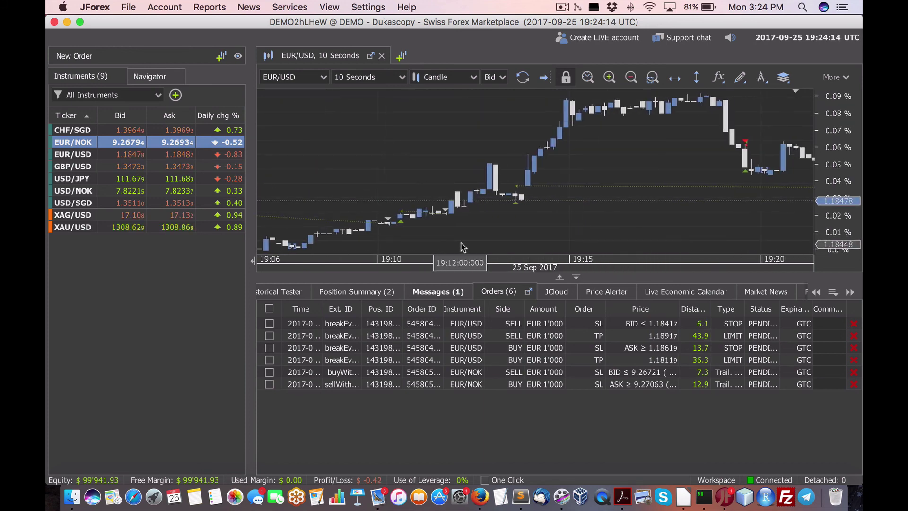
scroll(590, 230, "right", 4)
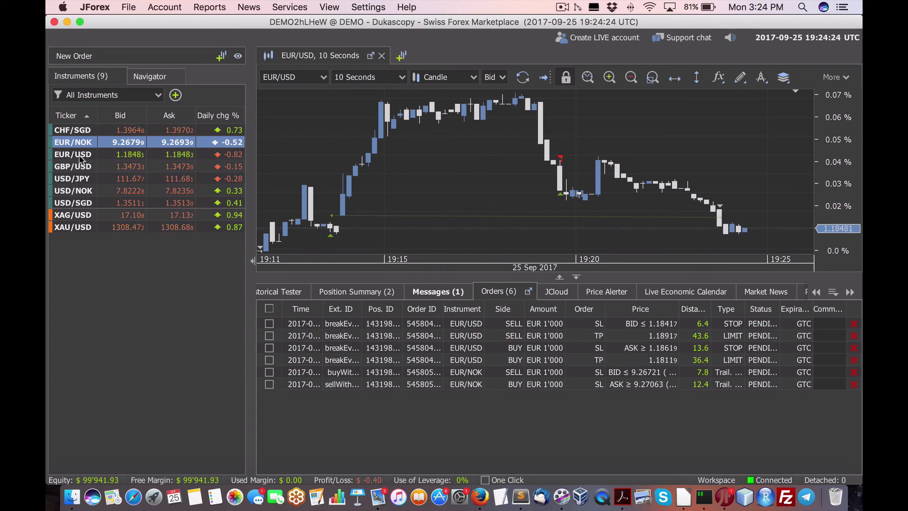
- Open a EUR/NOK chart from Instruments, then check that Position Summary shows EUR/USD and EUR/NOK flat
right_click(90, 141)
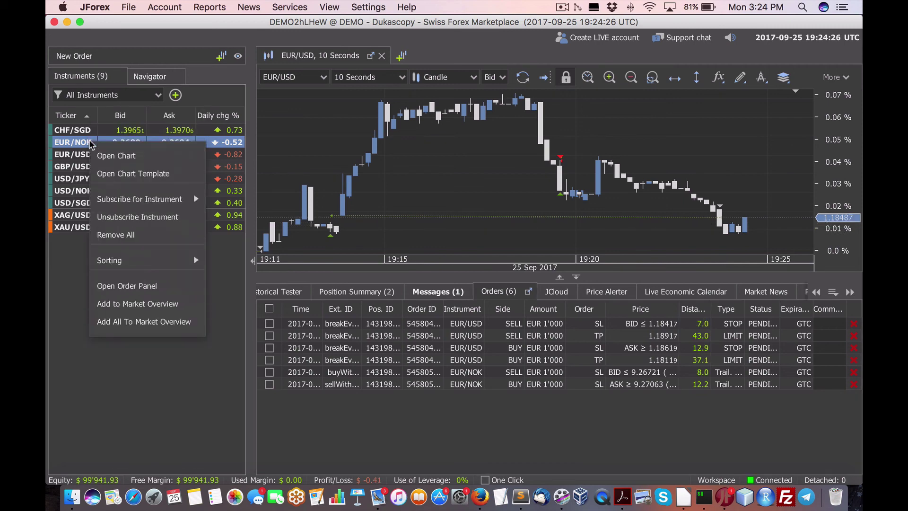
left_click(117, 156)
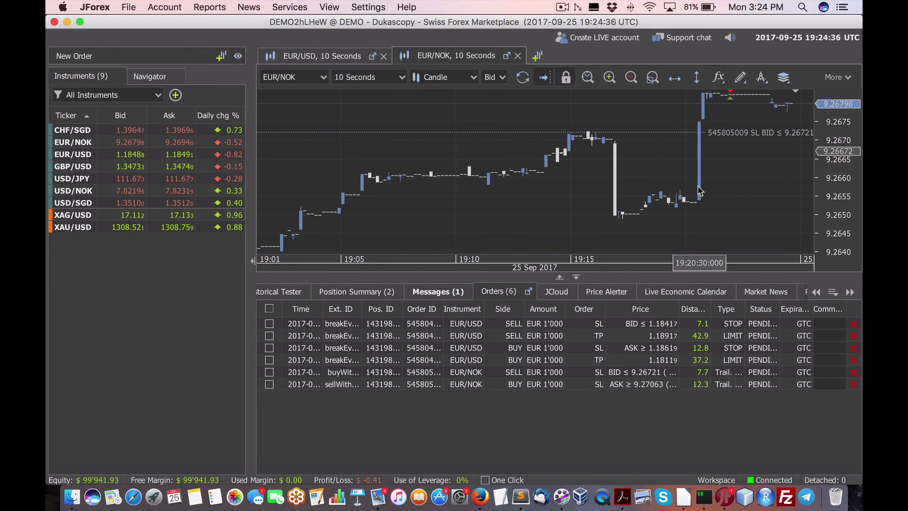
scroll(723, 223, "right", 10)
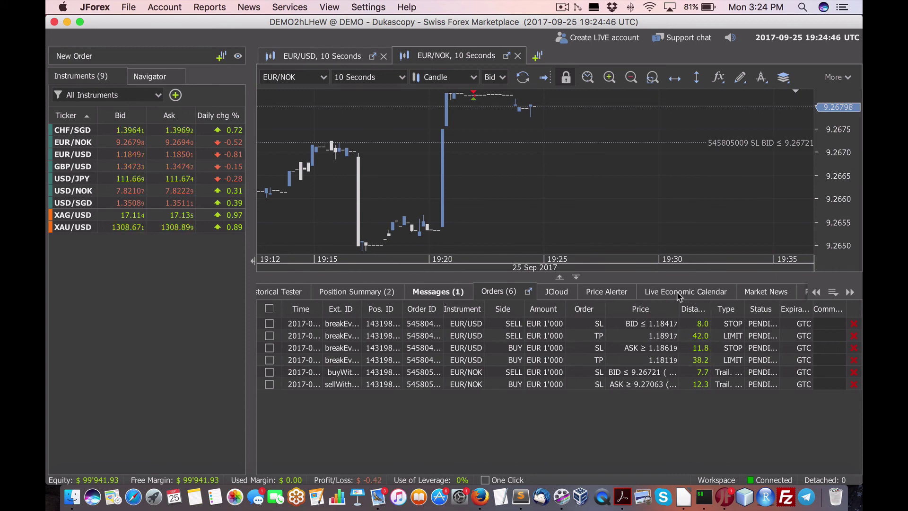
left_click(333, 297)
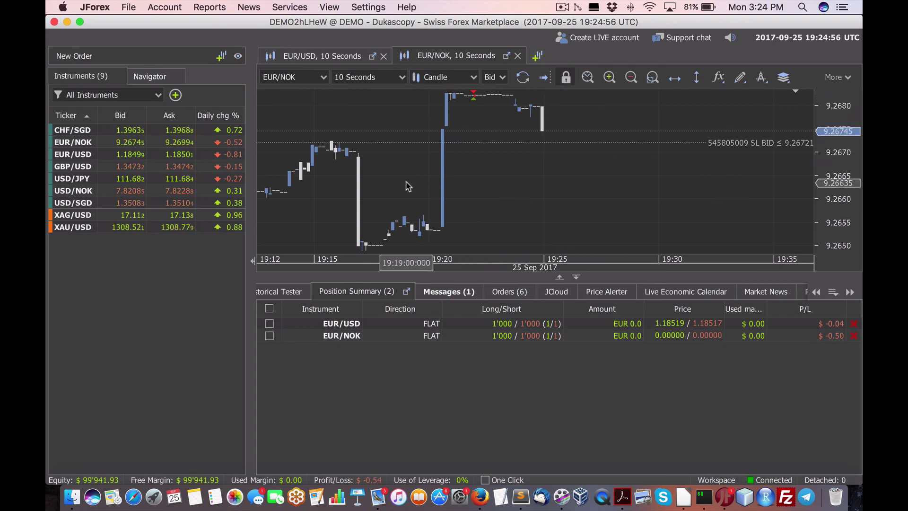
- Browse the Messages, JCloud, Price Alerter, Live Economic Calendar and Market News panels
left_click(447, 295)
left_click(541, 299)
left_click(603, 299)
left_click(694, 297)
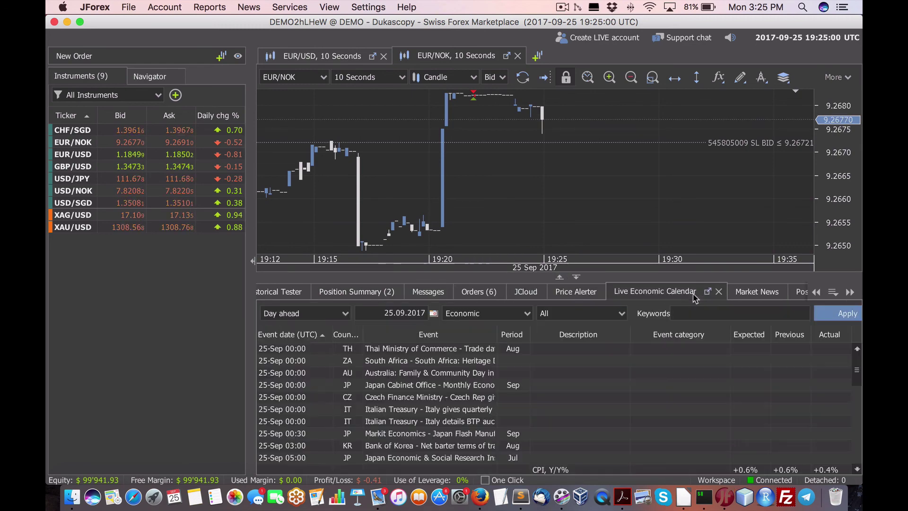
left_click(738, 295)
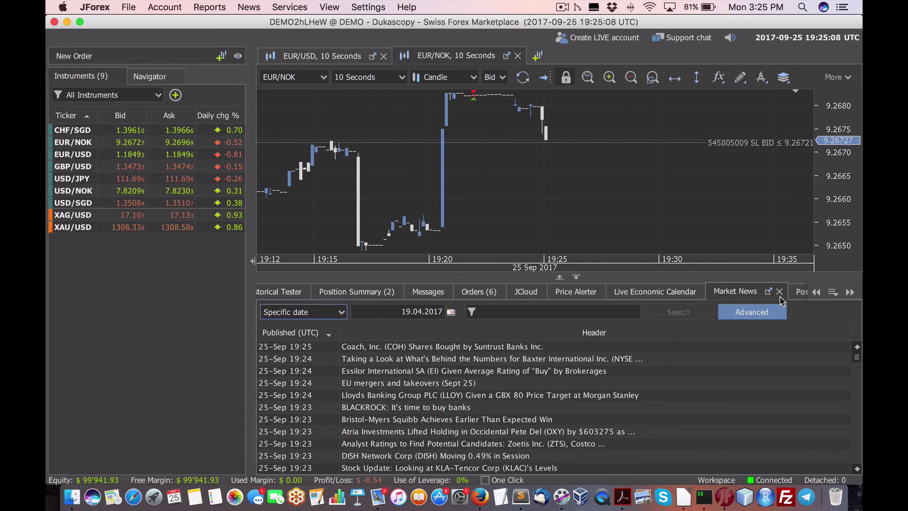
- Return to the Strategies list, where TrailingStepTest is still running under Local Run
scroll(781, 298, "right", 5)
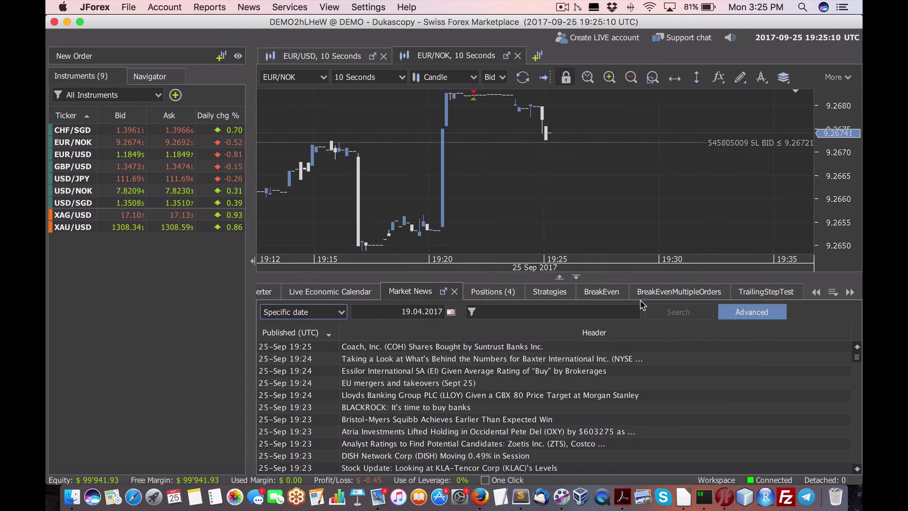
scroll(709, 296, "left", 5)
scroll(614, 296, "right", 6)
left_click(545, 294)
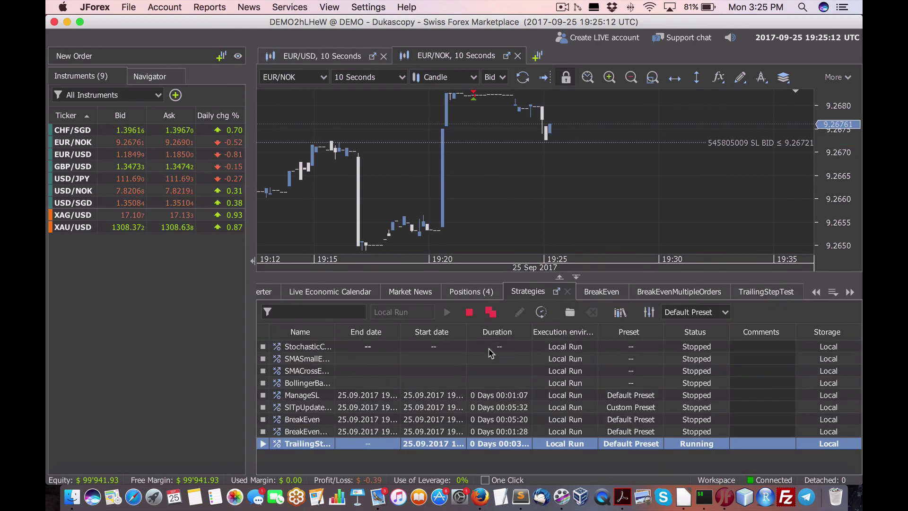